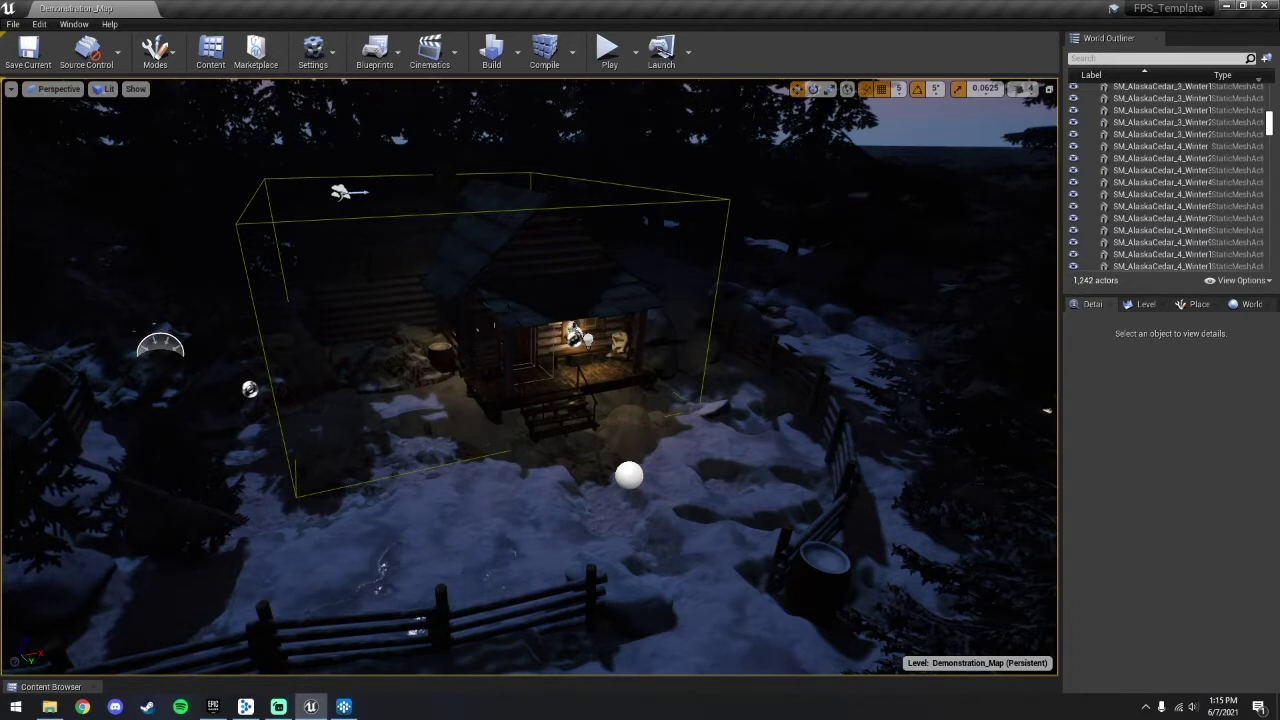
# Switch from the Unreal Editor to the FS_Template_WwiseProject in Wwise
pyautogui.click(345, 707)
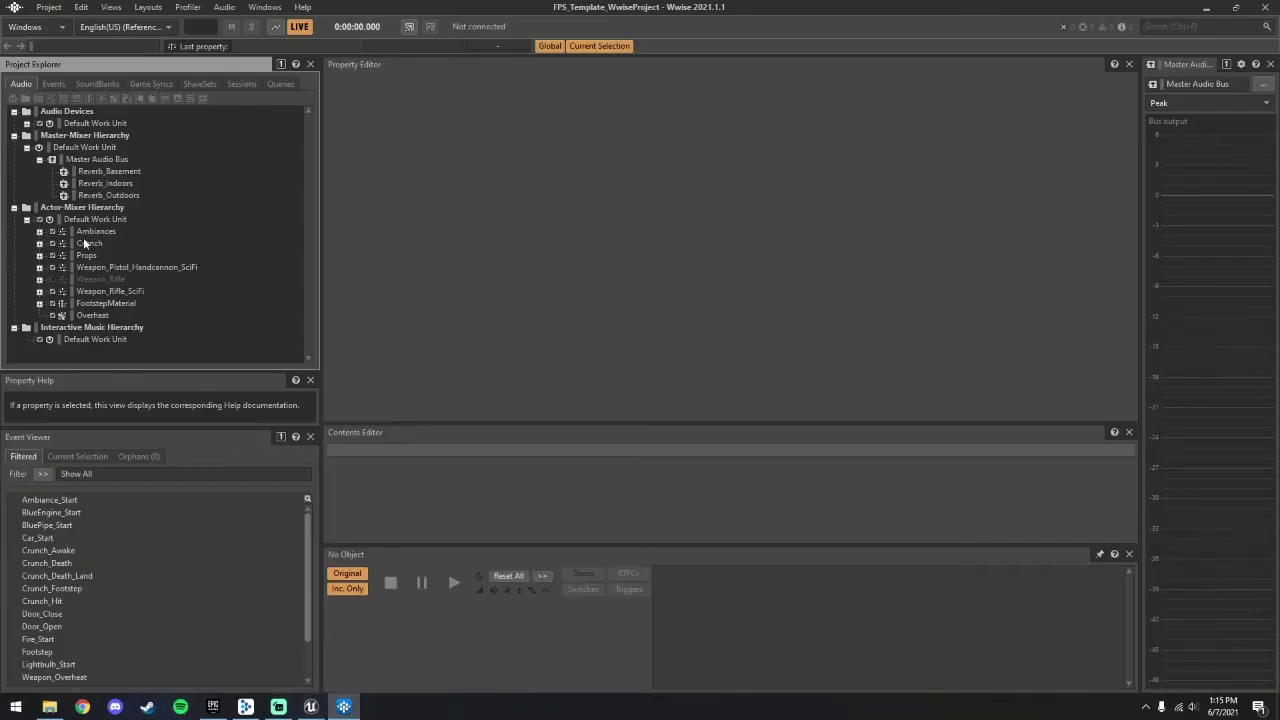
# Expand Weapon_Pistol_Handcannon_SciFi and review the FullShot blend container and the handcannon Fire event
pyautogui.click(40, 267)
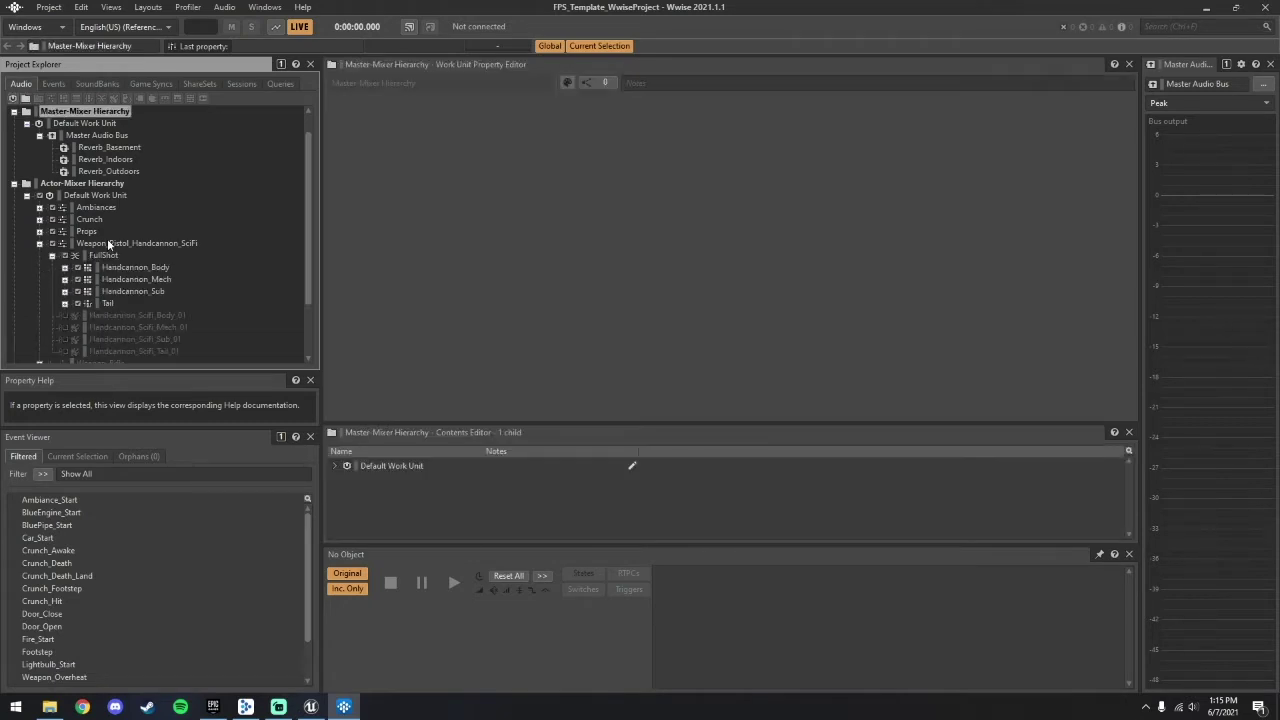
pyautogui.click(118, 256)
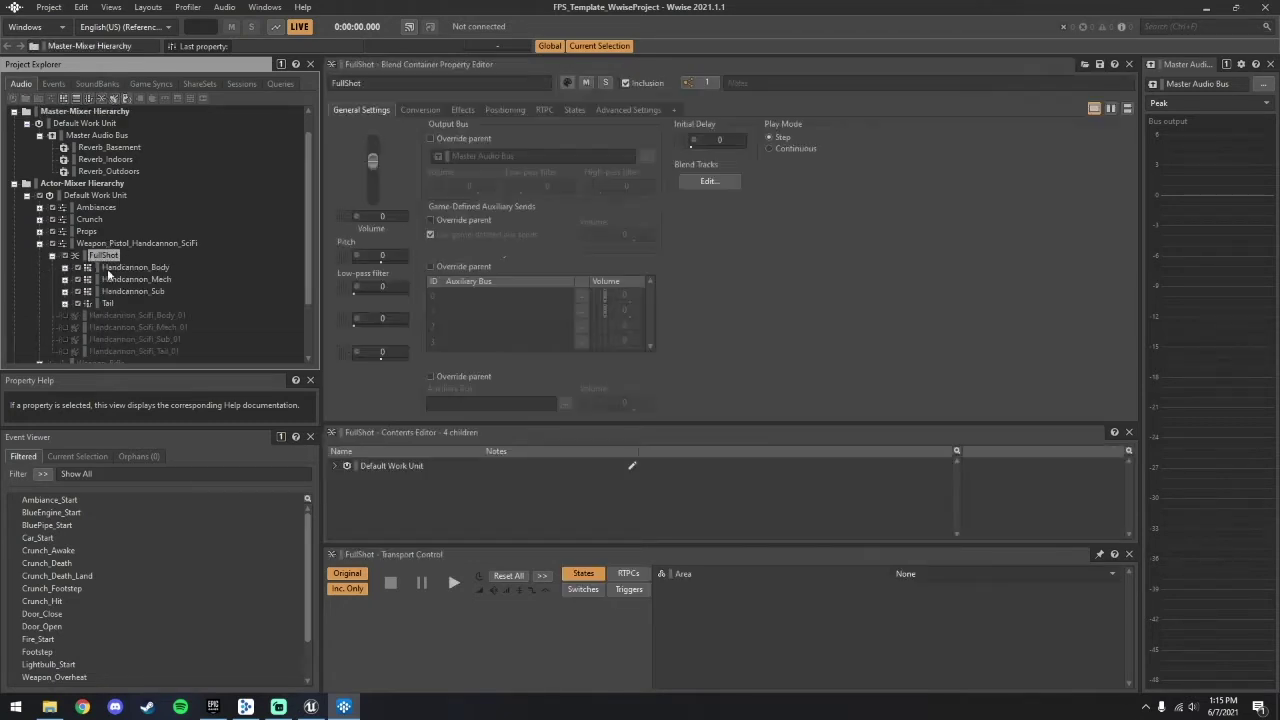
pyautogui.click(55, 85)
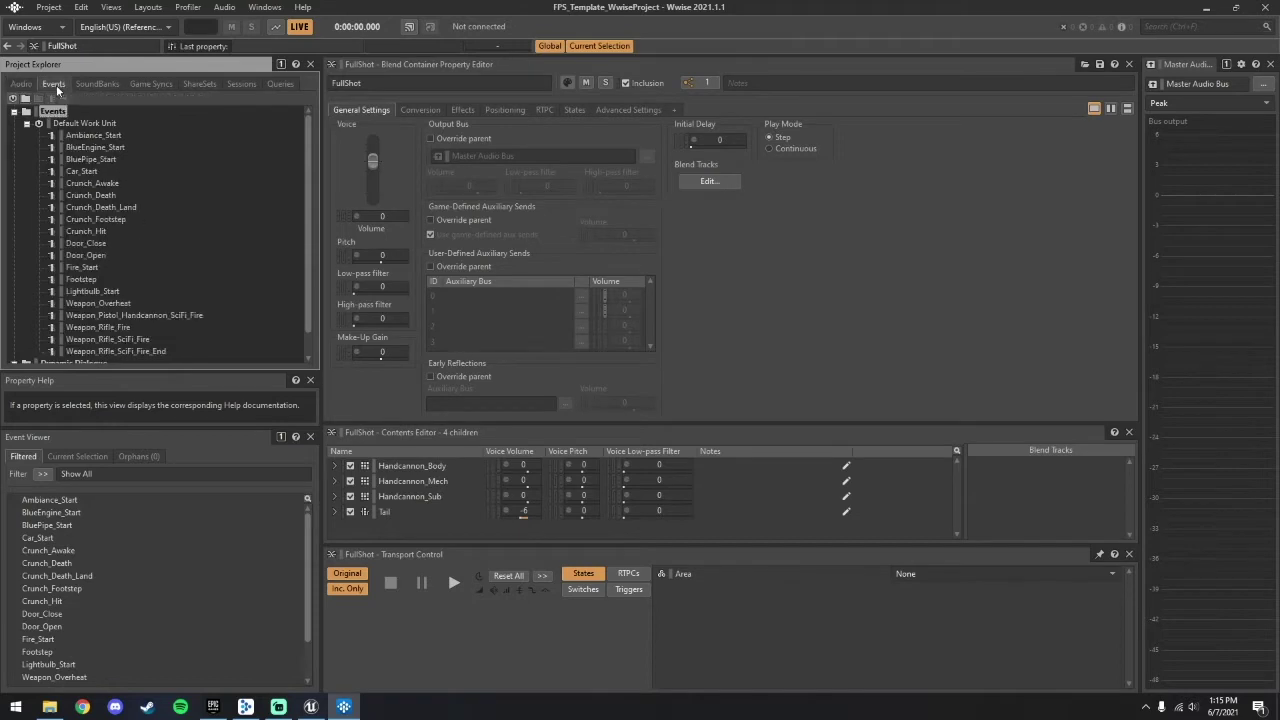
pyautogui.scroll(-1, 112, 198)
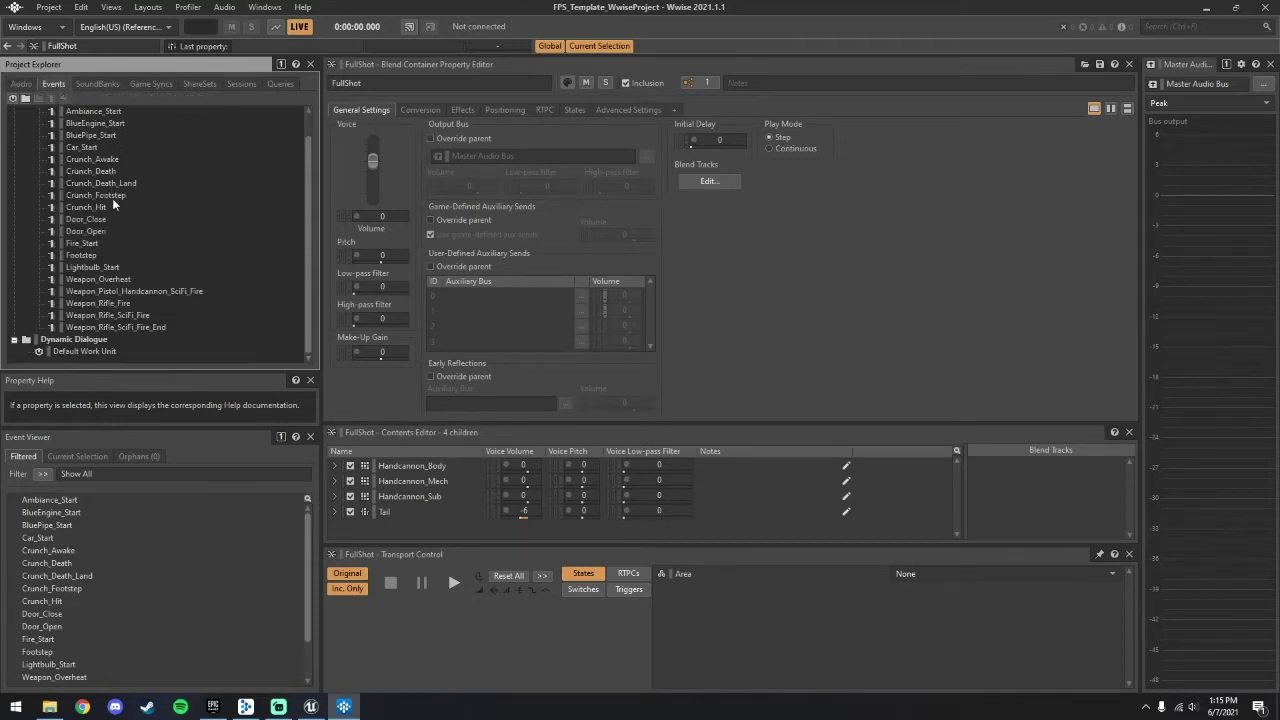
pyautogui.click(153, 290)
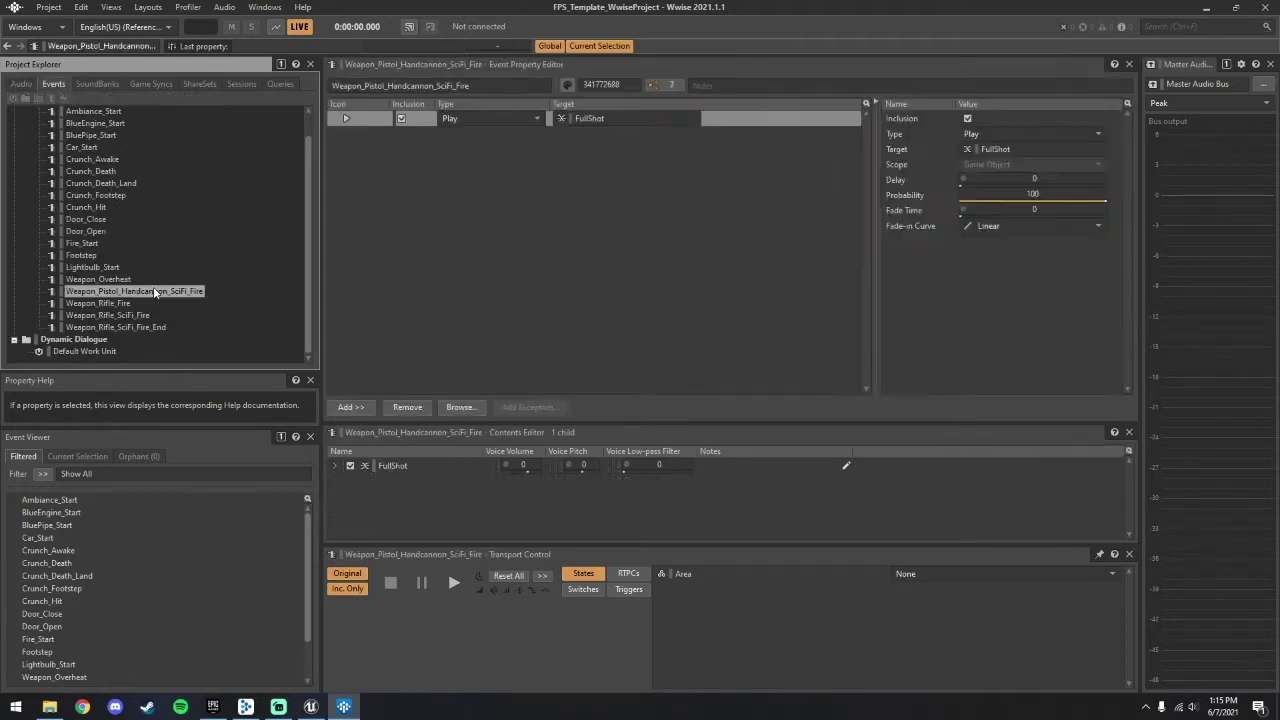
pyautogui.click(24, 85)
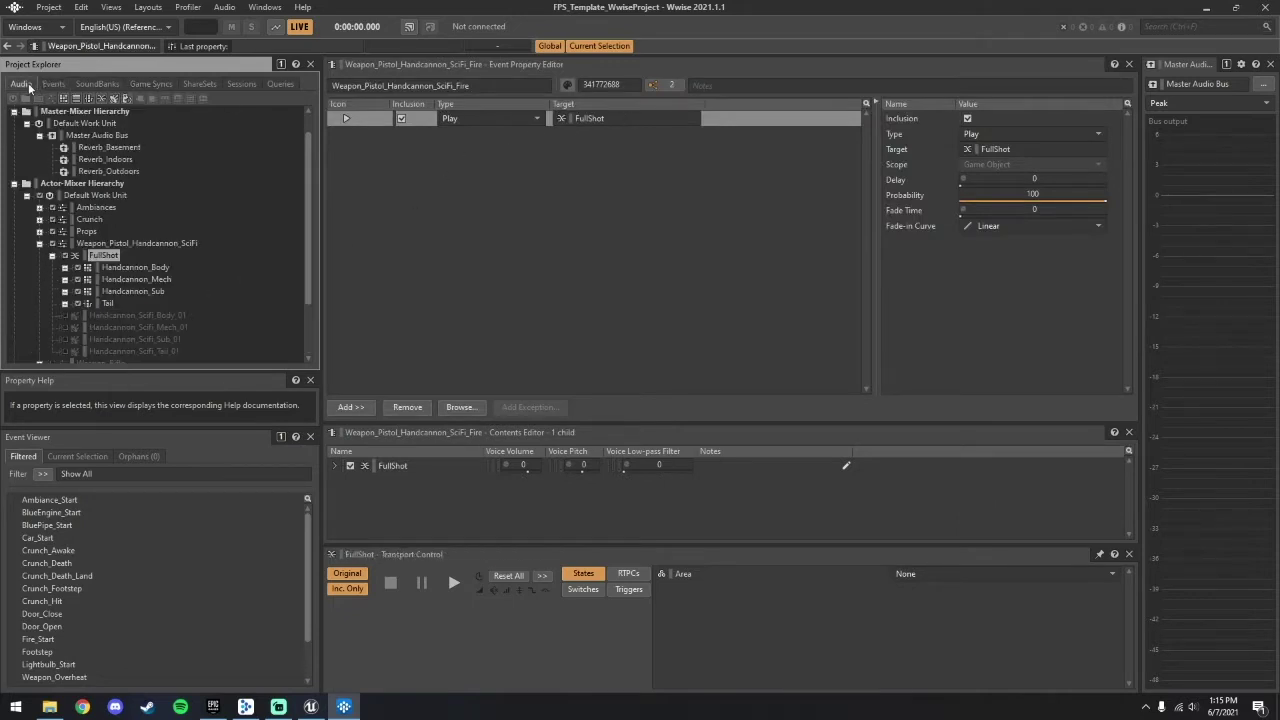
# Inspect the Handcannon_Body, Handcannon_Mech and Handcannon_Sub layer containers in turn
pyautogui.click(124, 270)
pyautogui.press('Down')
pyautogui.press('Down')
pyautogui.click(160, 268)
pyautogui.click(160, 279)
pyautogui.click(160, 291)
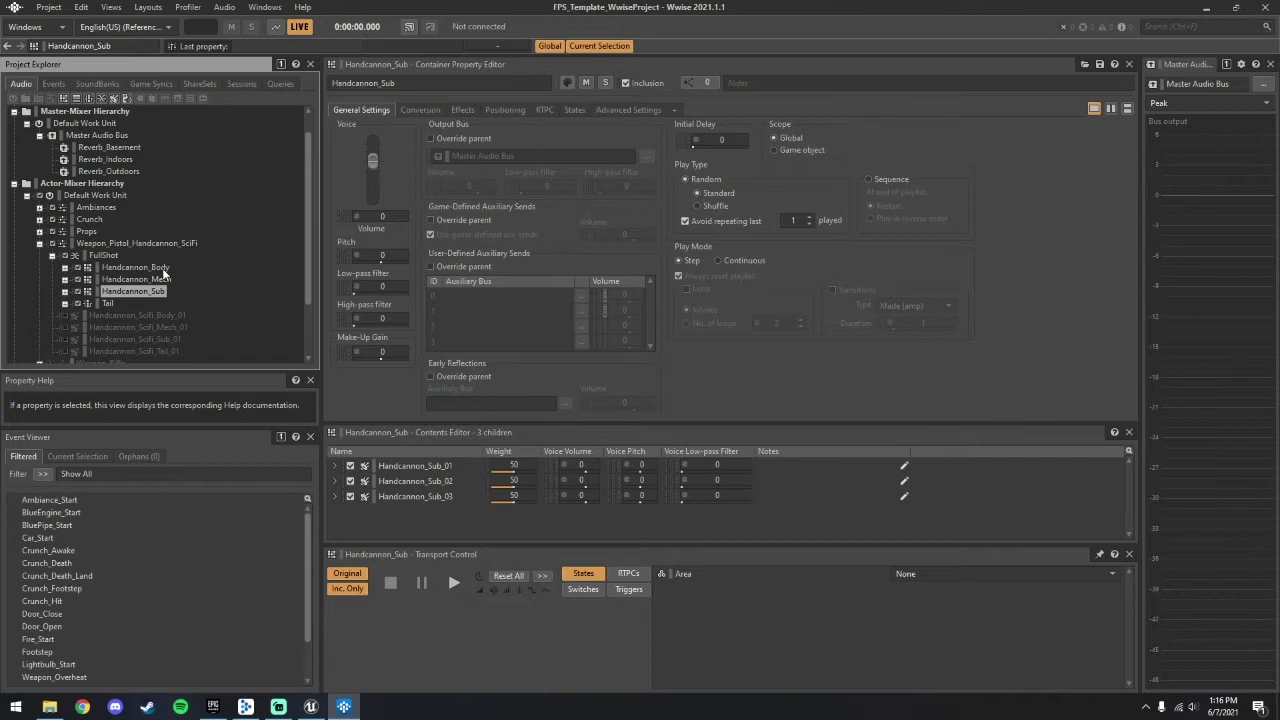
# Audition Handcannon_Body, then each Handcannon_Mech variation 01, 02 and 03
pyautogui.click(136, 268)
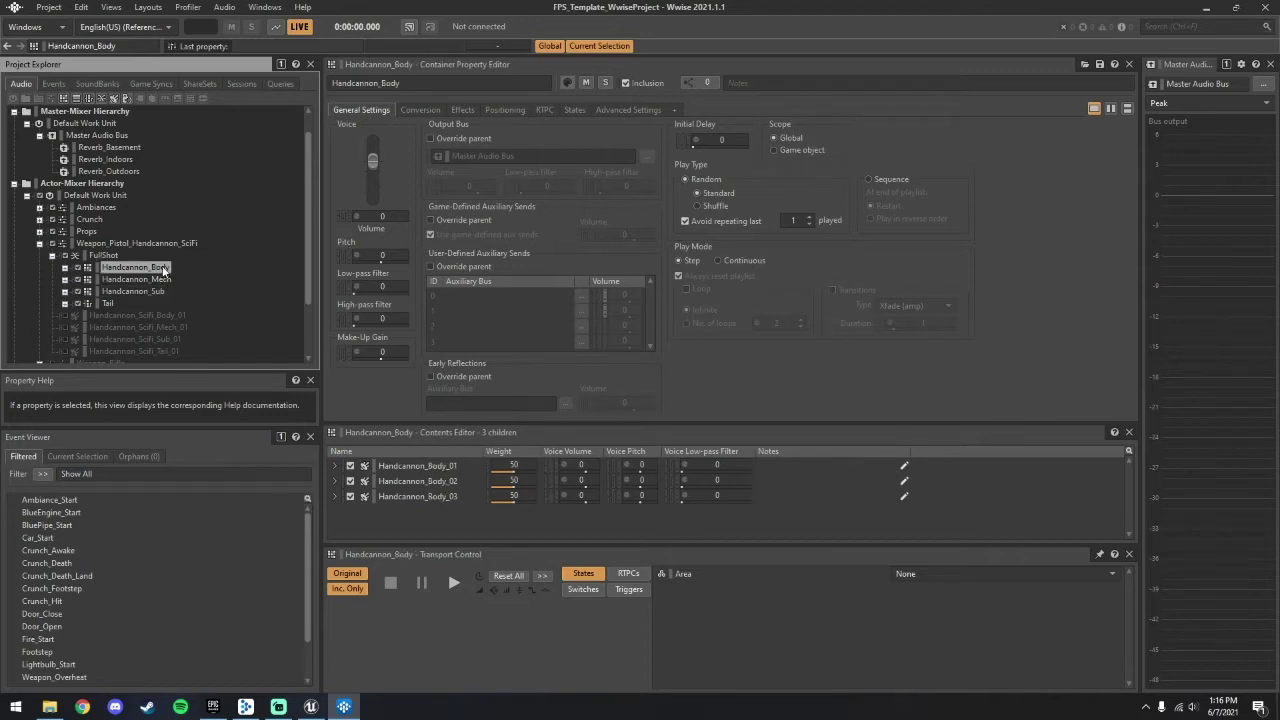
pyautogui.press('space')
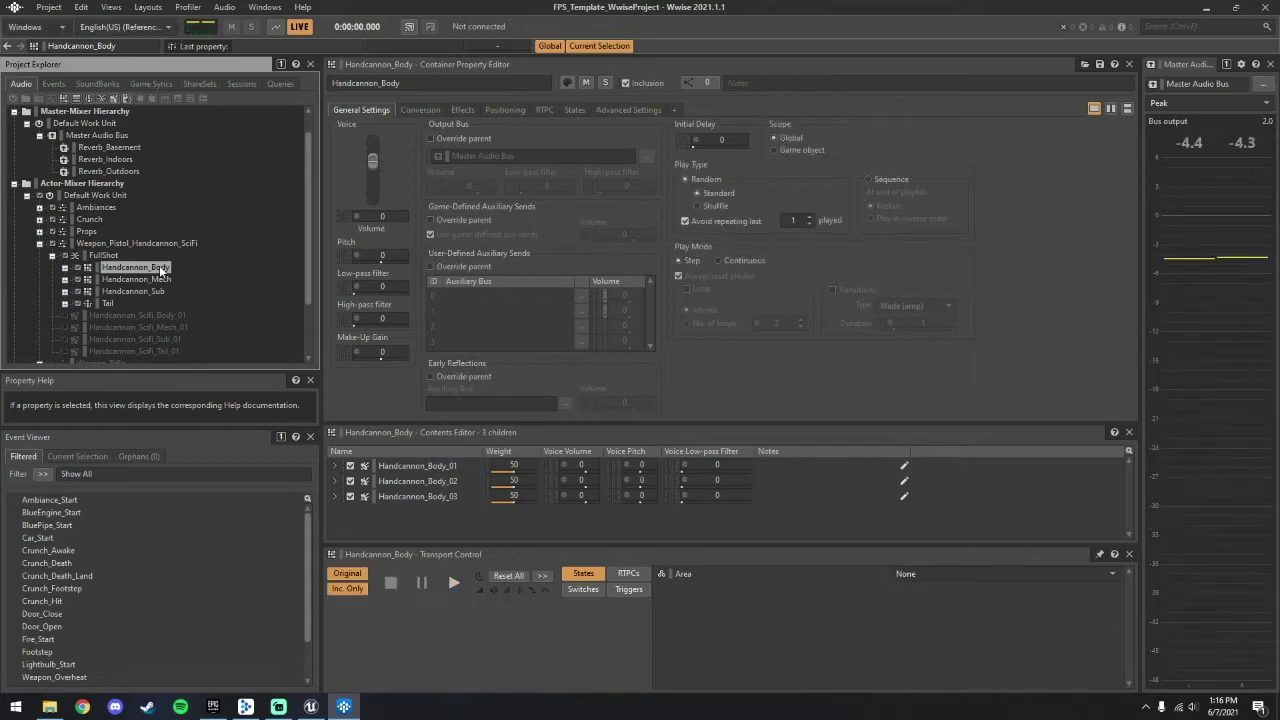
pyautogui.press('space')
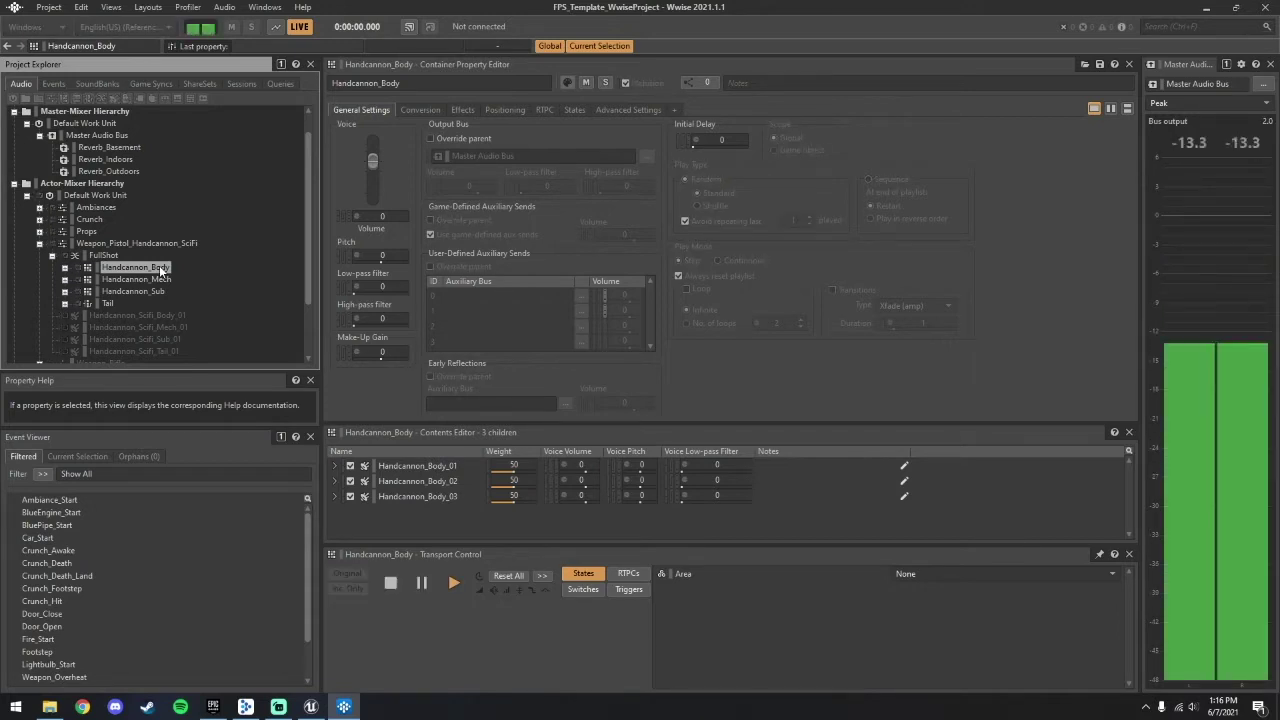
pyautogui.click(159, 281)
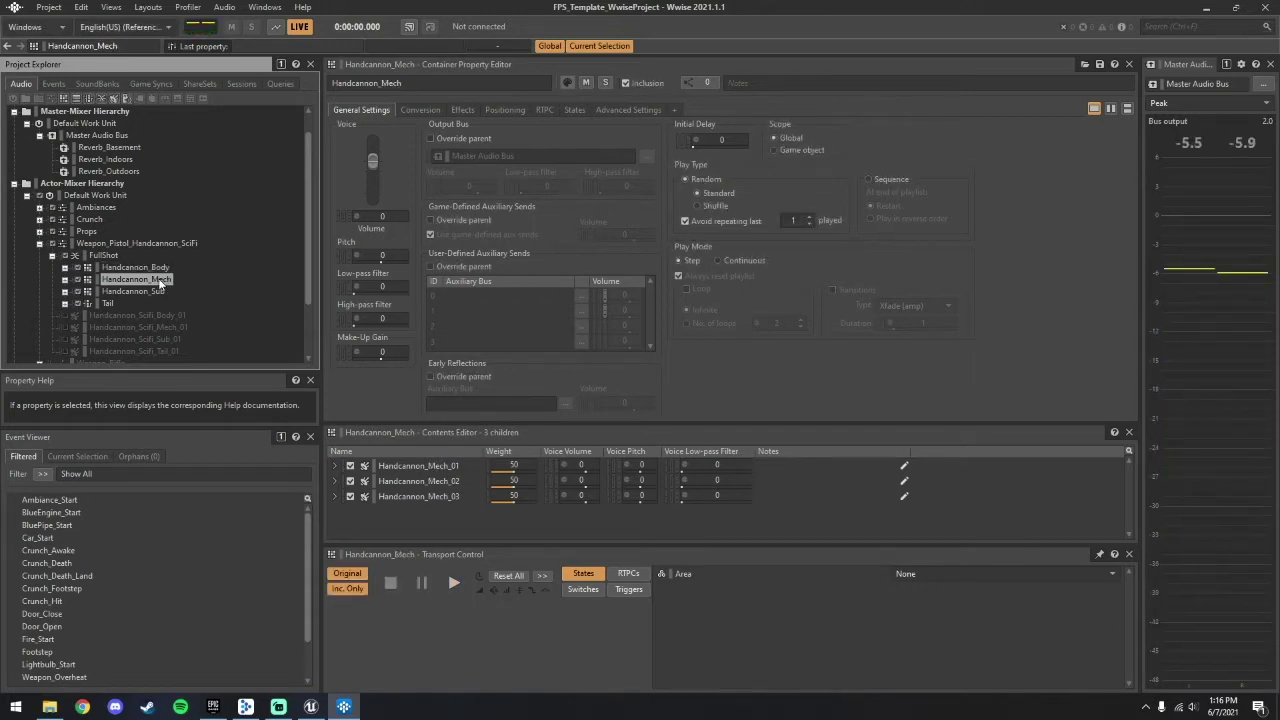
pyautogui.click(65, 280)
pyautogui.click(125, 291)
pyautogui.press('space')
pyautogui.click(137, 303)
pyautogui.press('space')
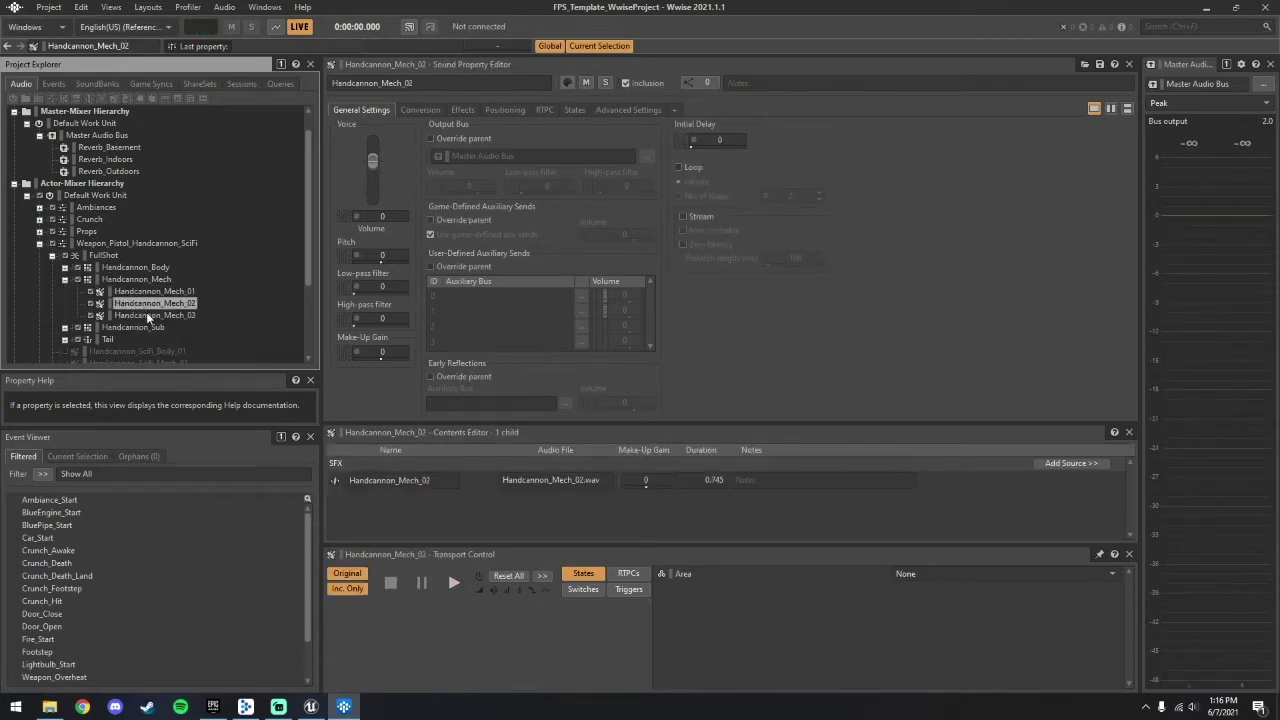
pyautogui.click(136, 315)
pyautogui.press('space')
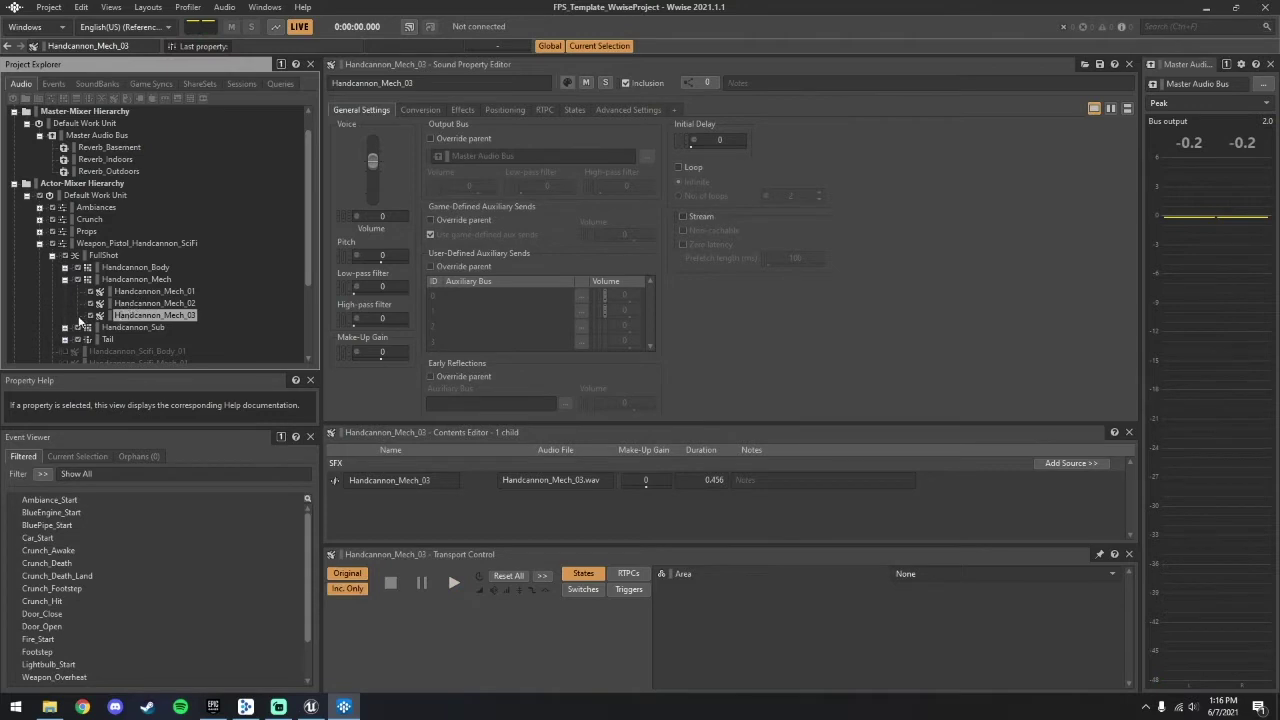
# Collapse Mech, audition Handcannon_Sub_01, _02 and _03, then collapse the Sub group
pyautogui.click(65, 280)
pyautogui.click(65, 291)
pyautogui.click(113, 306)
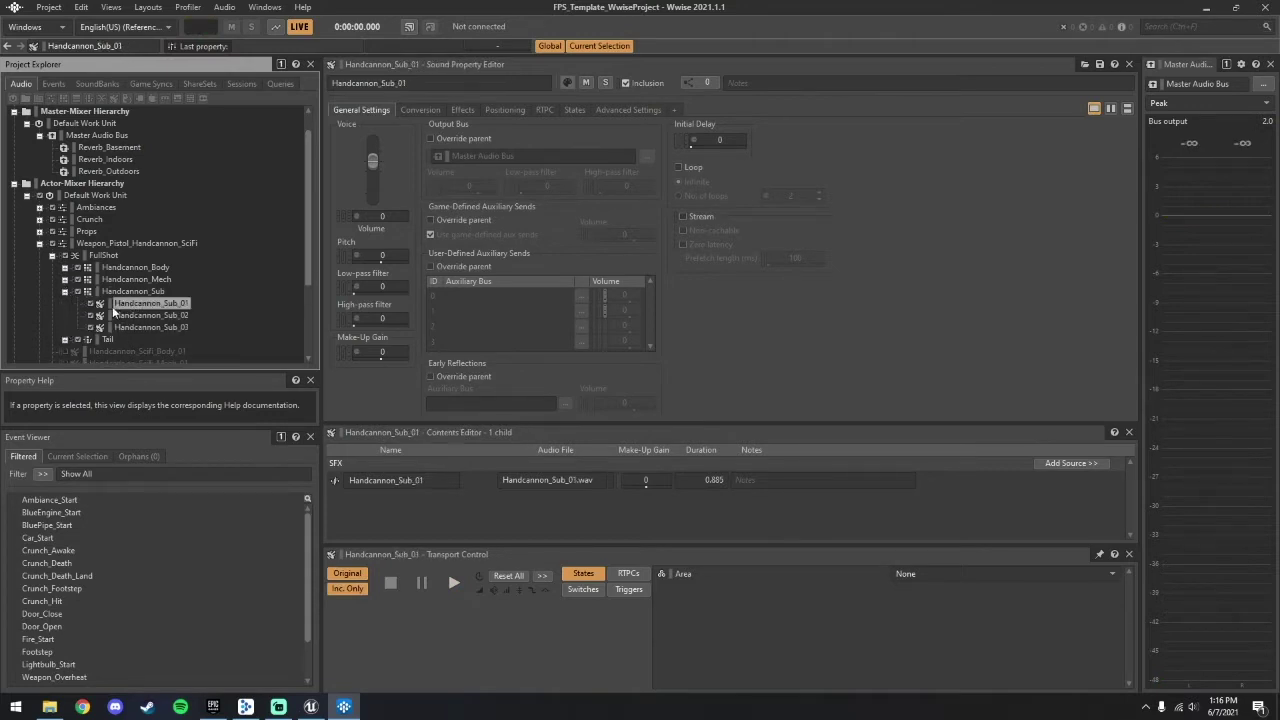
pyautogui.press('space')
pyautogui.click(128, 316)
pyautogui.press('space')
pyautogui.click(135, 328)
pyautogui.press('space')
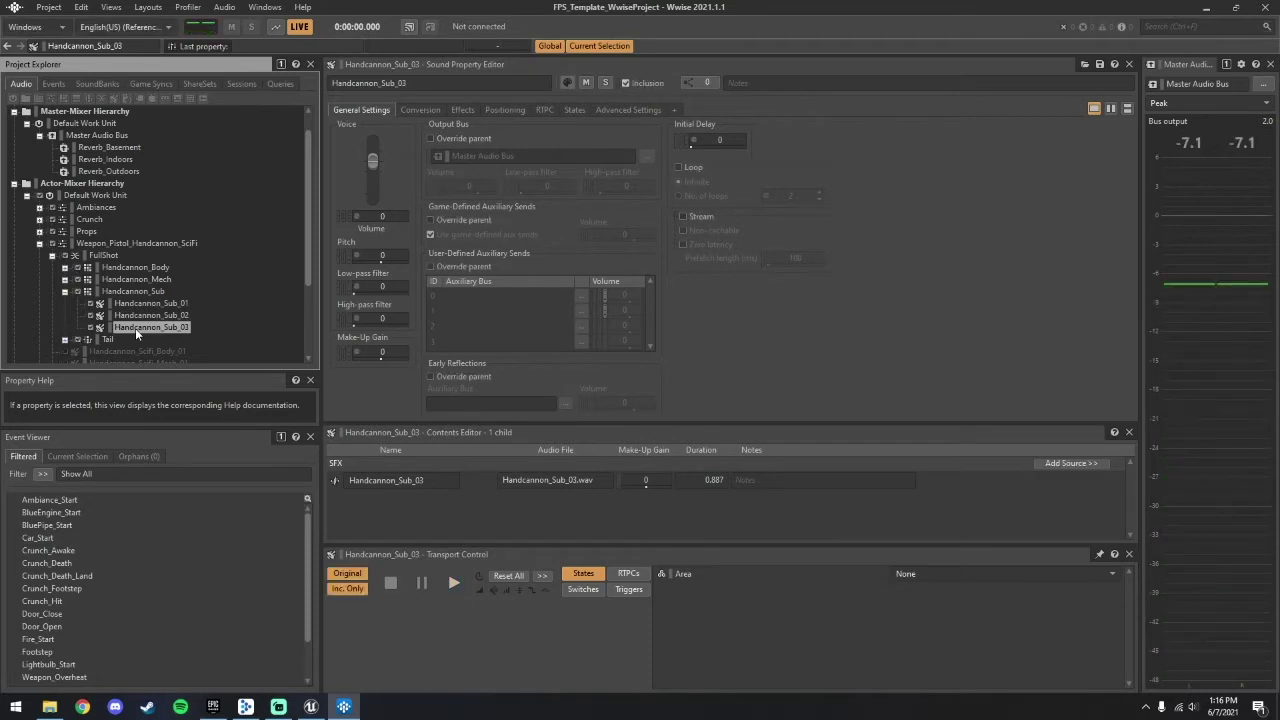
pyautogui.click(65, 291)
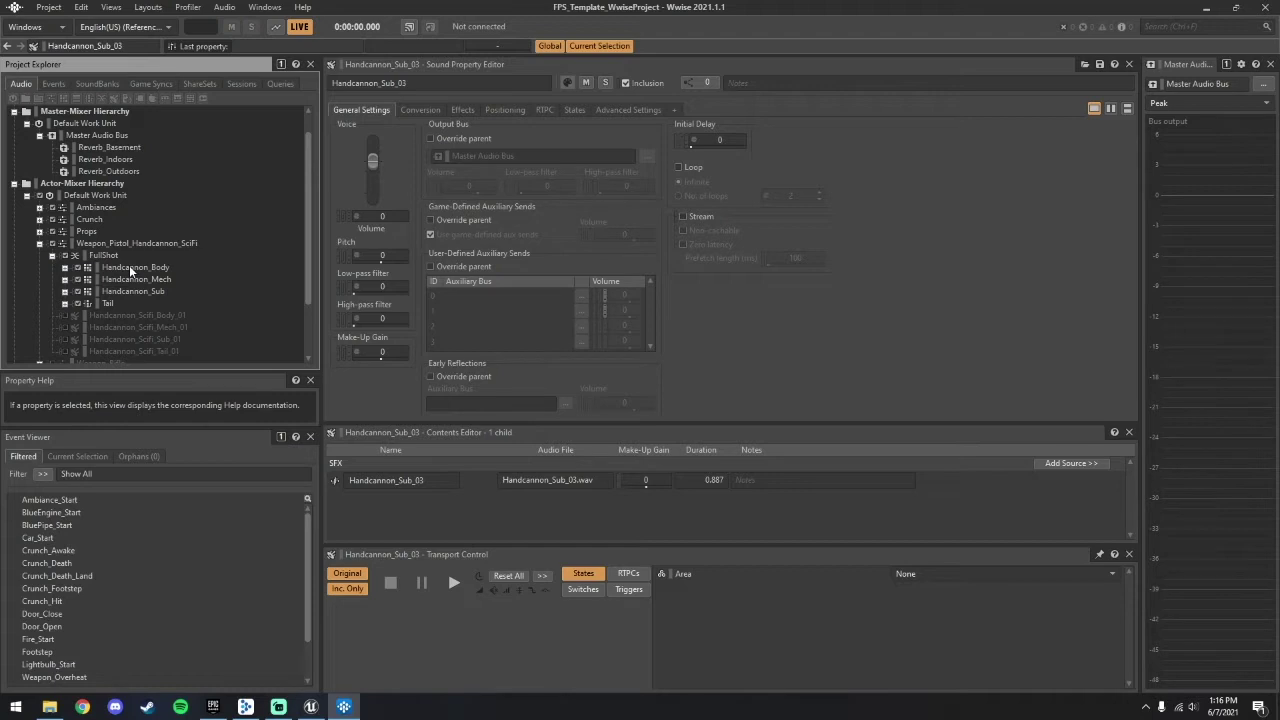
# Play the Tail switch container with the Area state set to Outdoor
pyautogui.click(107, 303)
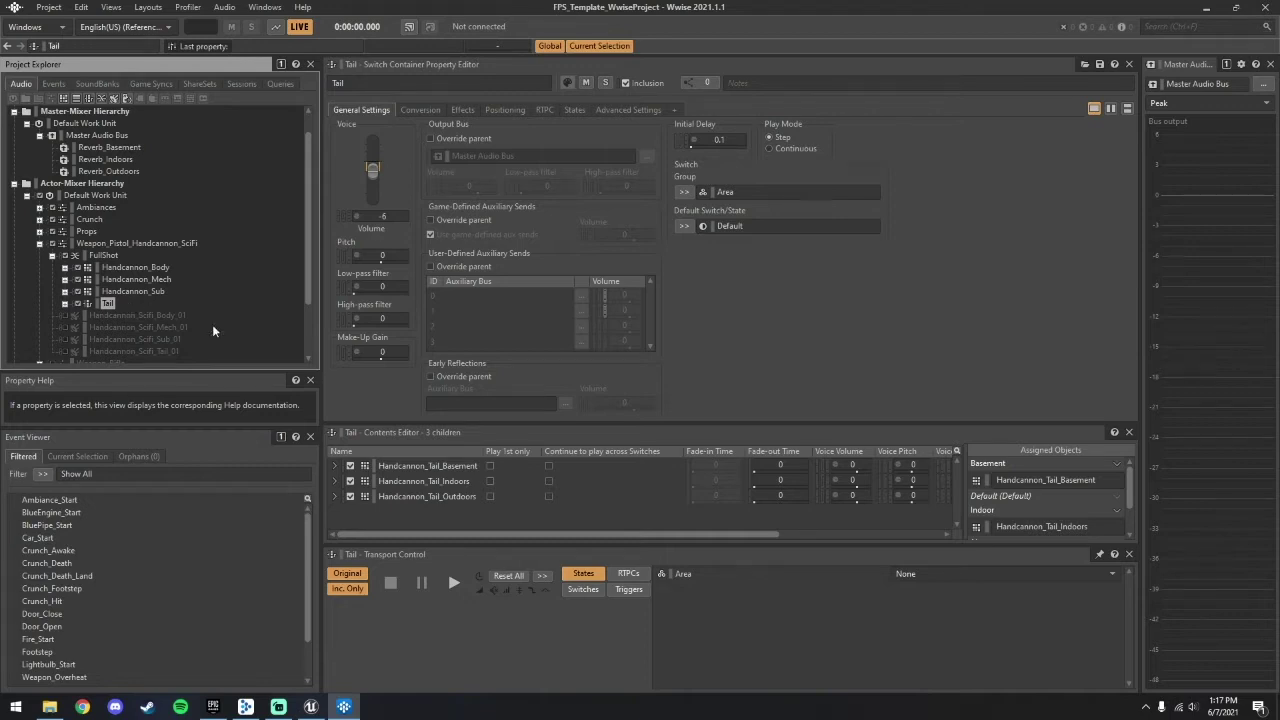
pyautogui.click(944, 573)
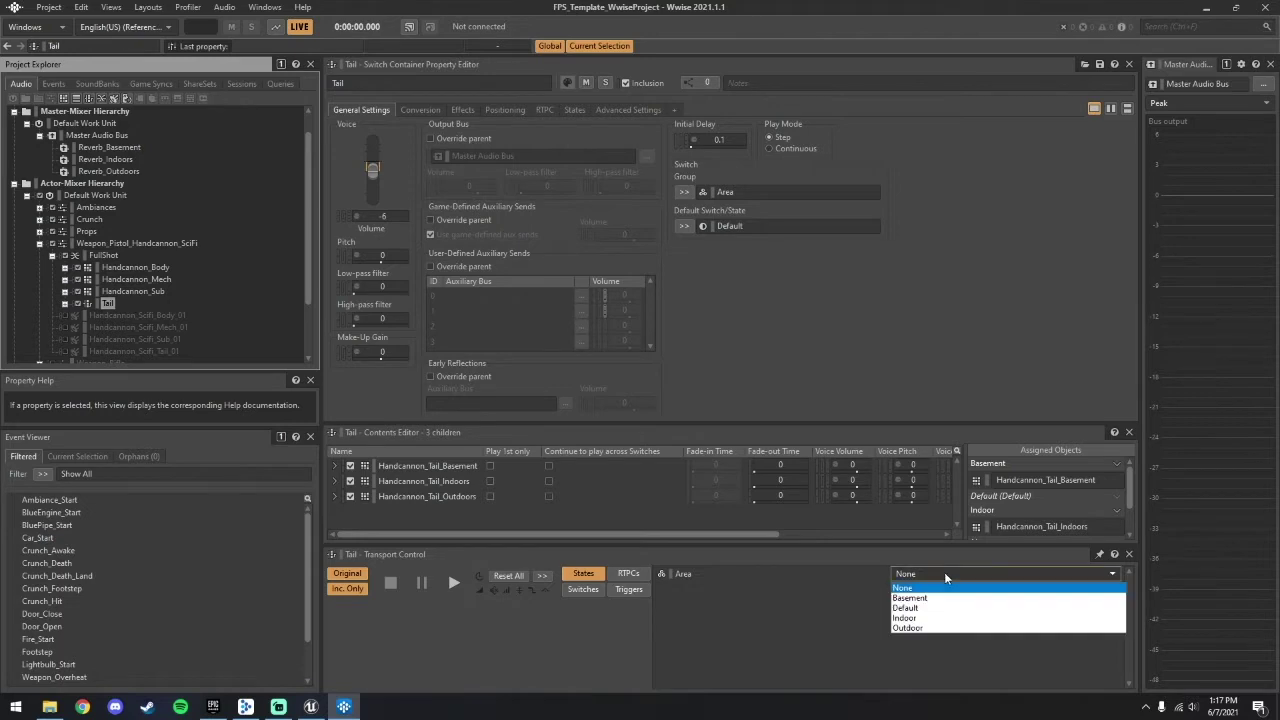
pyautogui.click(954, 626)
pyautogui.press('space')
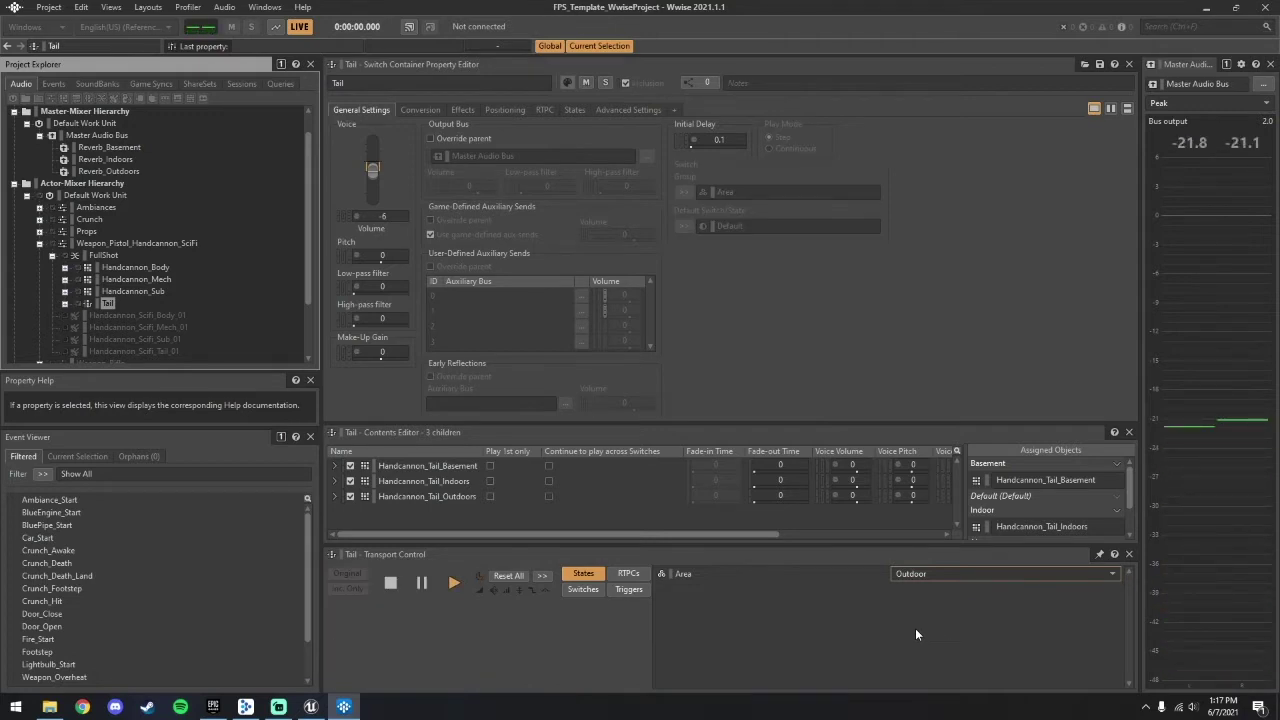
# Play the complete FullShot blend container twice
pyautogui.click(104, 256)
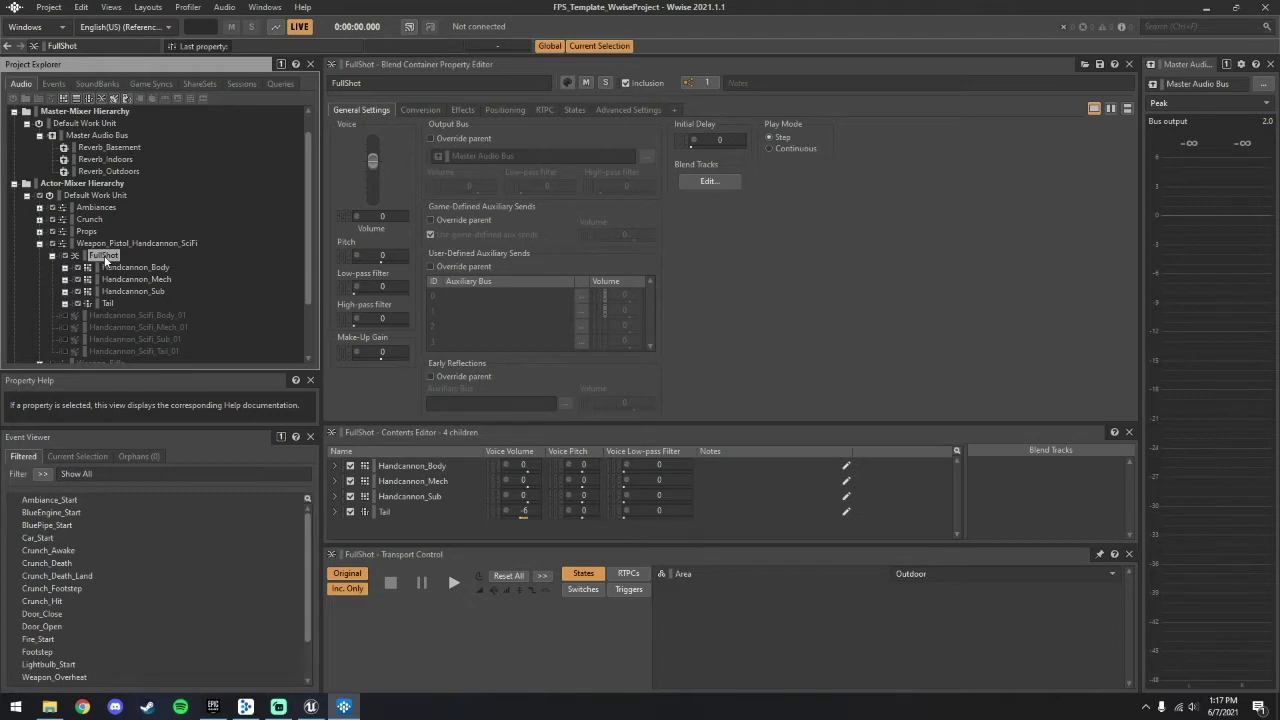
pyautogui.press('space')
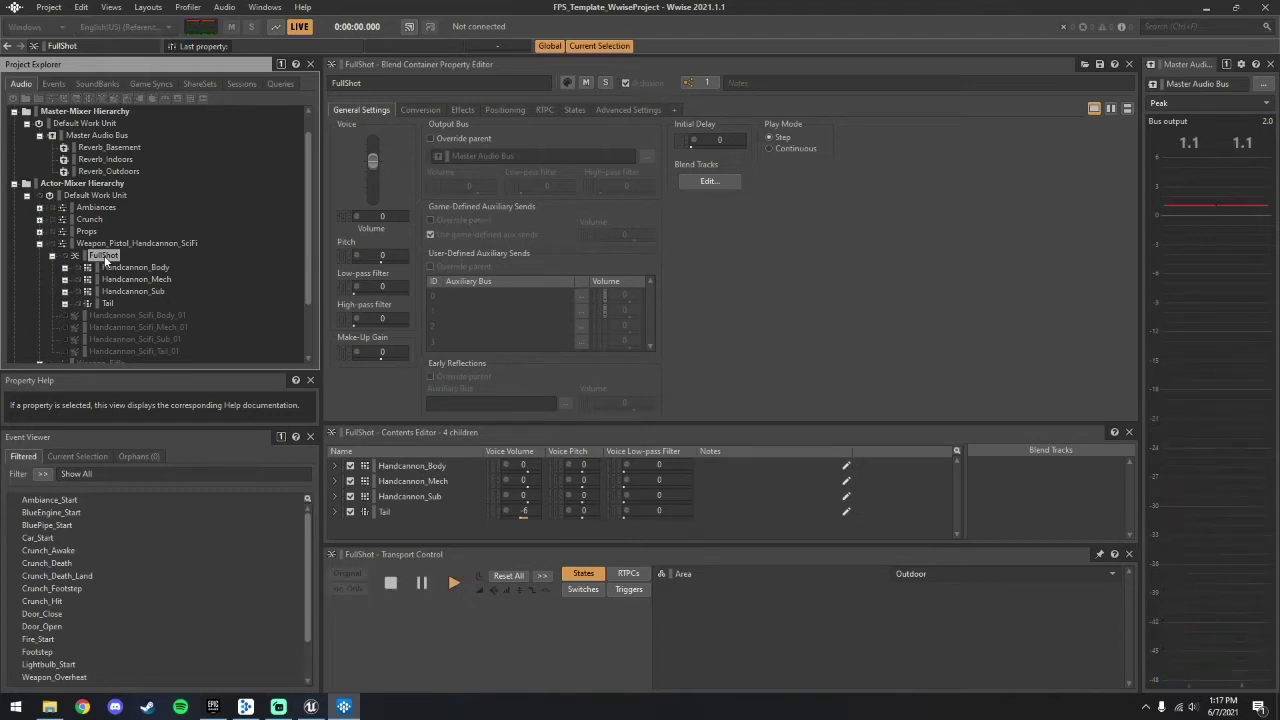
pyautogui.press('space')
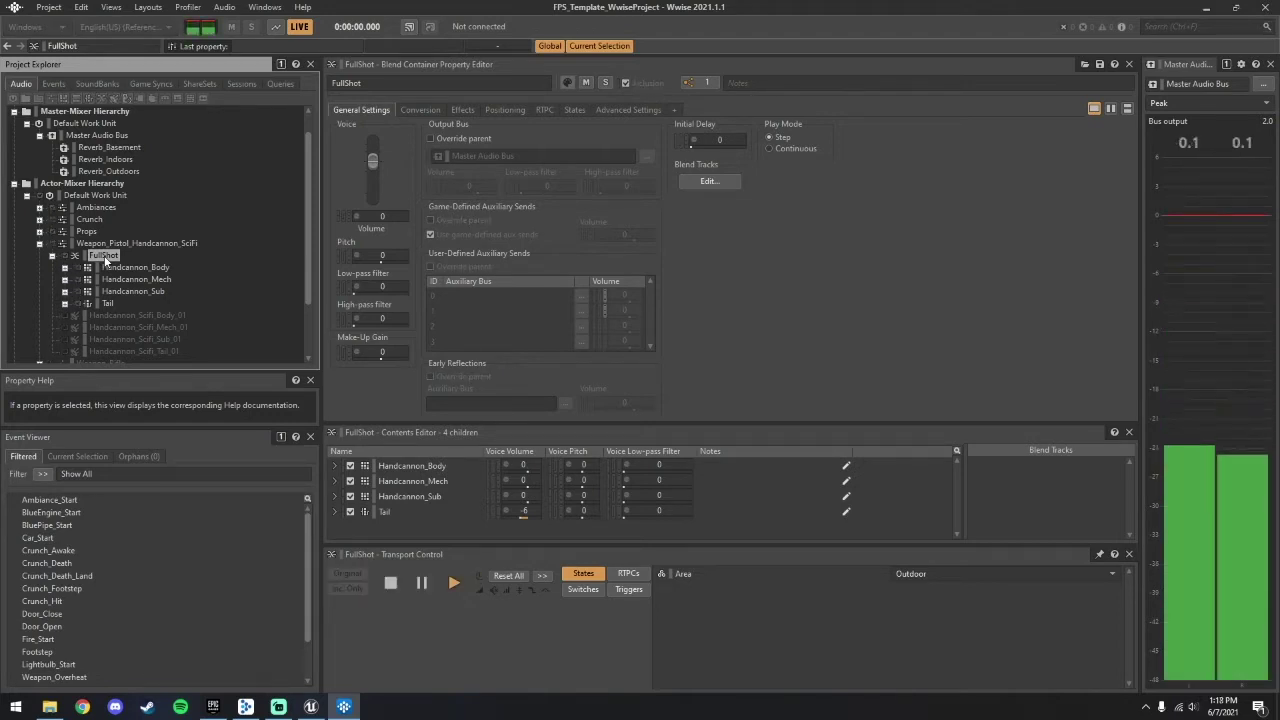
# Playtest Demonstration_Map in the editor, walking forward through the outdoor snow, then stop
pyautogui.click(311, 707)
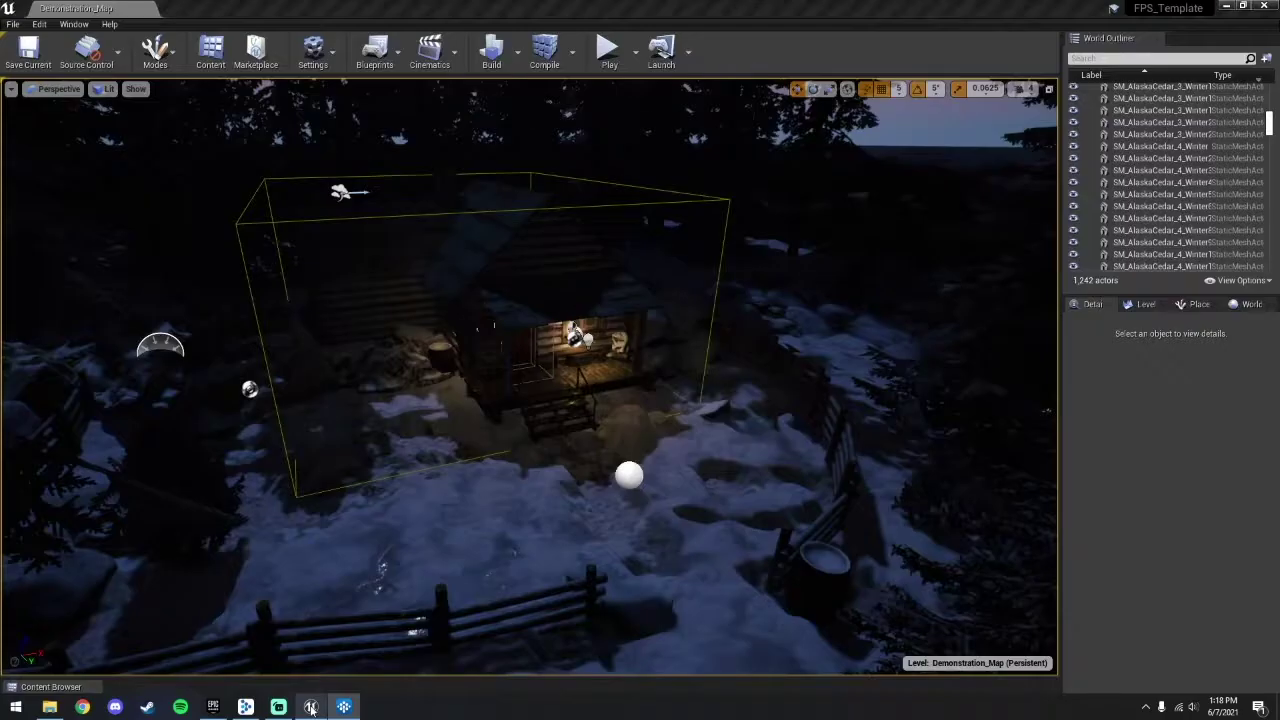
pyautogui.click(609, 48)
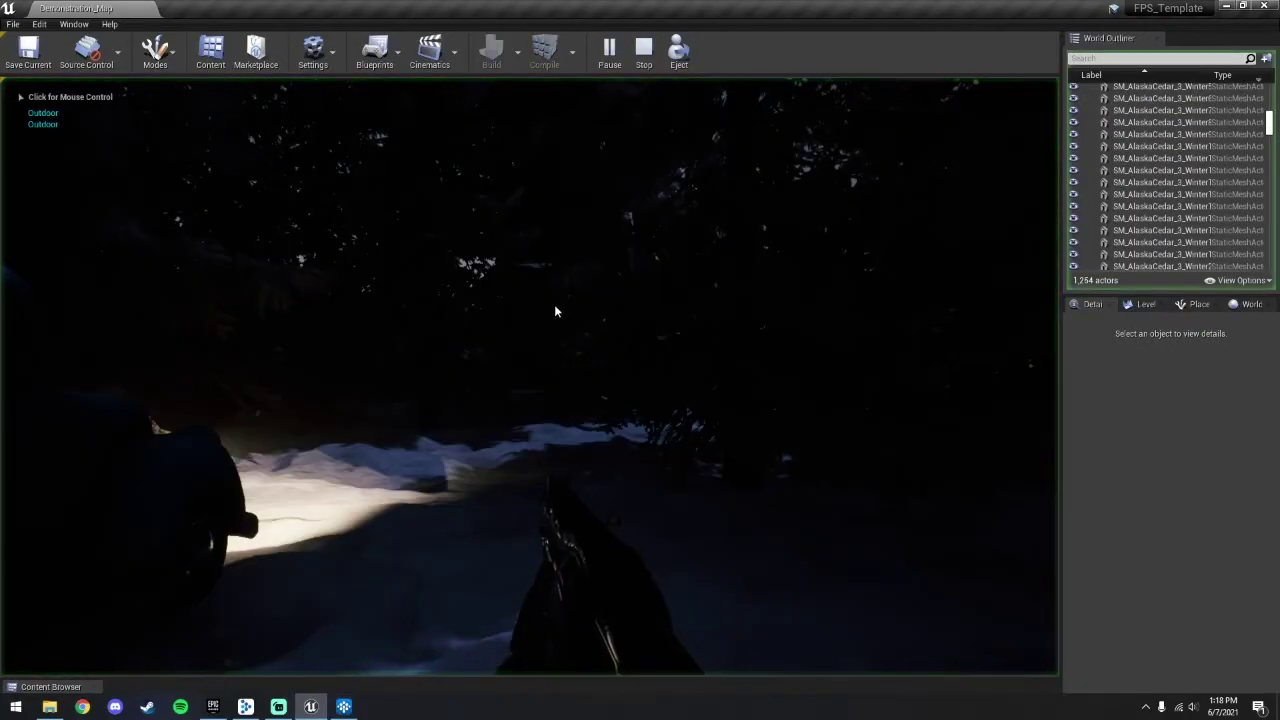
pyautogui.click(555, 311)
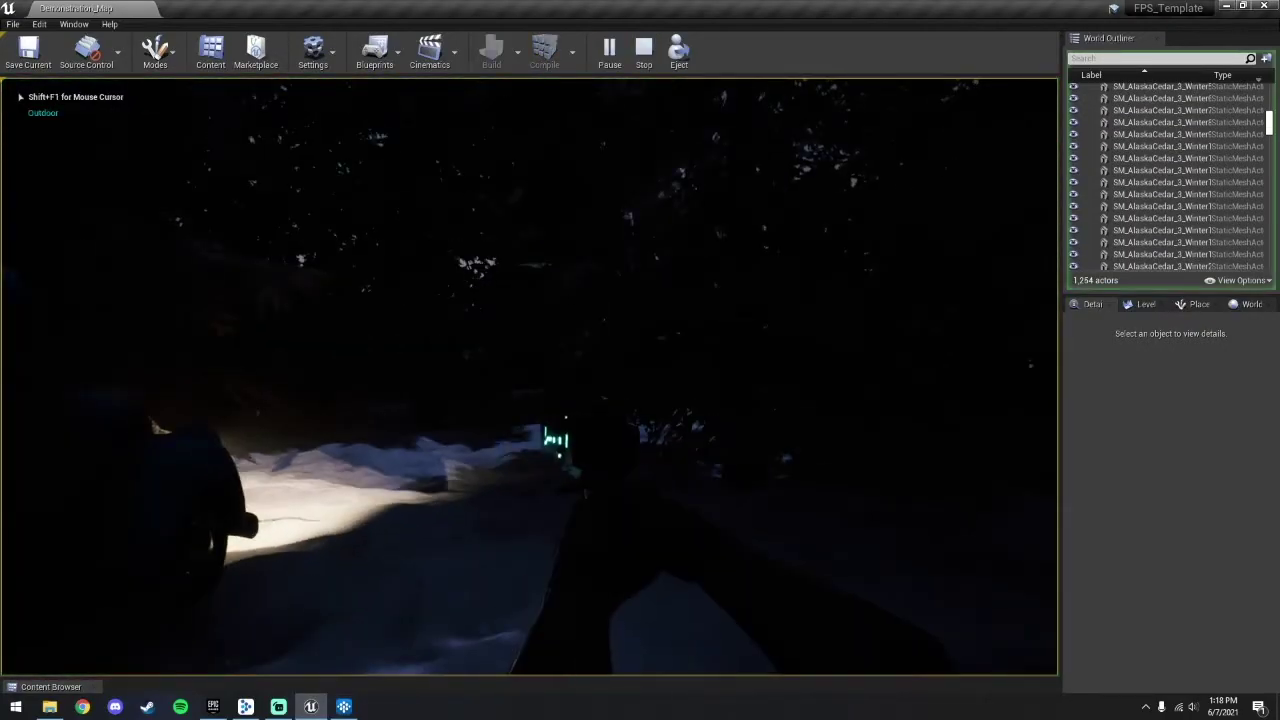
pyautogui.press('w')
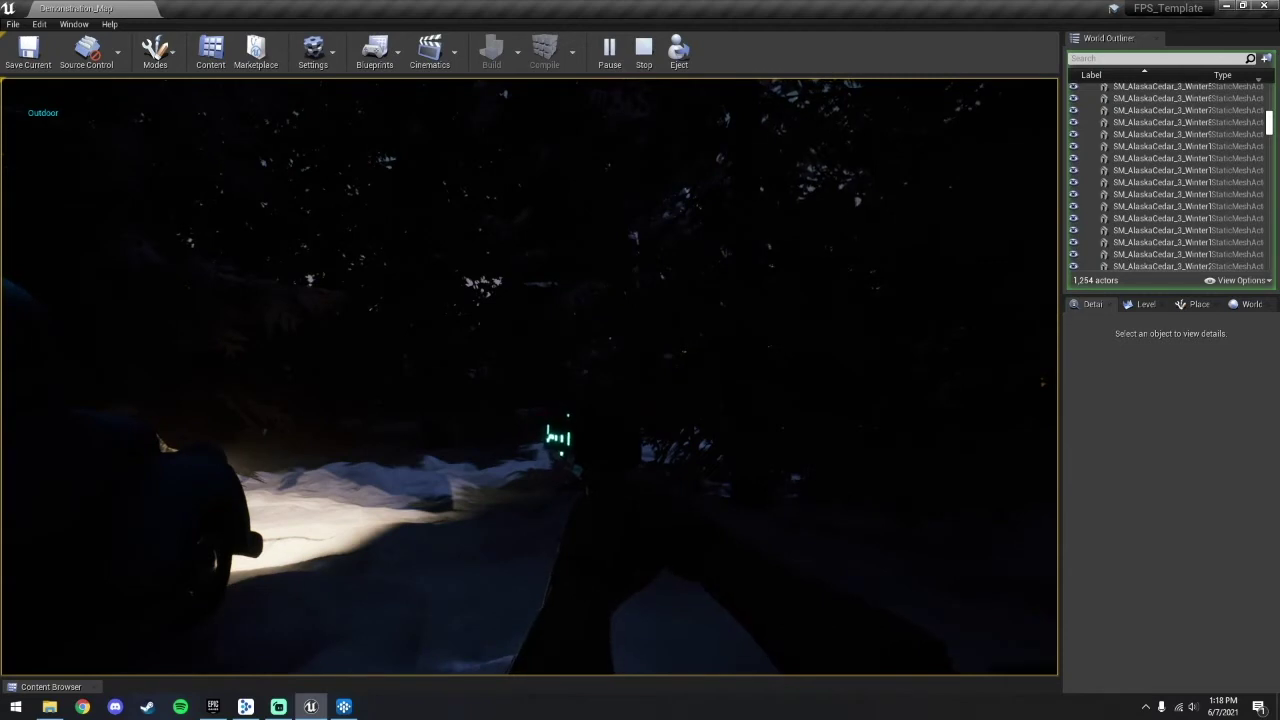
pyautogui.press('Escape')
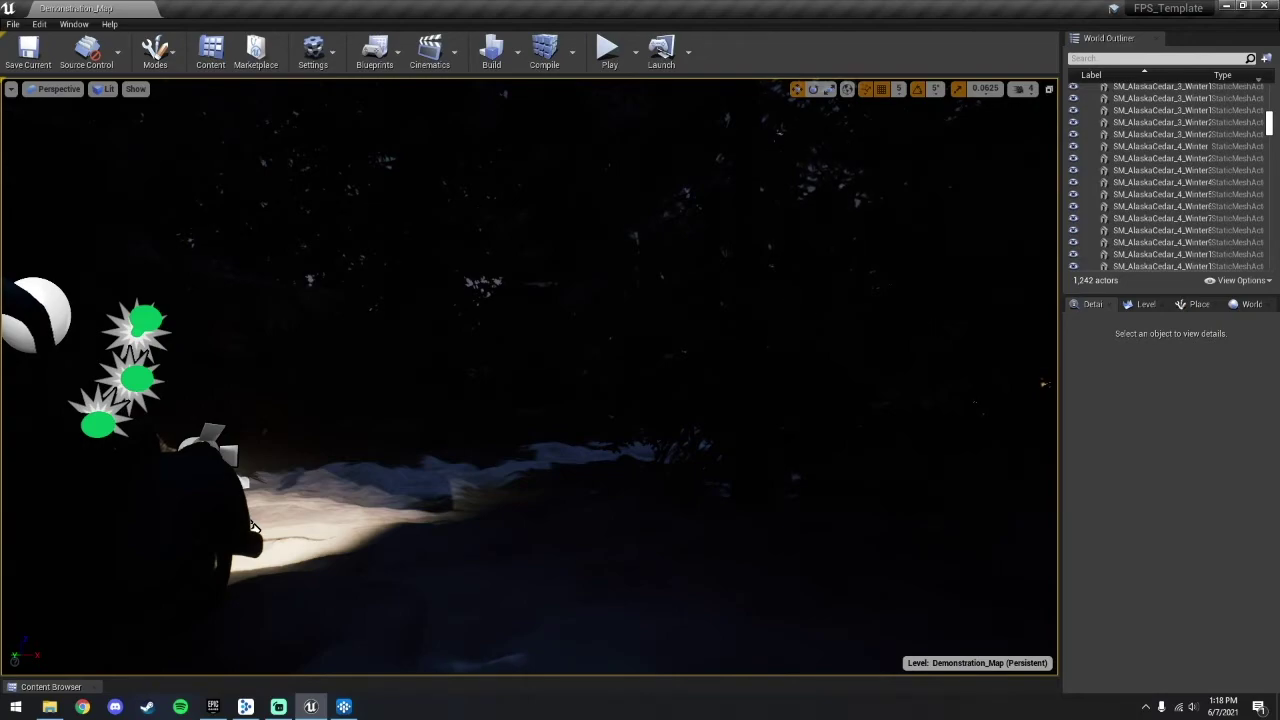
# Fly the viewport camera from the snowy forest into the pink room with Crunch
pyautogui.moveTo(253, 527); pyautogui.dragTo(253, 527, button='right')
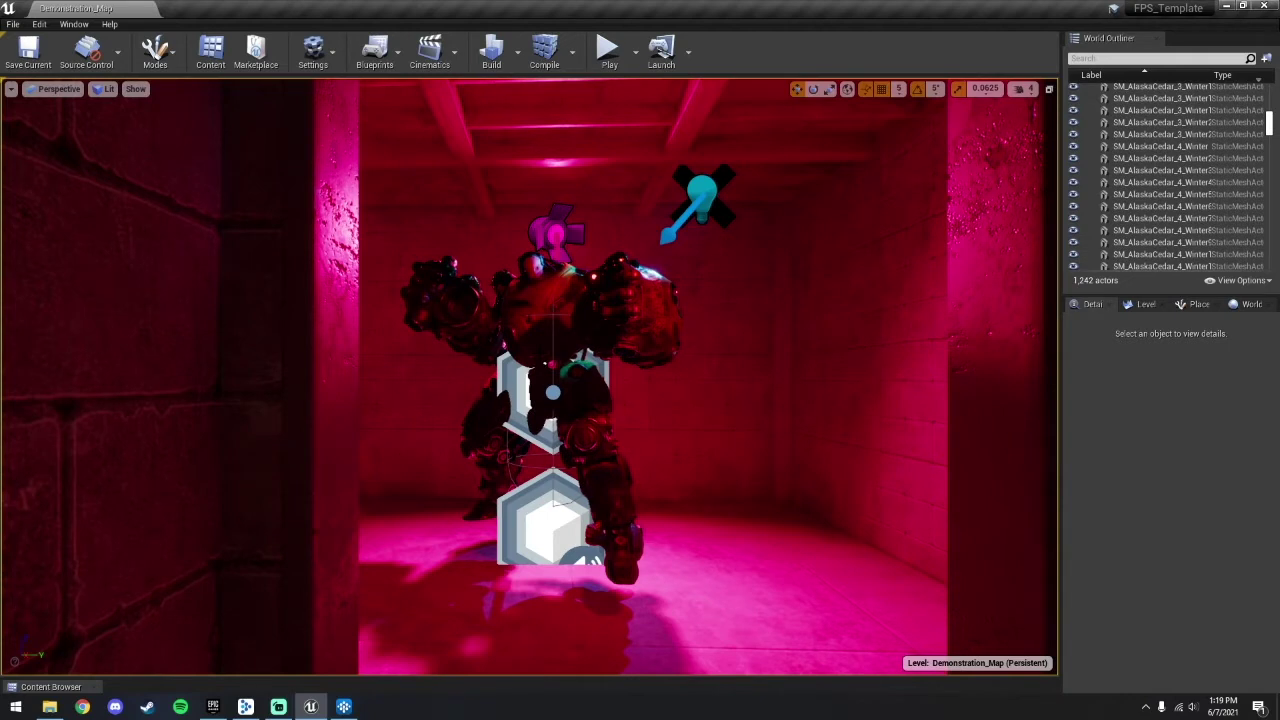
# In Wwise, collapse the handcannon sounds, expand Crunch, and preview Crunch_Footstep twice
pyautogui.moveTo(354, 712)
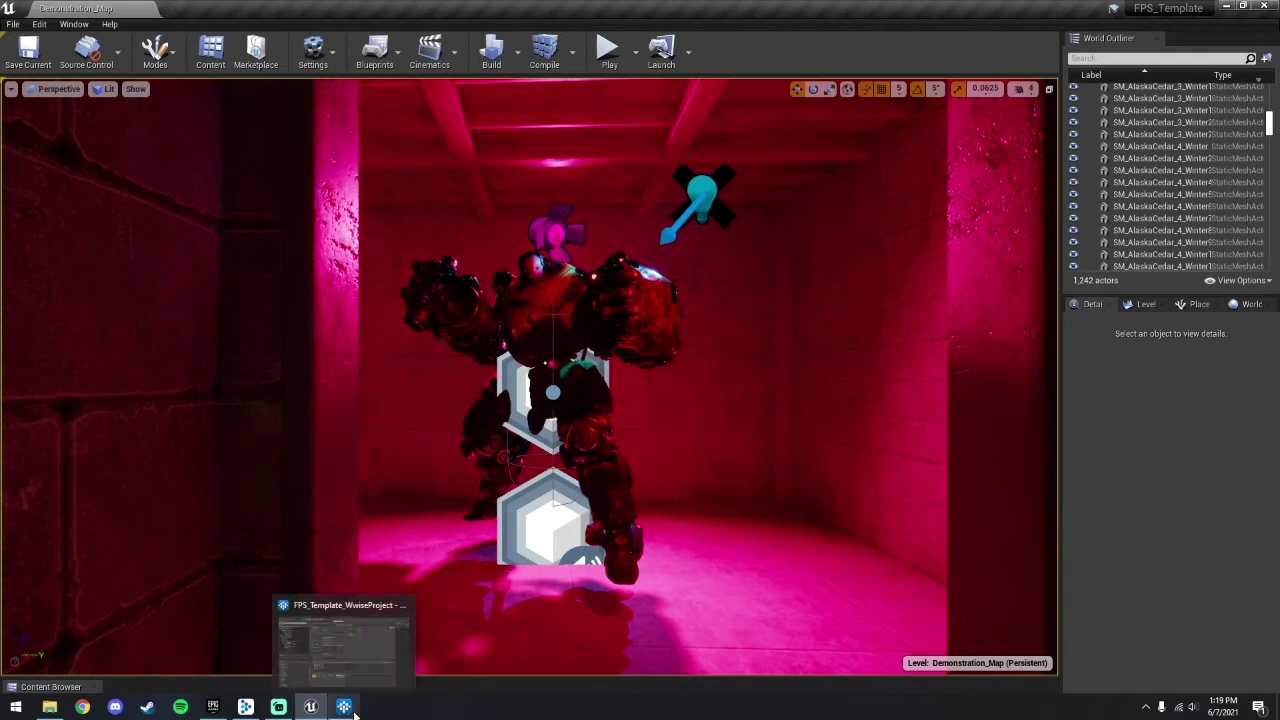
pyautogui.click(354, 712)
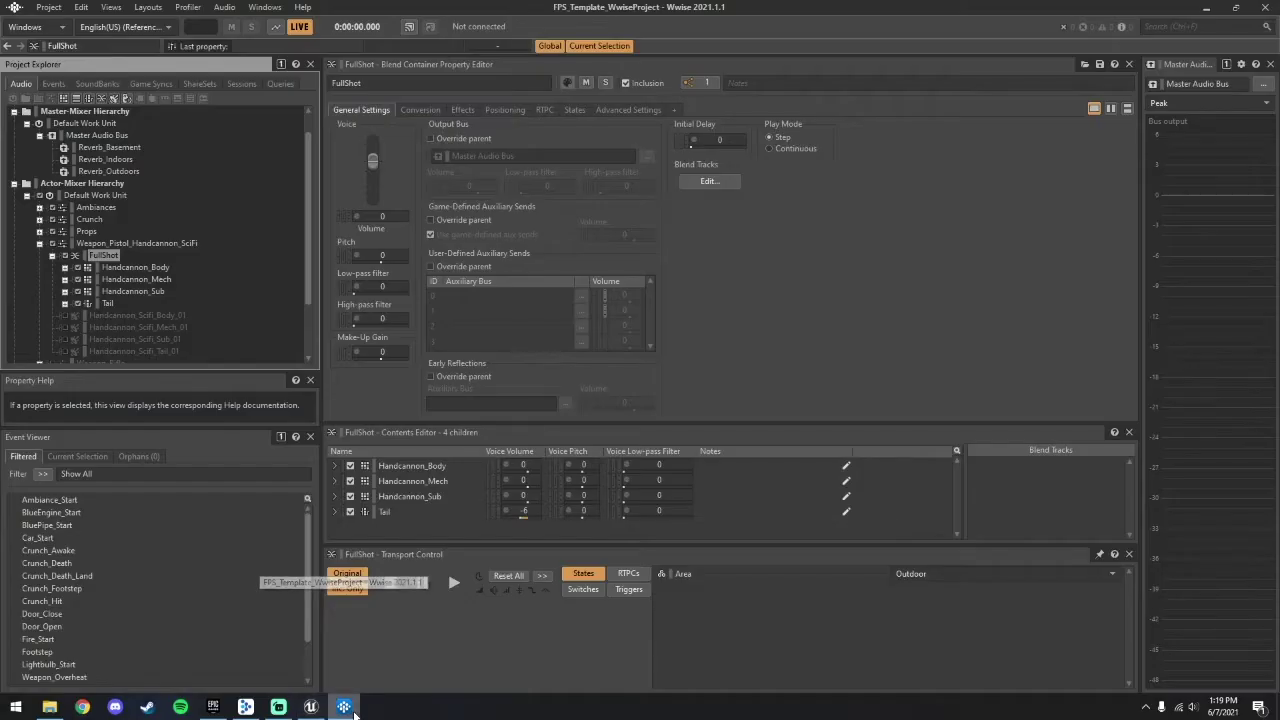
pyautogui.click(40, 243)
pyautogui.click(40, 243)
pyautogui.click(106, 256)
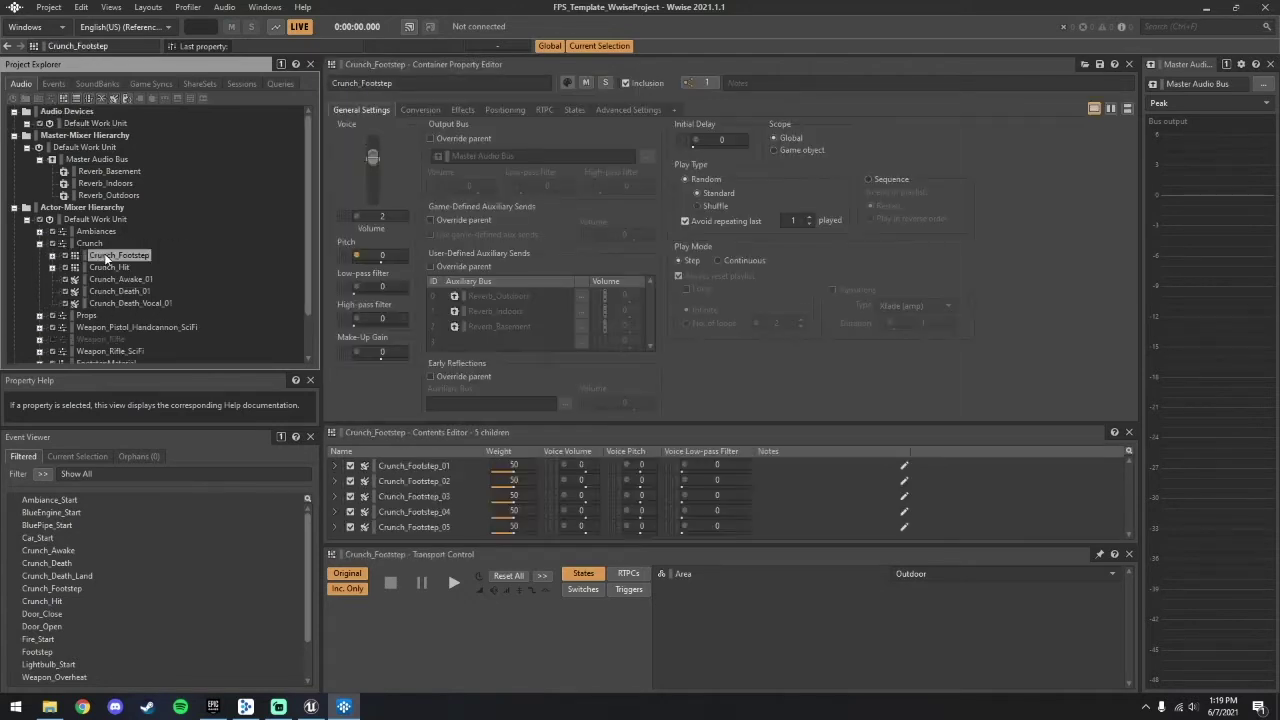
pyautogui.press('space')
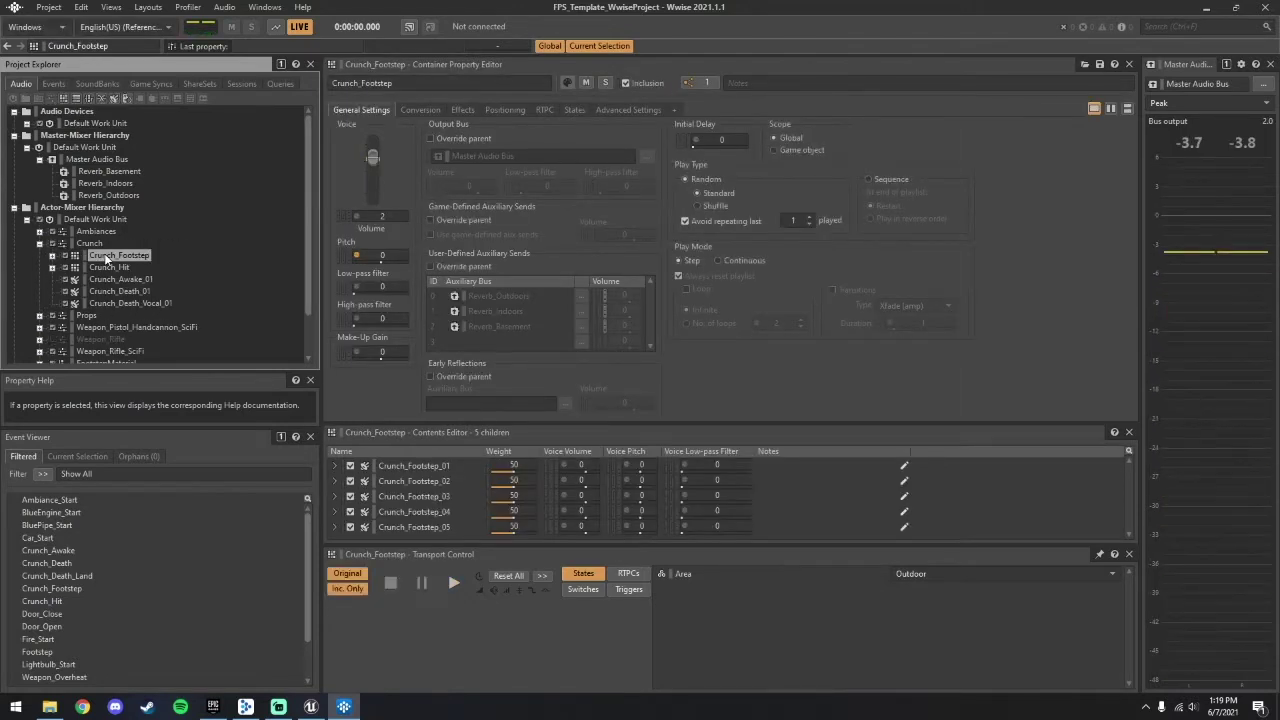
pyautogui.press('space')
pyautogui.press('space')
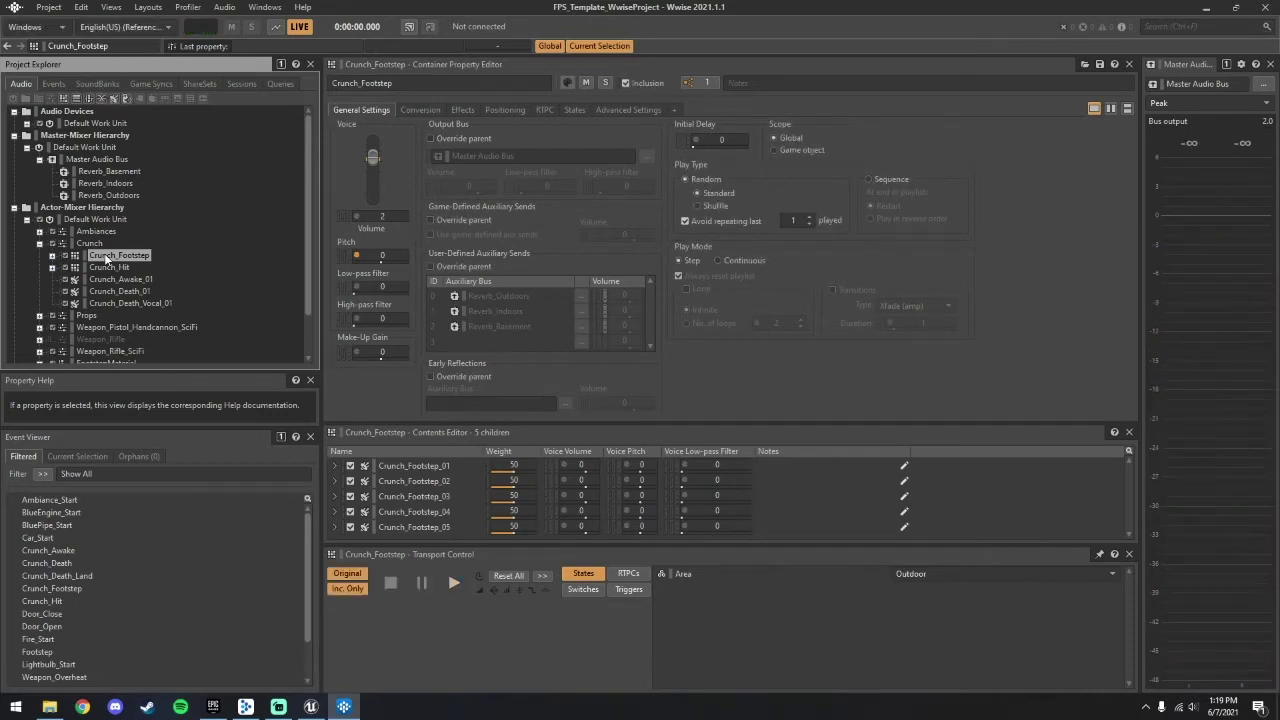
# Preview Crunch_Hit, Crunch_Awake_01, Crunch_Death_01 and Crunch_Death_Vocal_01
pyautogui.click(119, 268)
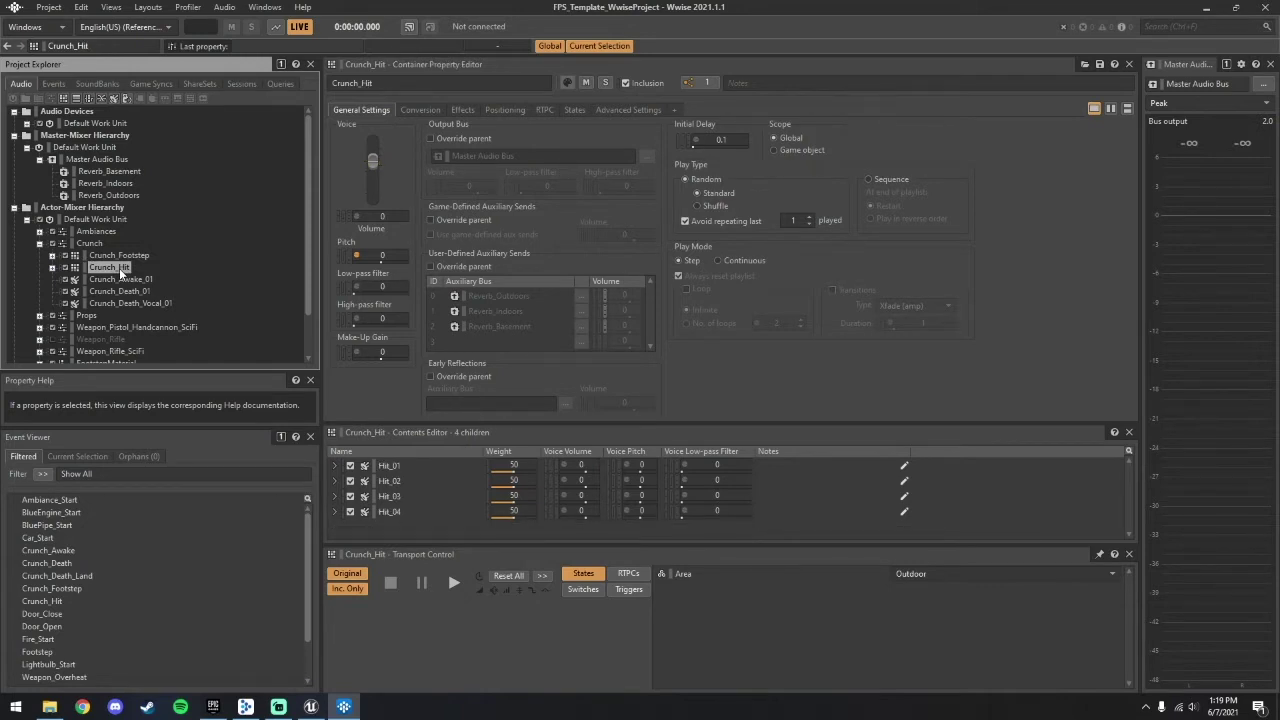
pyautogui.press('space')
pyautogui.click(126, 280)
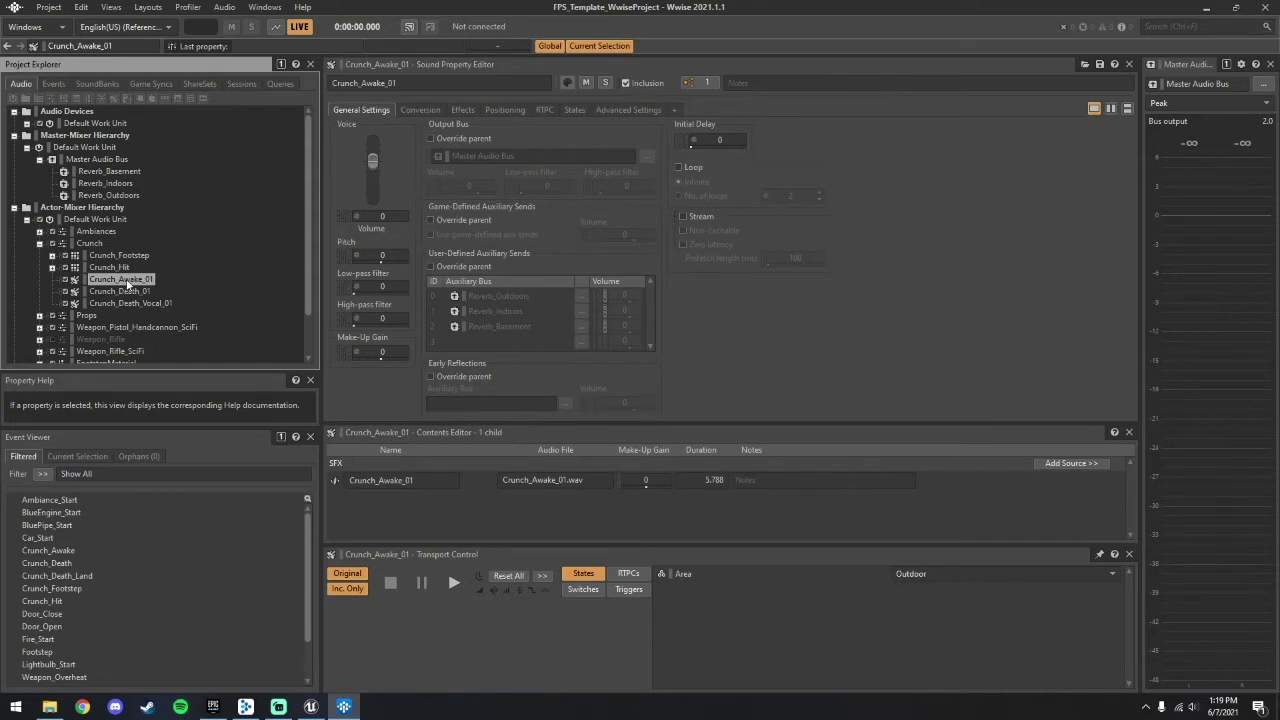
pyautogui.press('space')
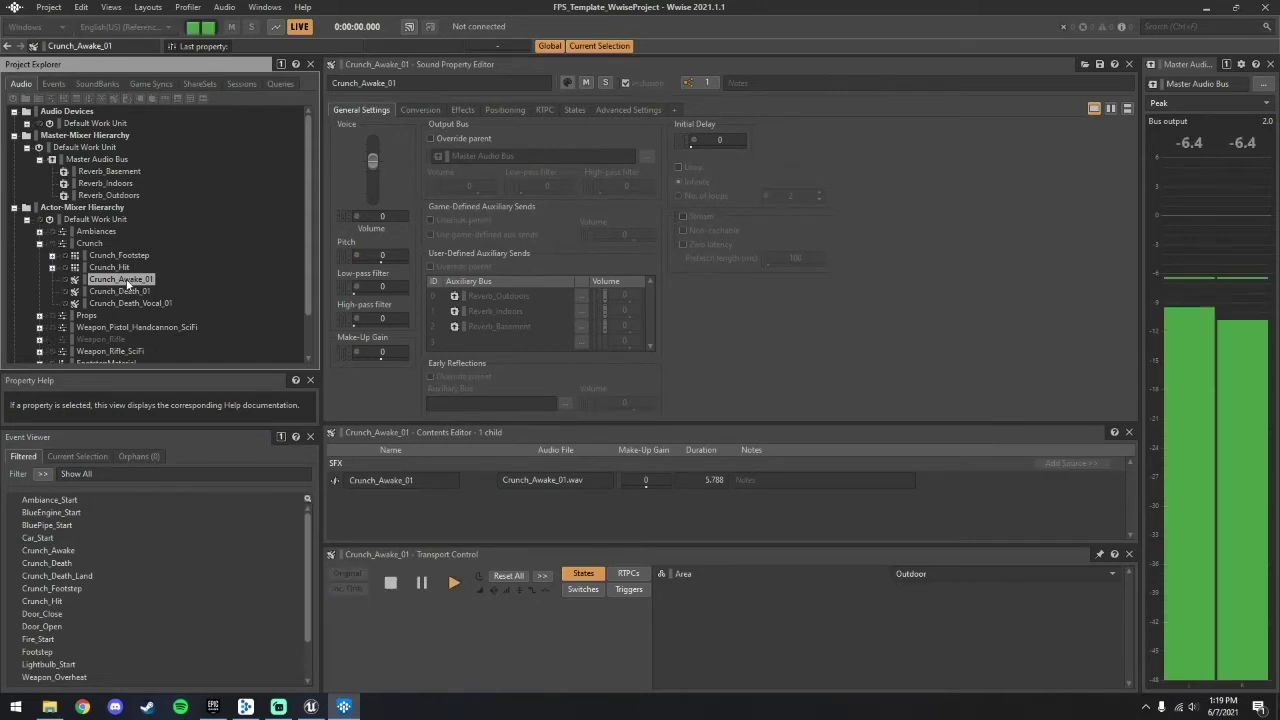
pyautogui.click(129, 291)
pyautogui.press('space')
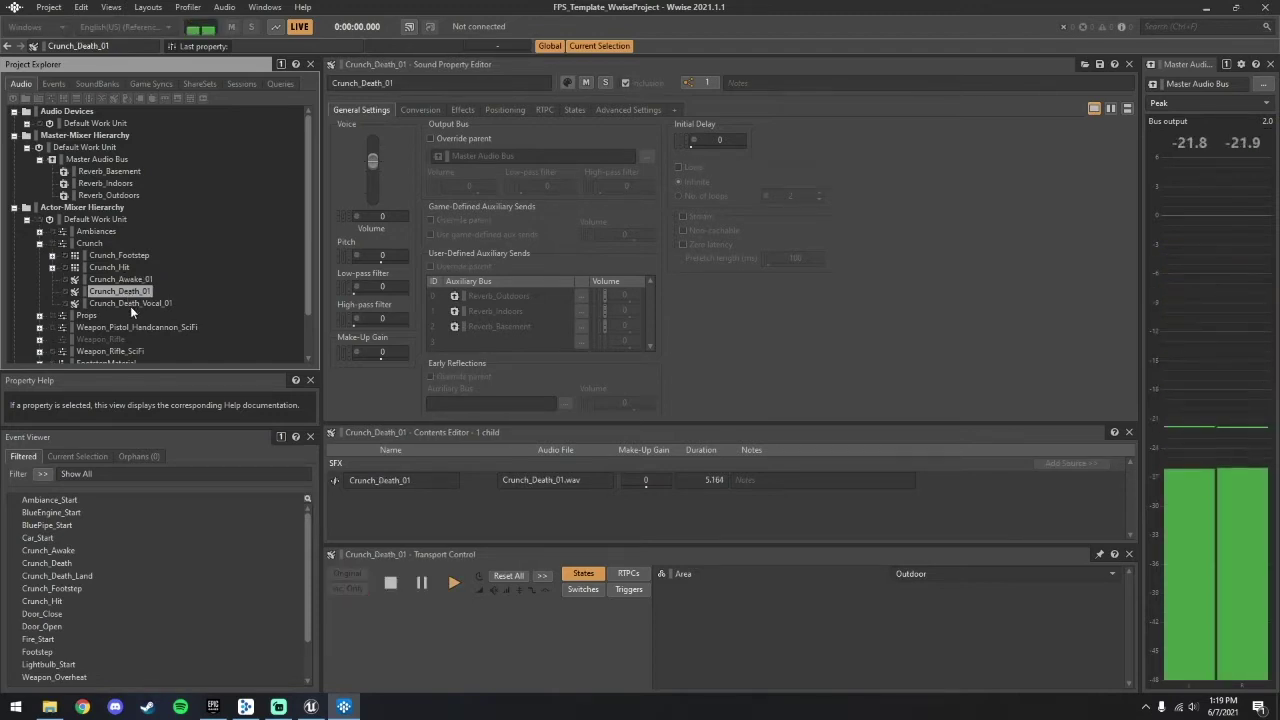
pyautogui.click(130, 302)
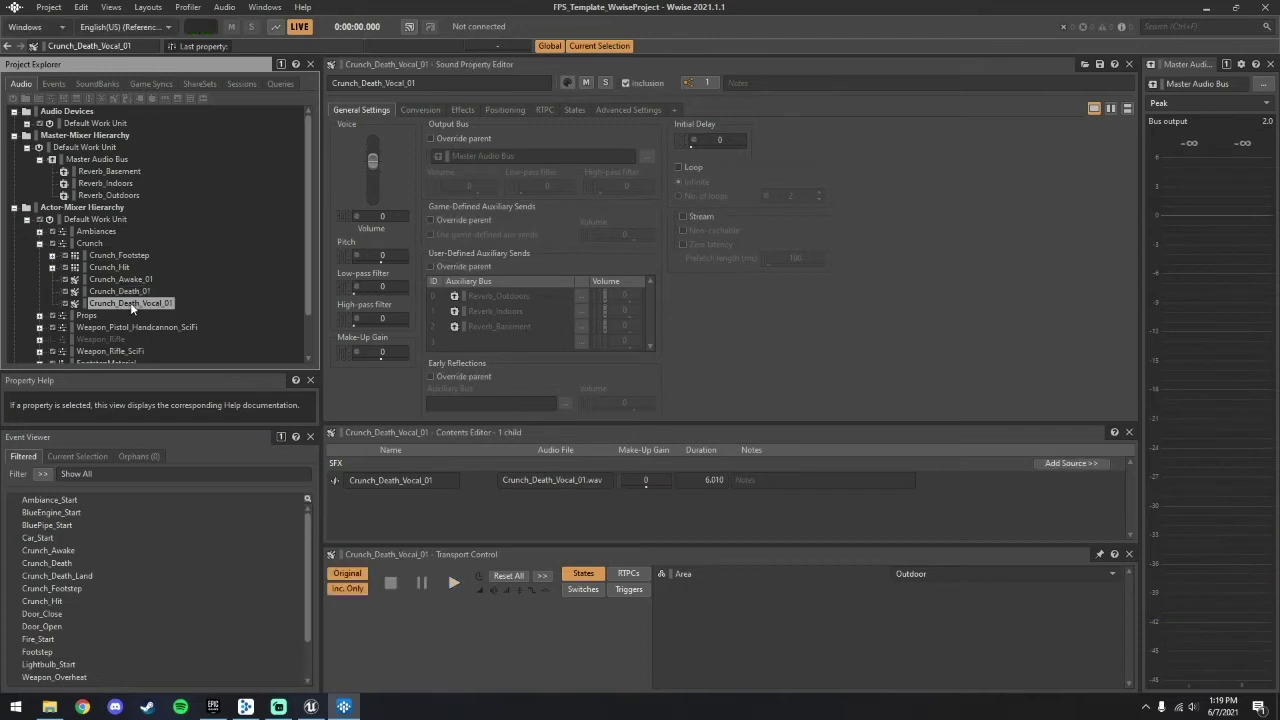
pyautogui.press('space')
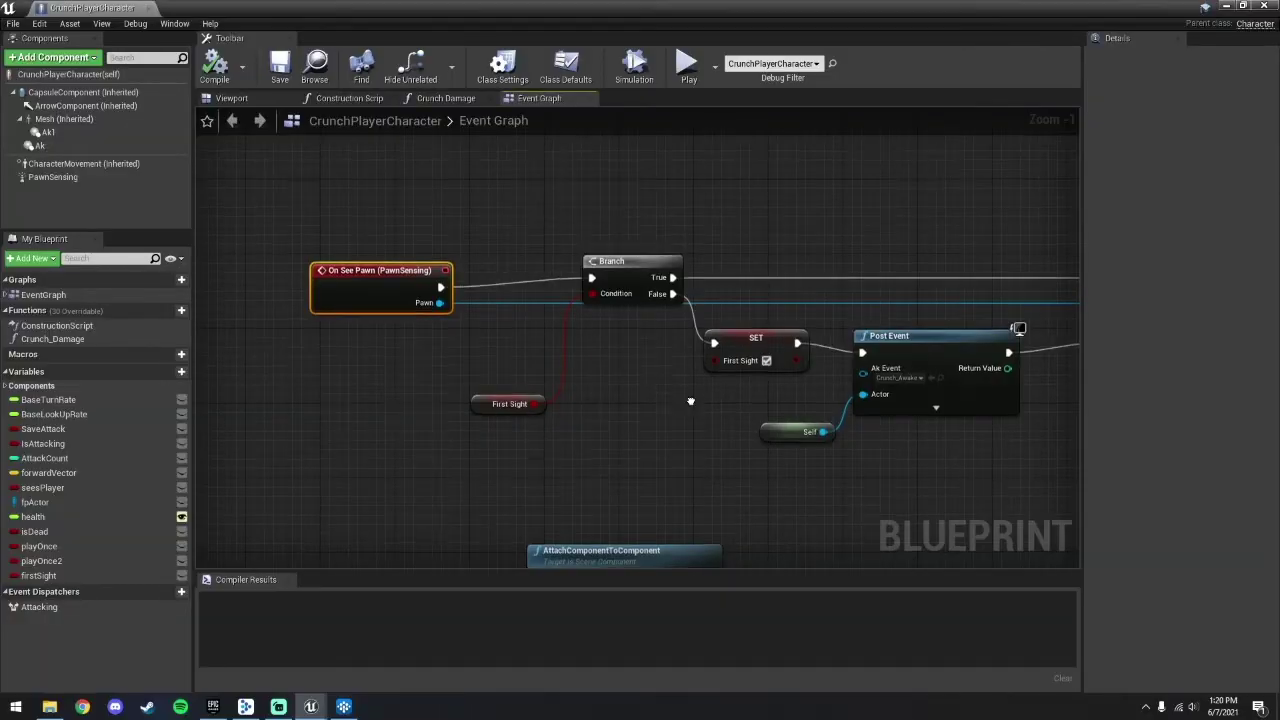
# Follow the Crunch Event Graph to the death Post Event and browse to its Death_A animation
pyautogui.moveTo(690, 406); pyautogui.dragTo(645, 396, button='right')
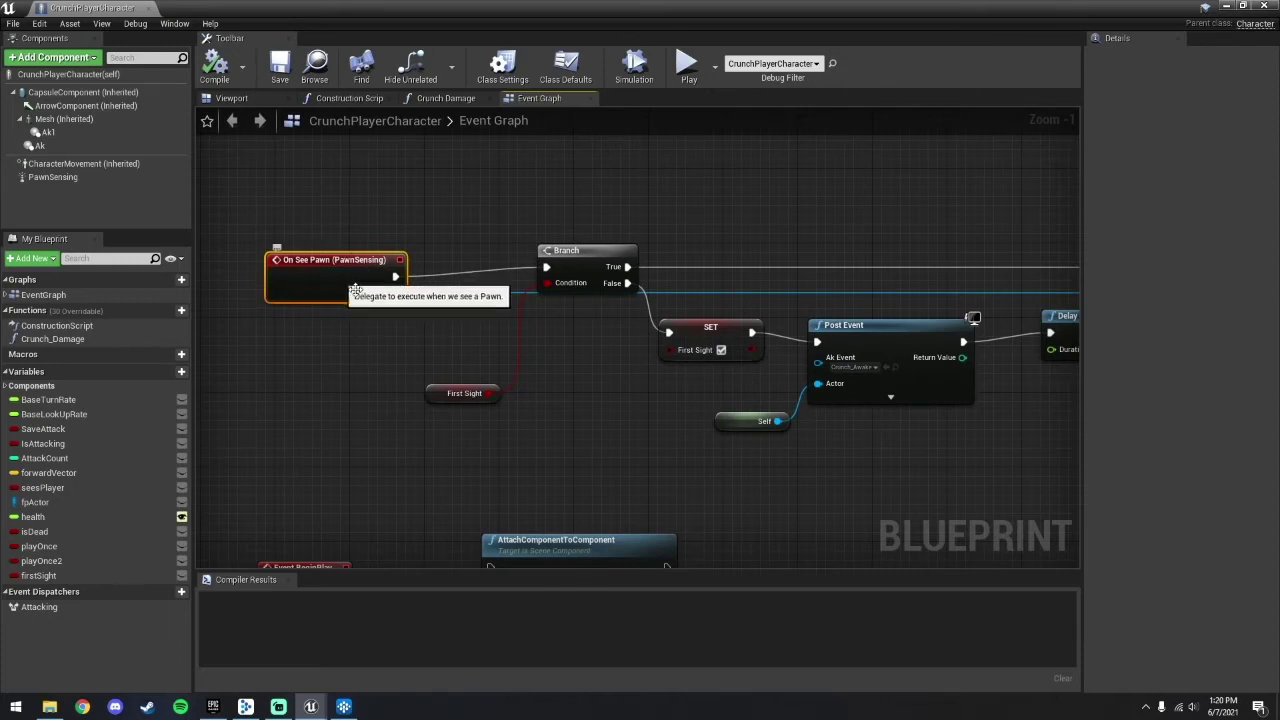
pyautogui.moveTo(390, 304); pyautogui.dragTo(299, 306, button='right')
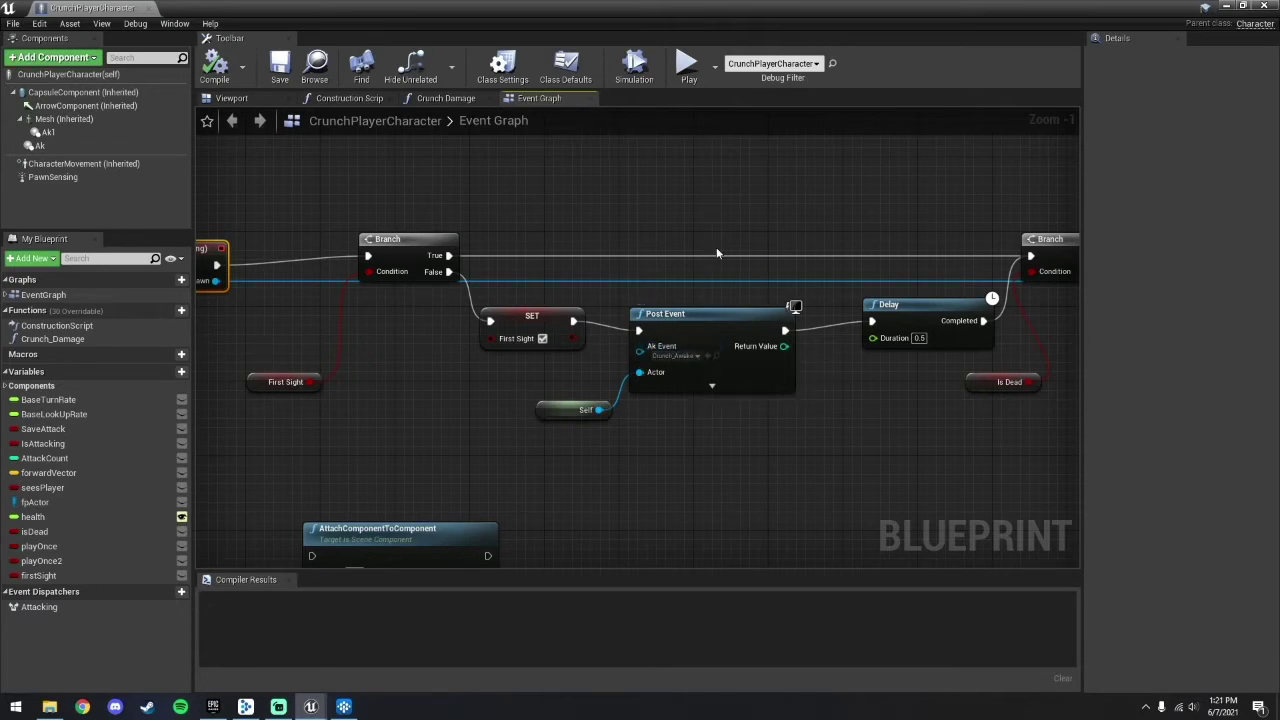
pyautogui.scroll(-3, 748, 240)
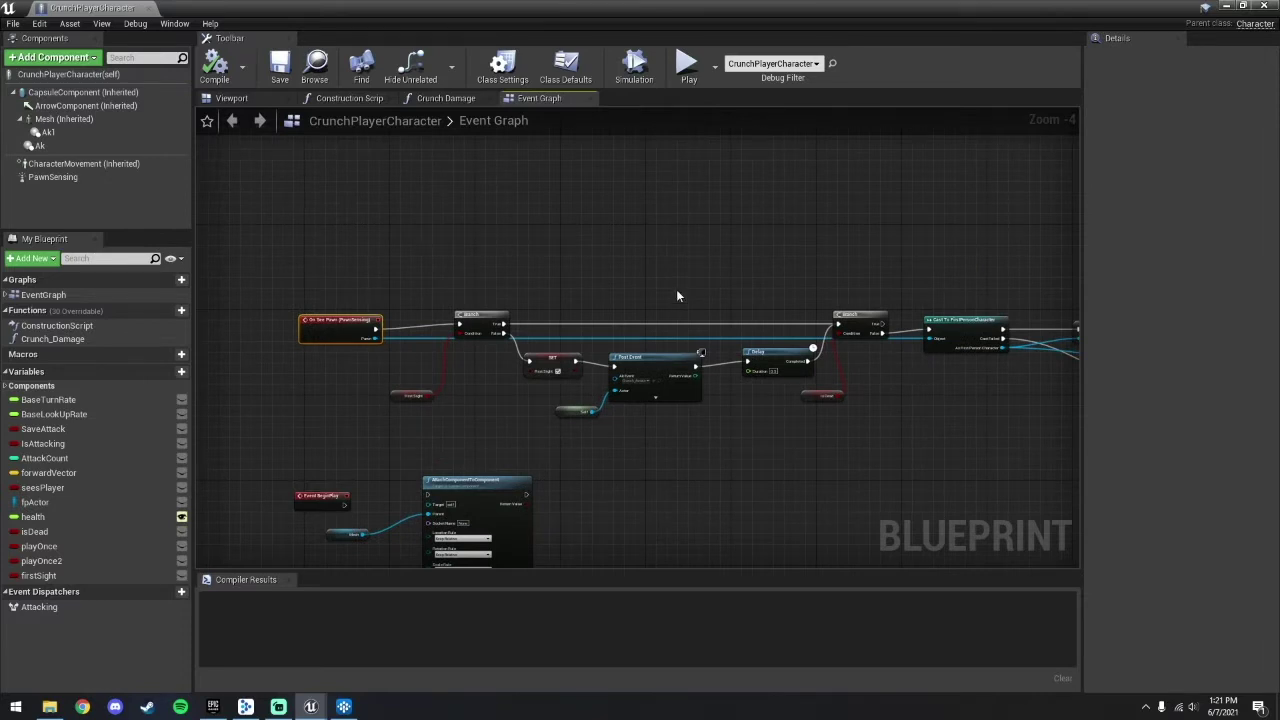
pyautogui.scroll(-2, 779, 242)
pyautogui.moveTo(779, 242); pyautogui.dragTo(363, 470, button='right')
pyautogui.scroll(5, 568, 452)
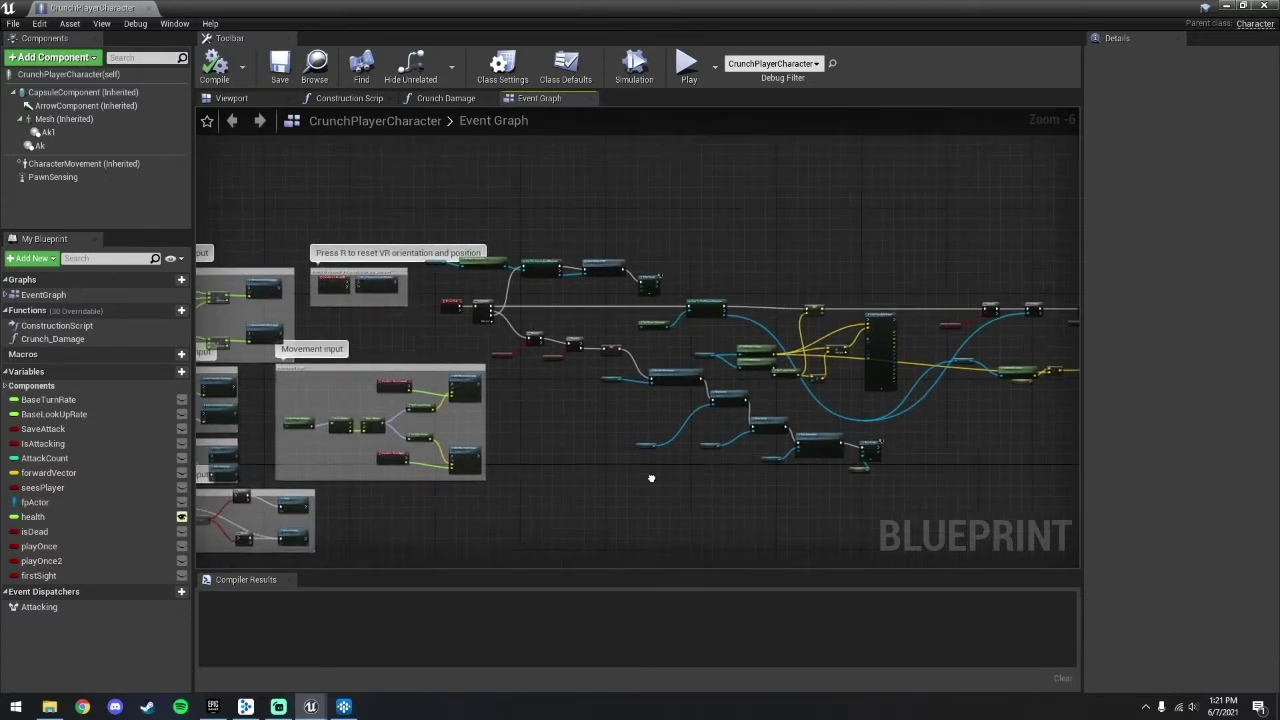
pyautogui.moveTo(669, 430); pyautogui.dragTo(394, 321, button='right')
pyautogui.moveTo(486, 347); pyautogui.dragTo(281, 326, button='right')
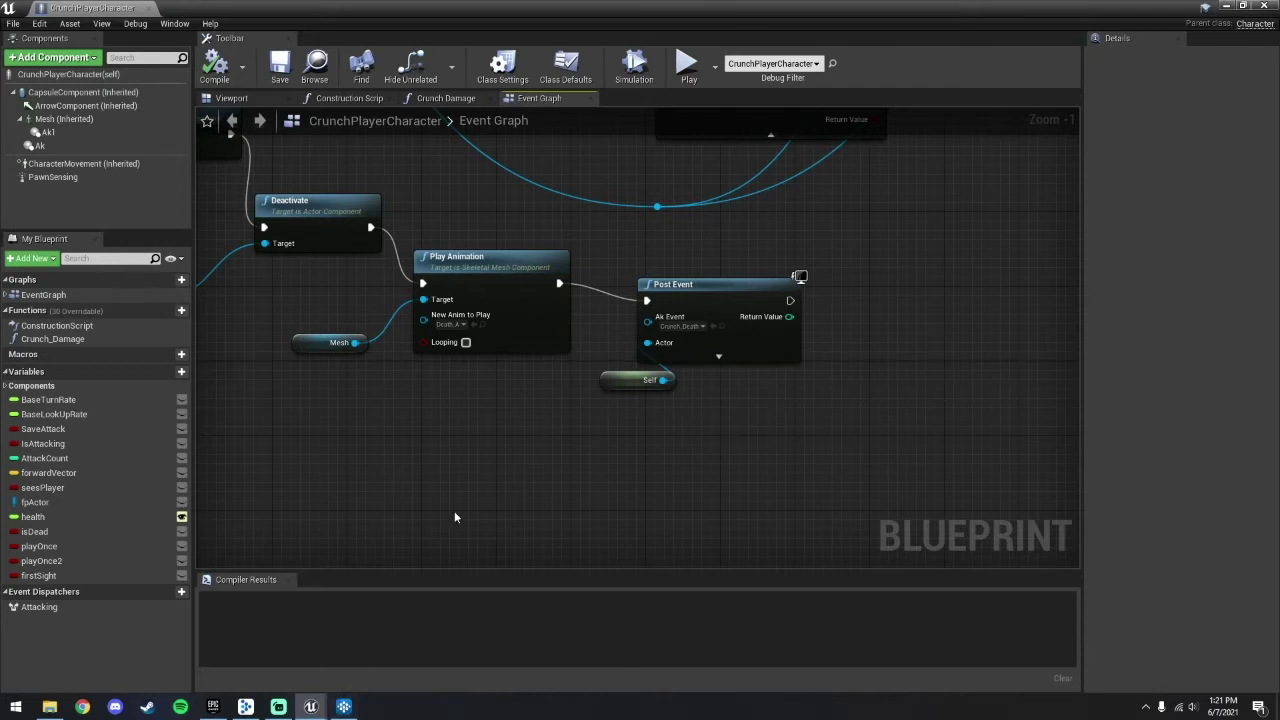
pyautogui.click(484, 326)
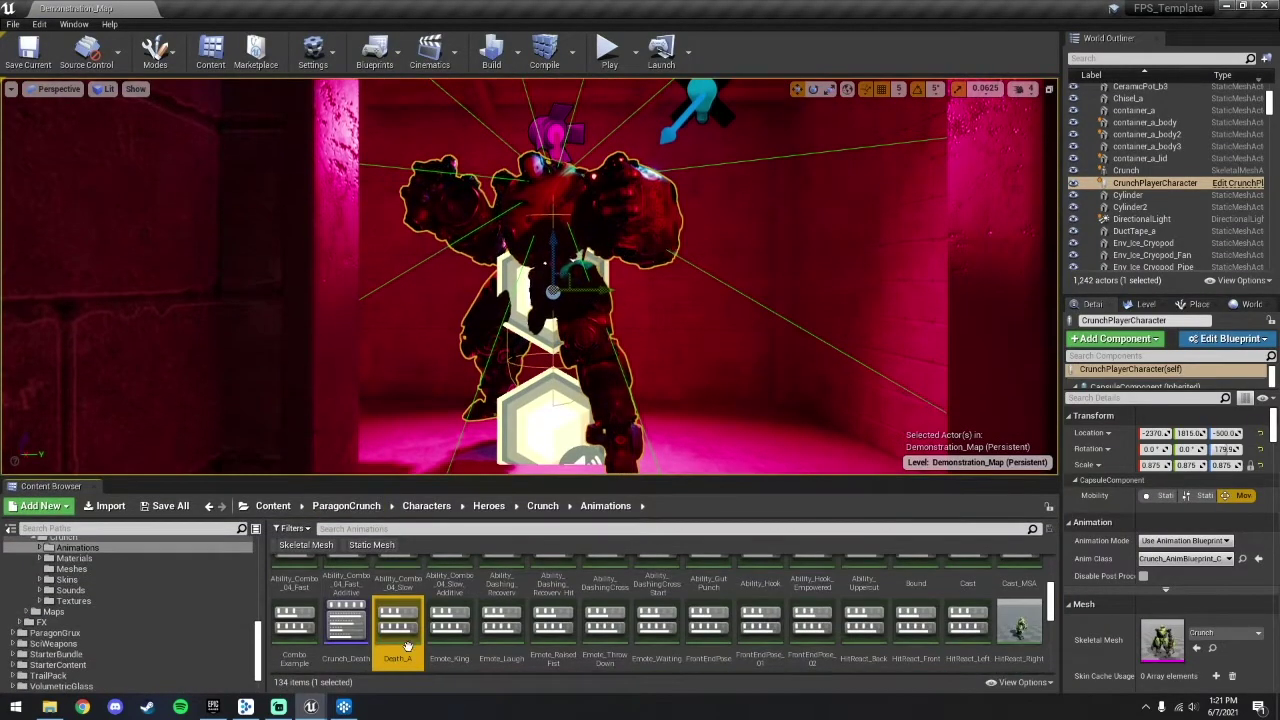
# Open Death_A and inspect its Crunch_Death_Land AkEvent notify on the Sound track
pyautogui.doubleClick(401, 638)
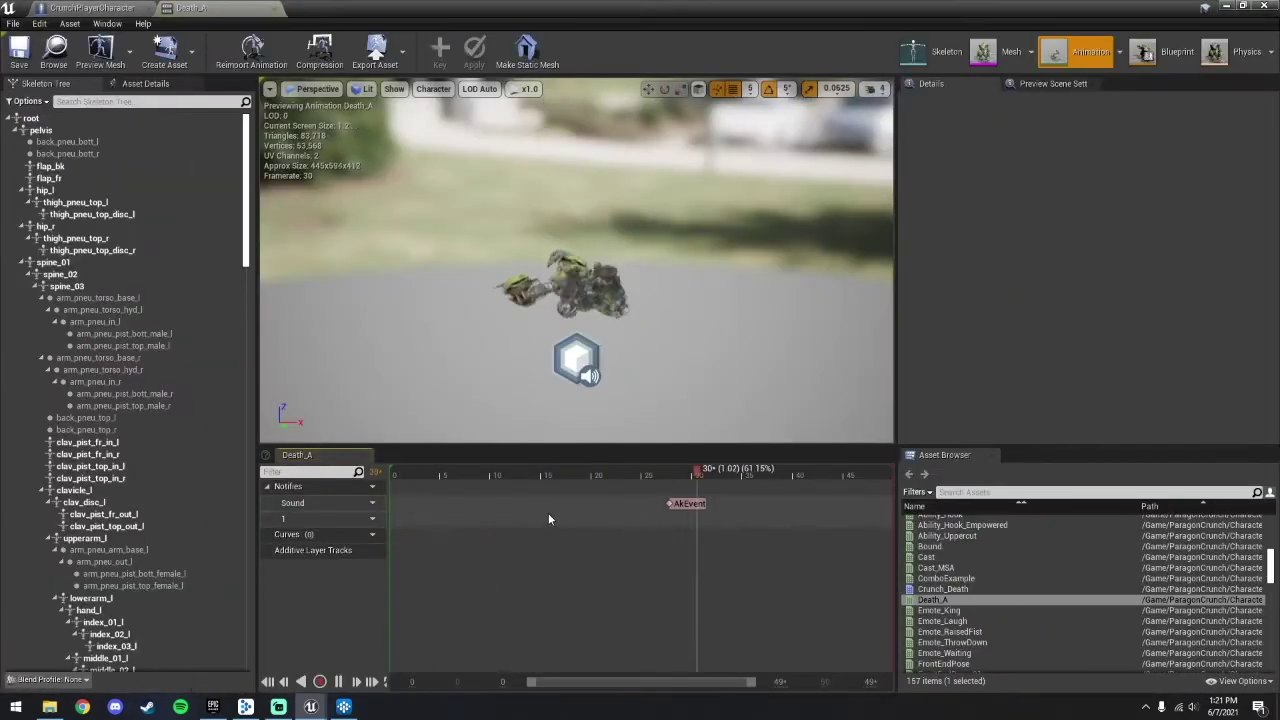
pyautogui.click(690, 503)
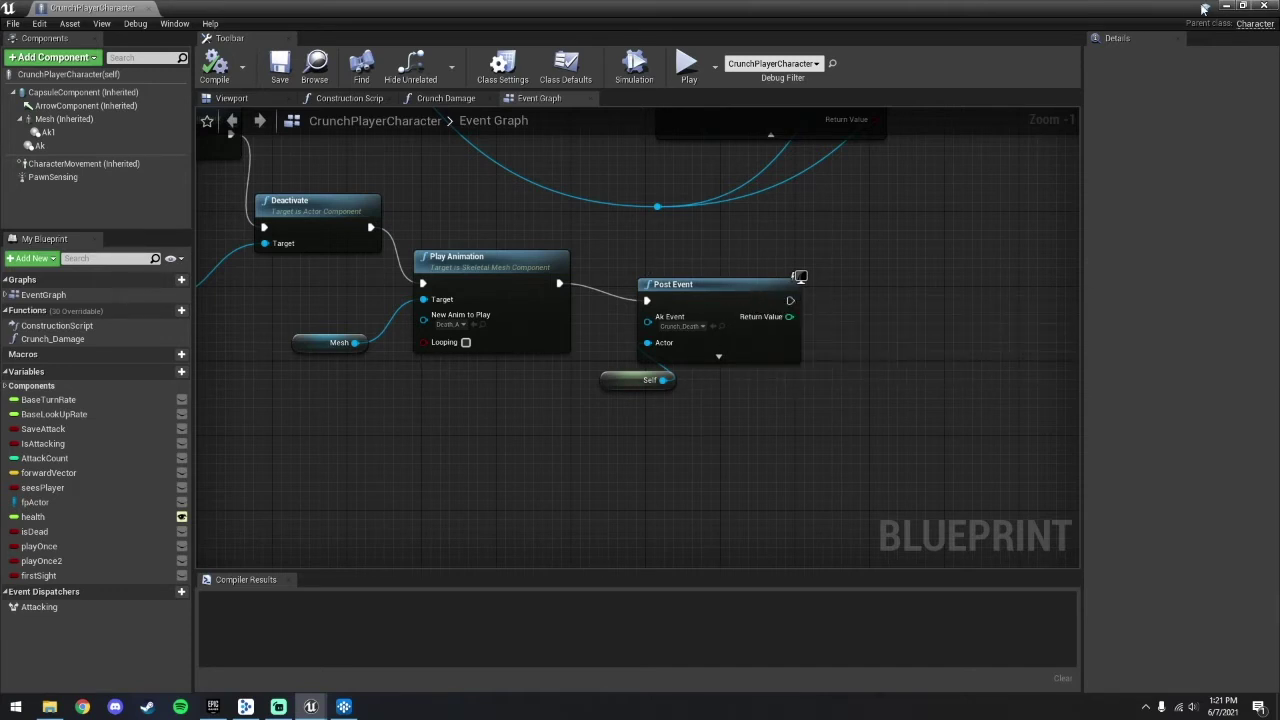
# Open the Crunch actor-mixer's custom attenuation and view its low-pass curve up to 1500
pyautogui.click(343, 706)
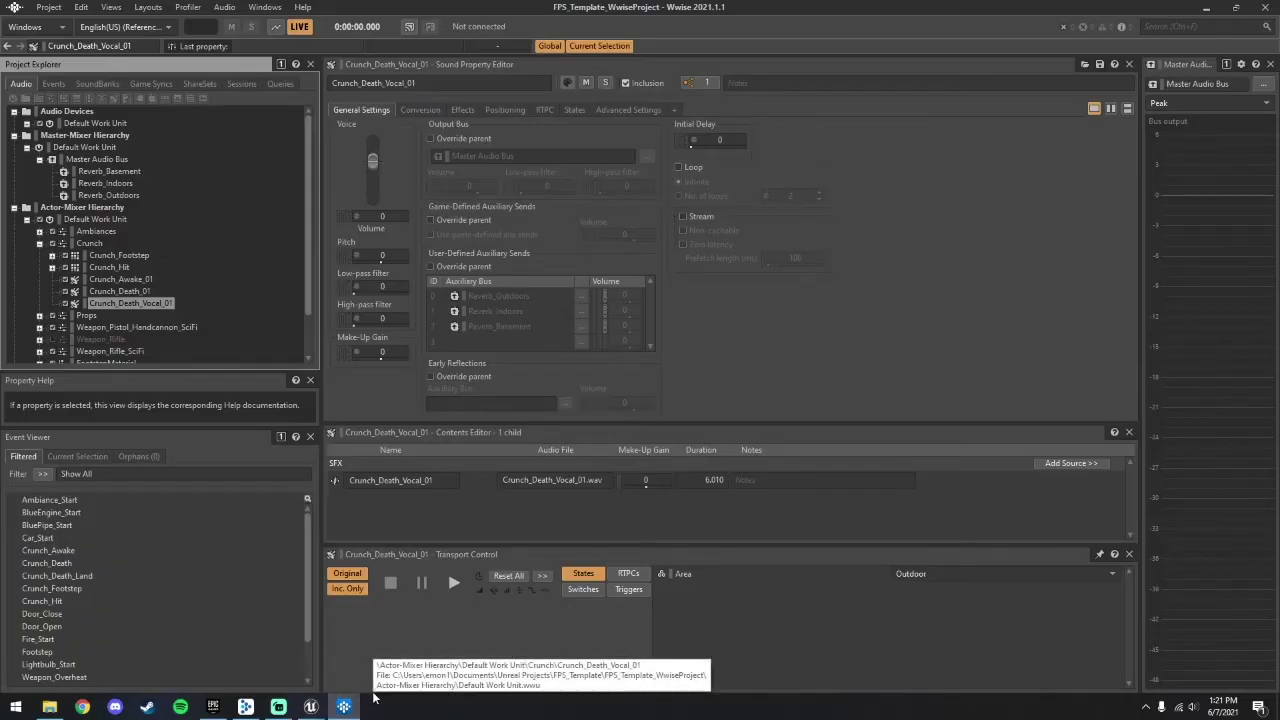
pyautogui.click(90, 243)
pyautogui.click(505, 110)
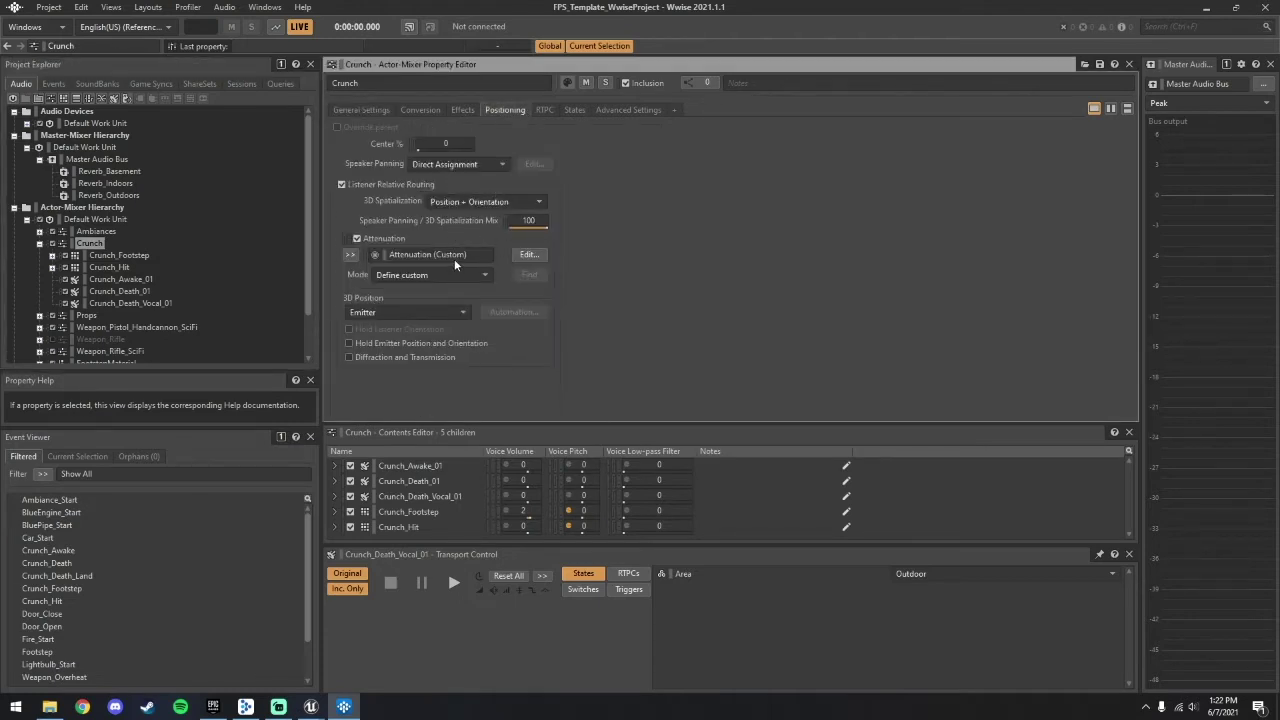
pyautogui.click(525, 255)
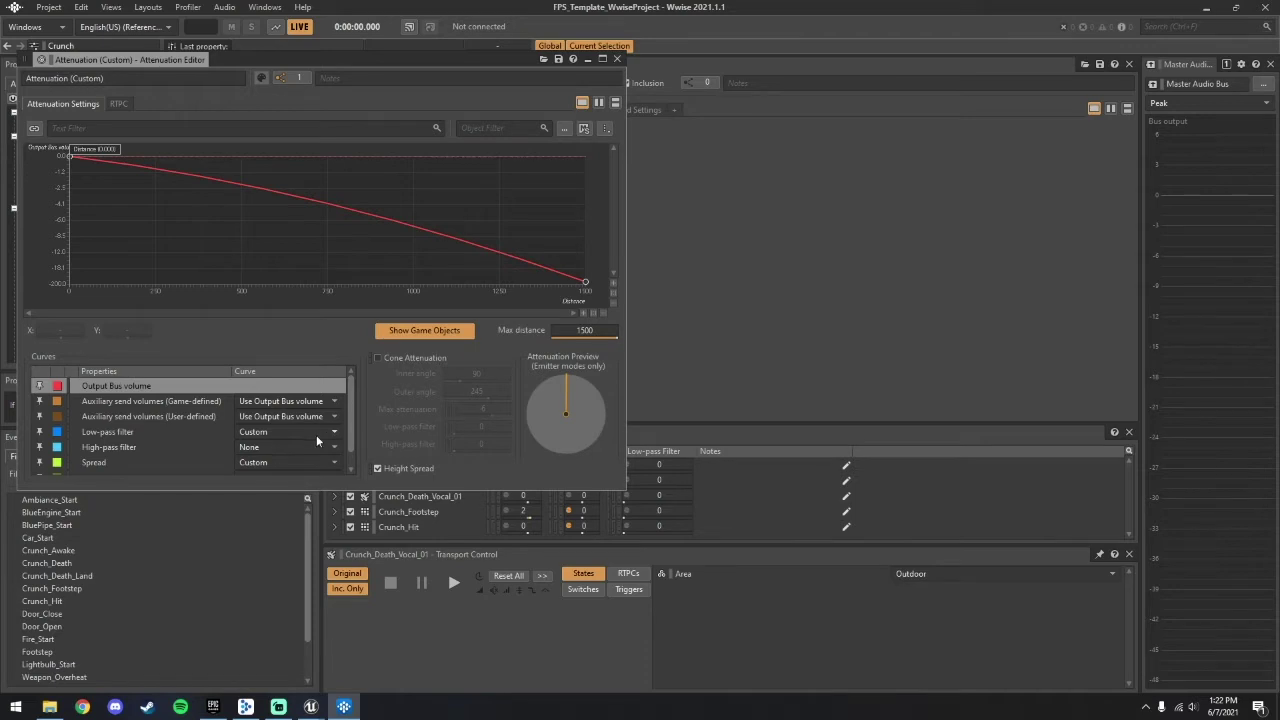
pyautogui.click(214, 437)
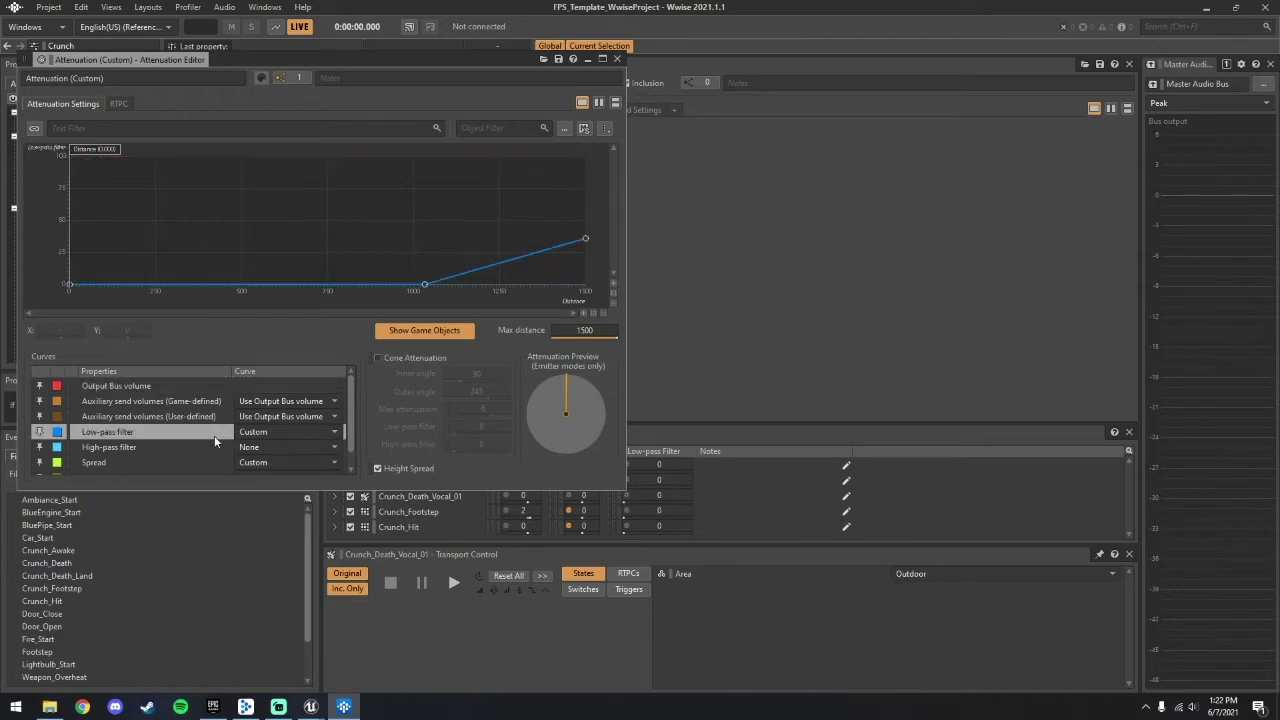
# Close the attenuation editor and return through the CrunchPlayerCharacter Blueprint to the Demonstration_Map level editor
pyautogui.click(621, 60)
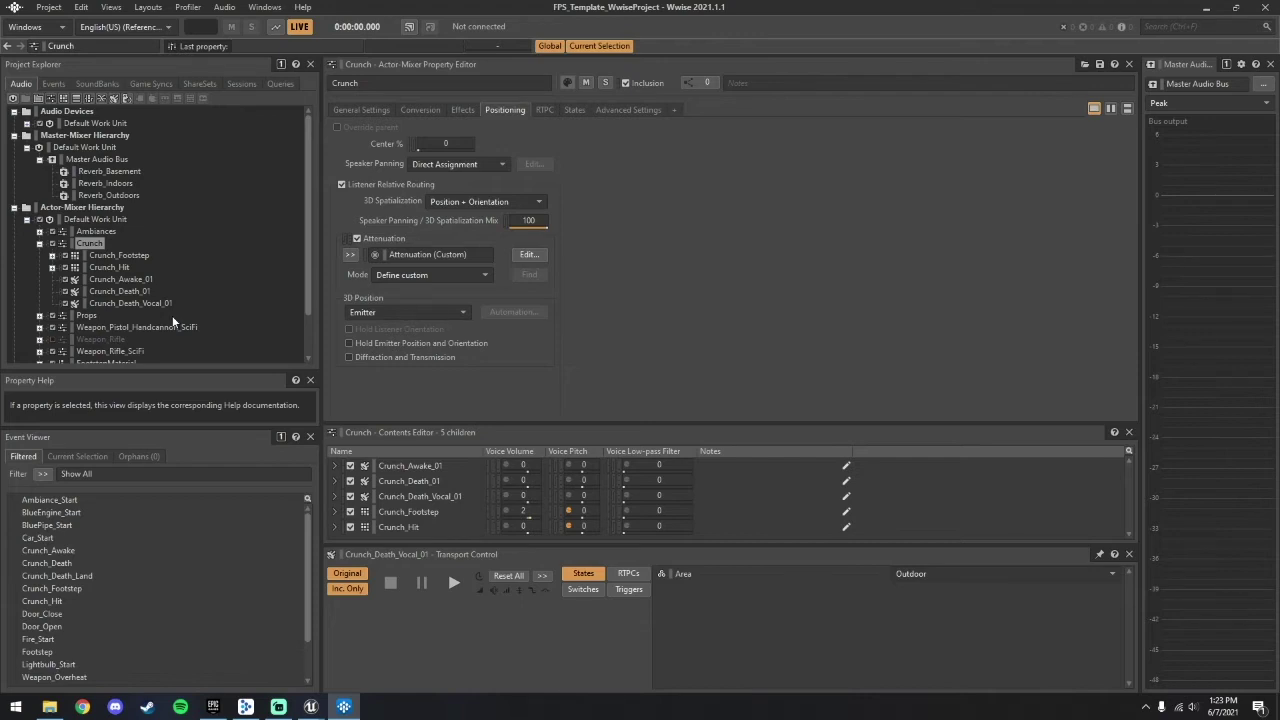
pyautogui.moveTo(311, 707)
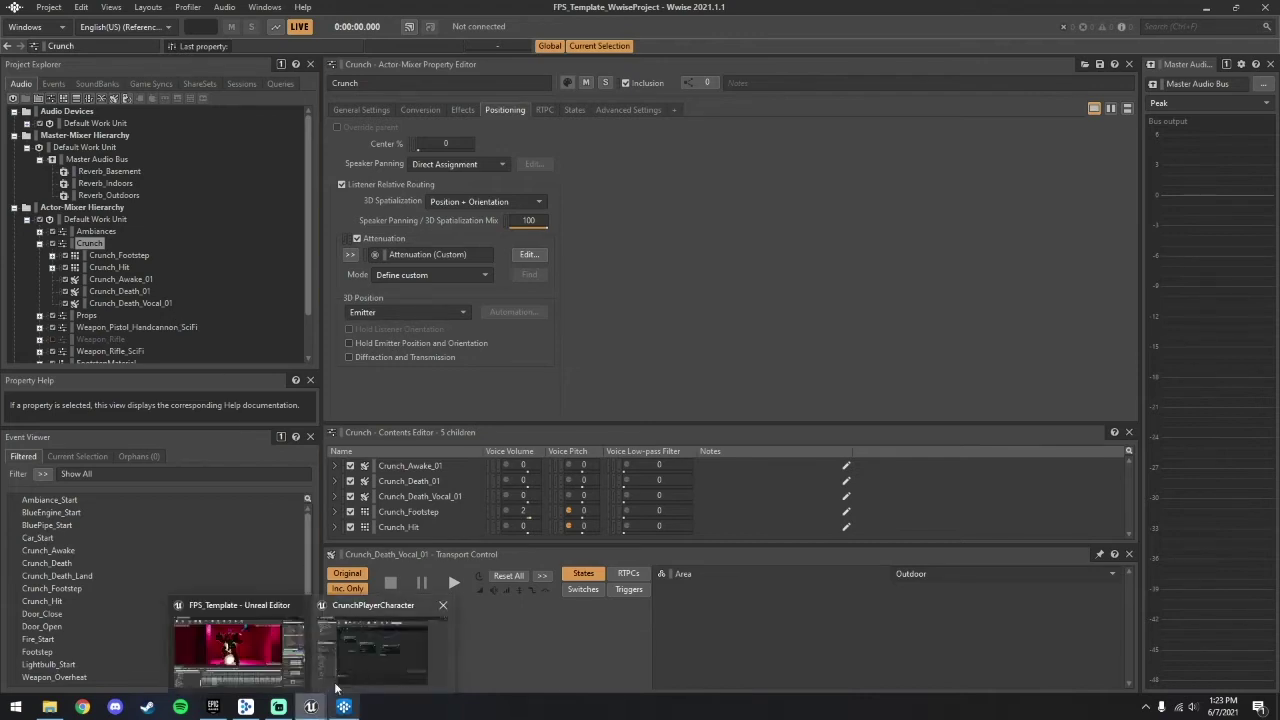
pyautogui.click(372, 648)
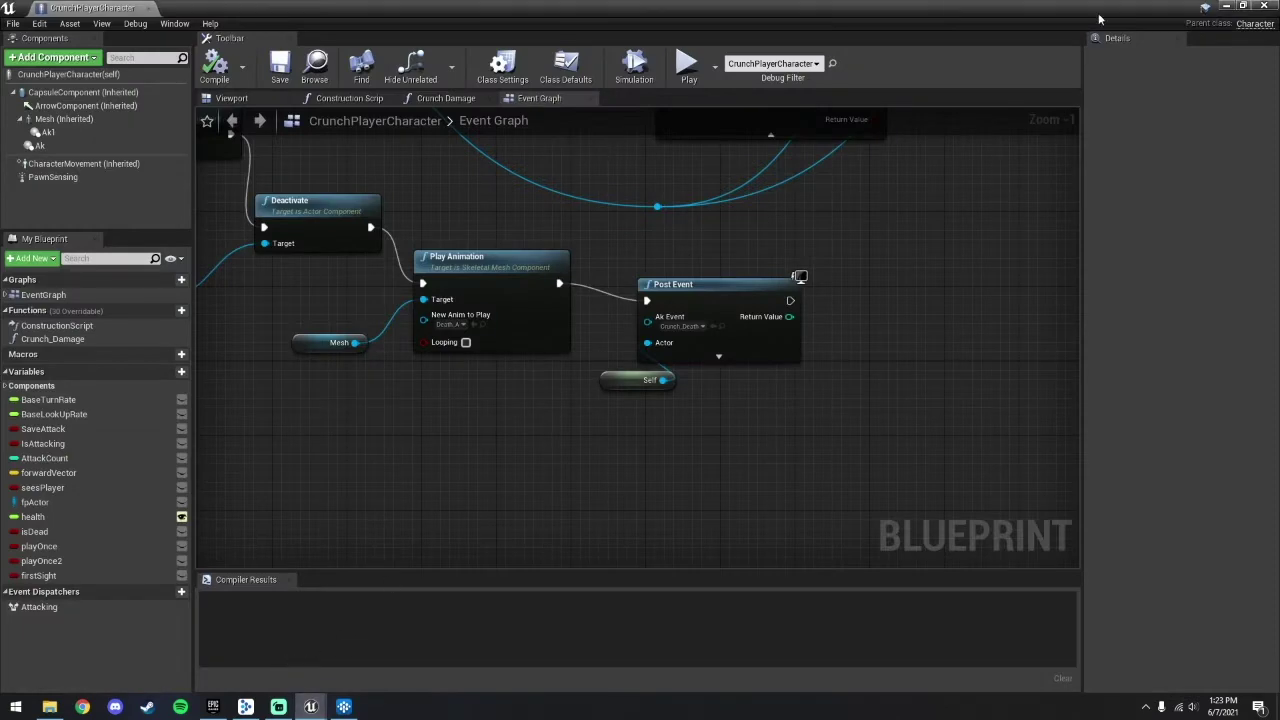
pyautogui.click(1224, 7)
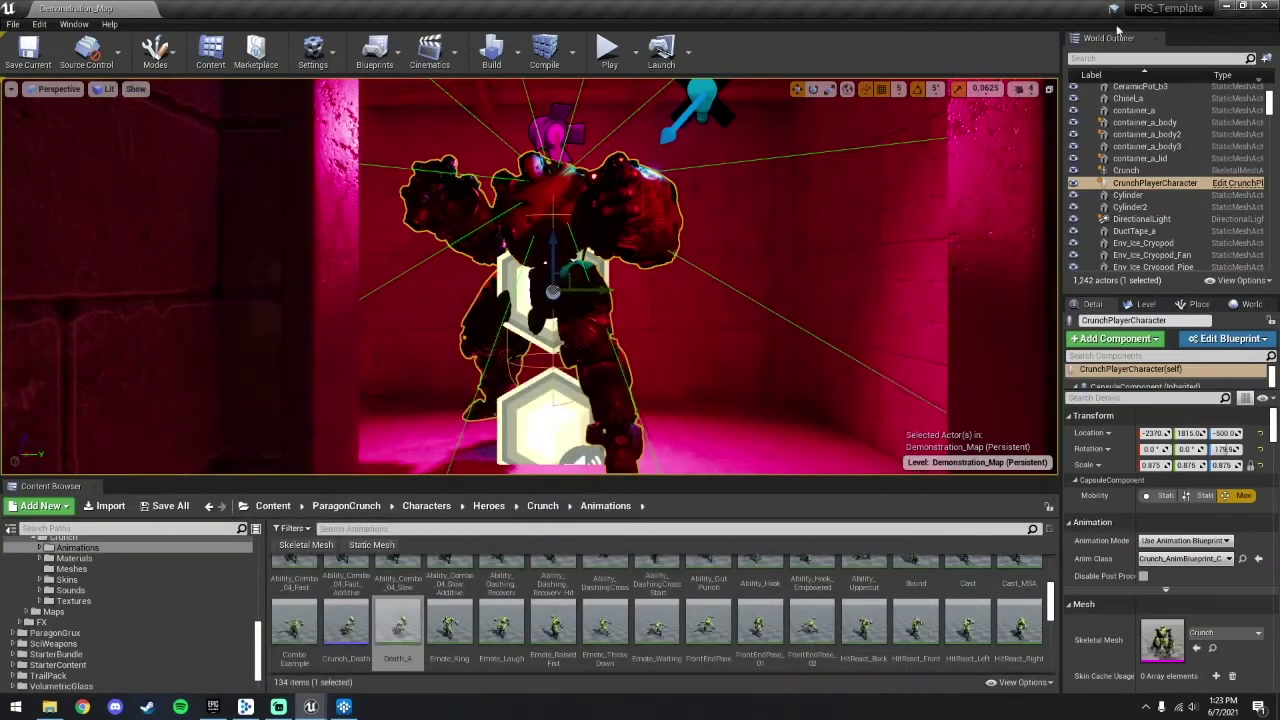
# Start Play-In-Editor and walk from the snow through the cabin door toward the stove
pyautogui.click(607, 45)
pyautogui.click(614, 253)
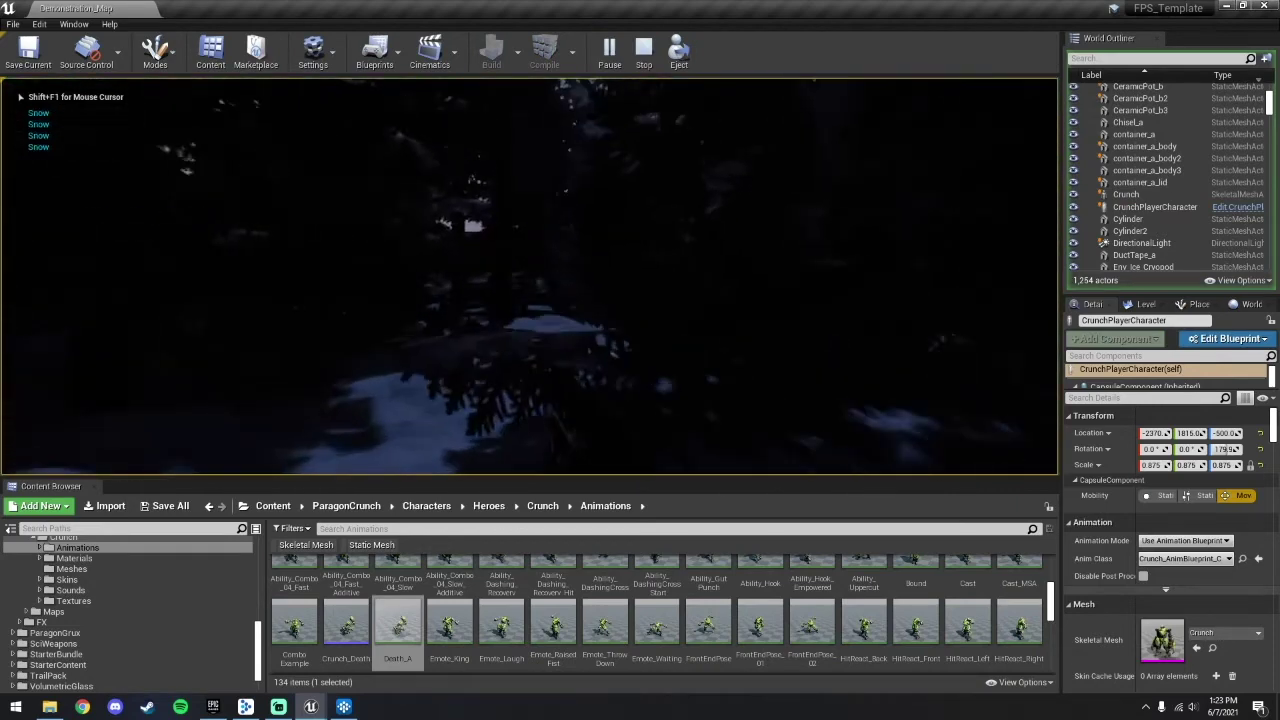
pyautogui.press('w')
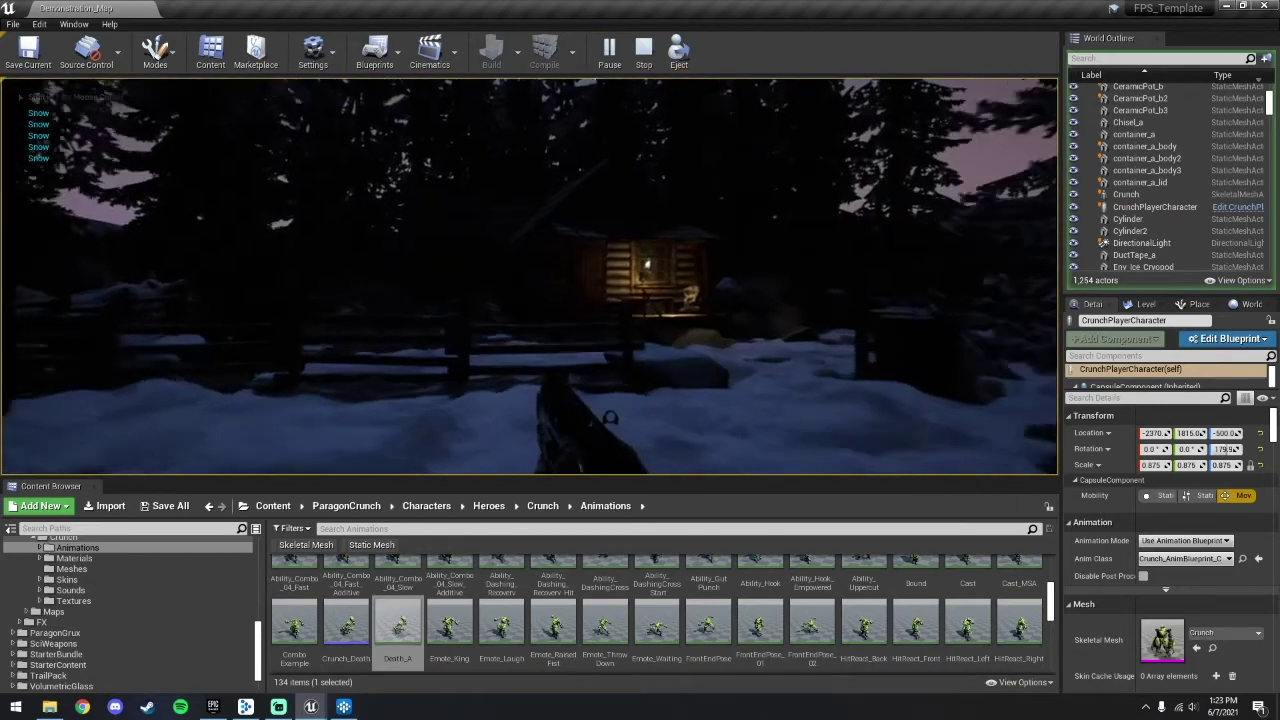
pyautogui.press('w')
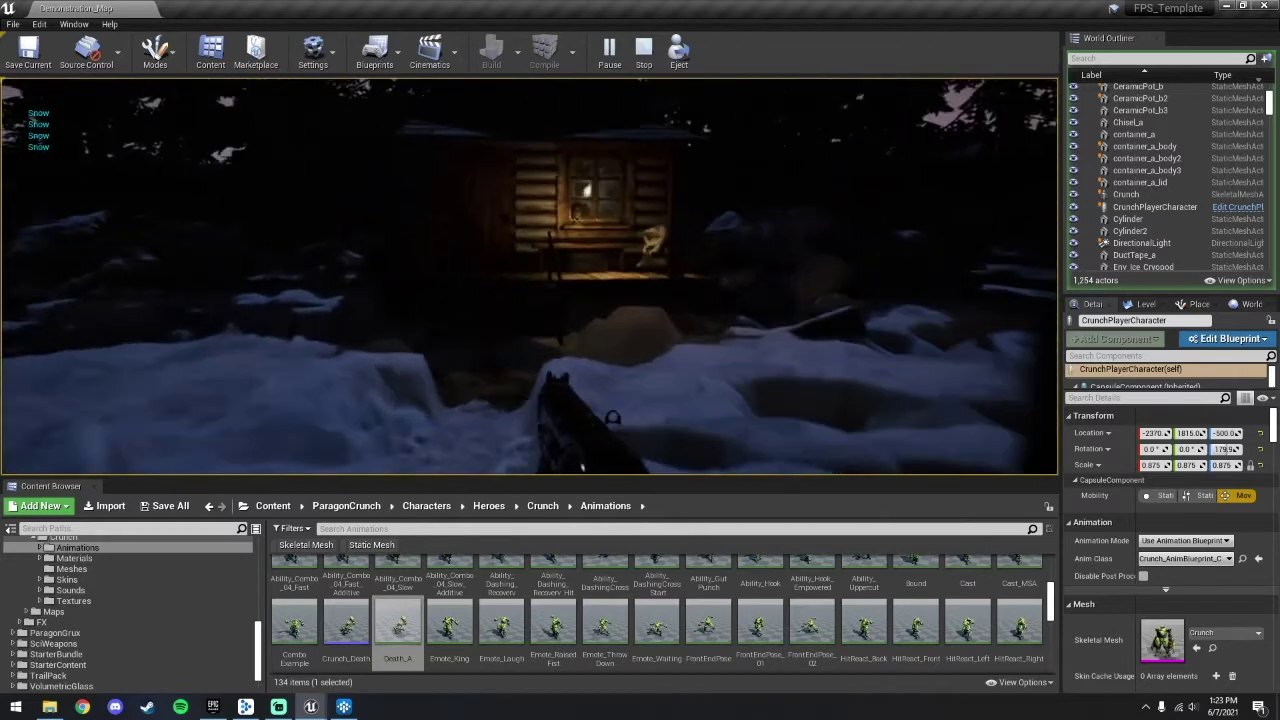
pyautogui.press('w')
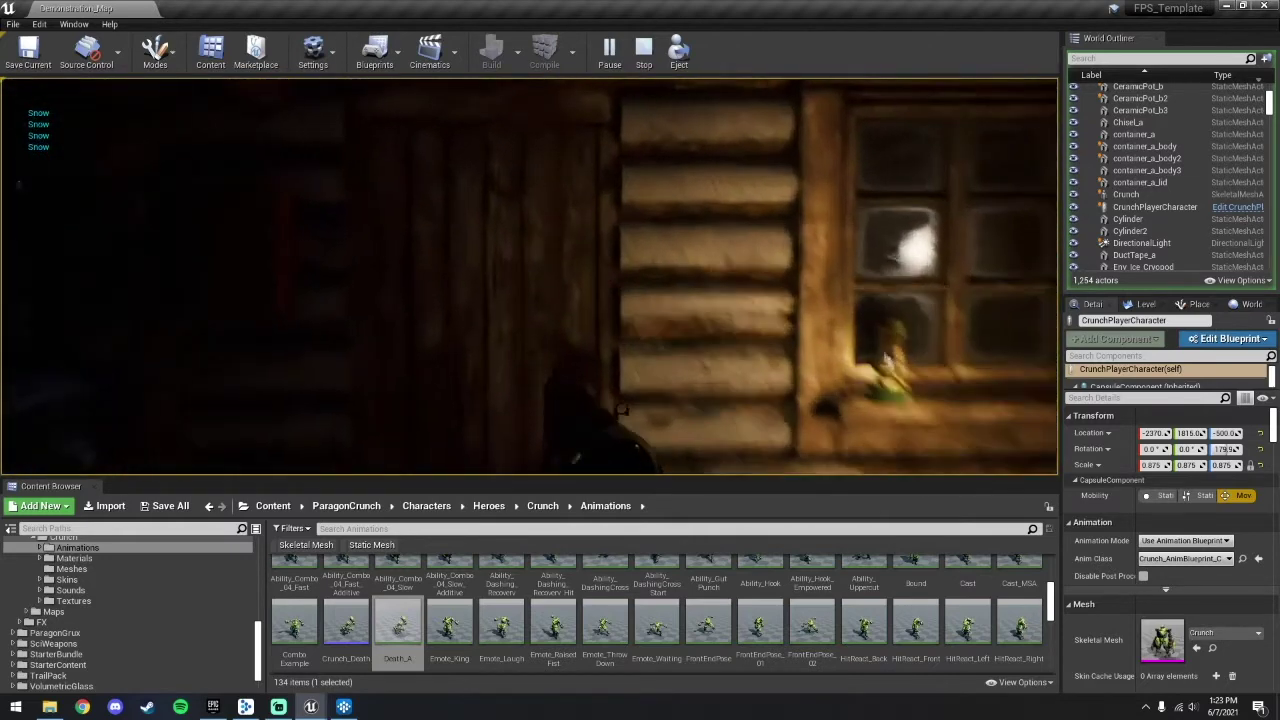
pyautogui.press('w')
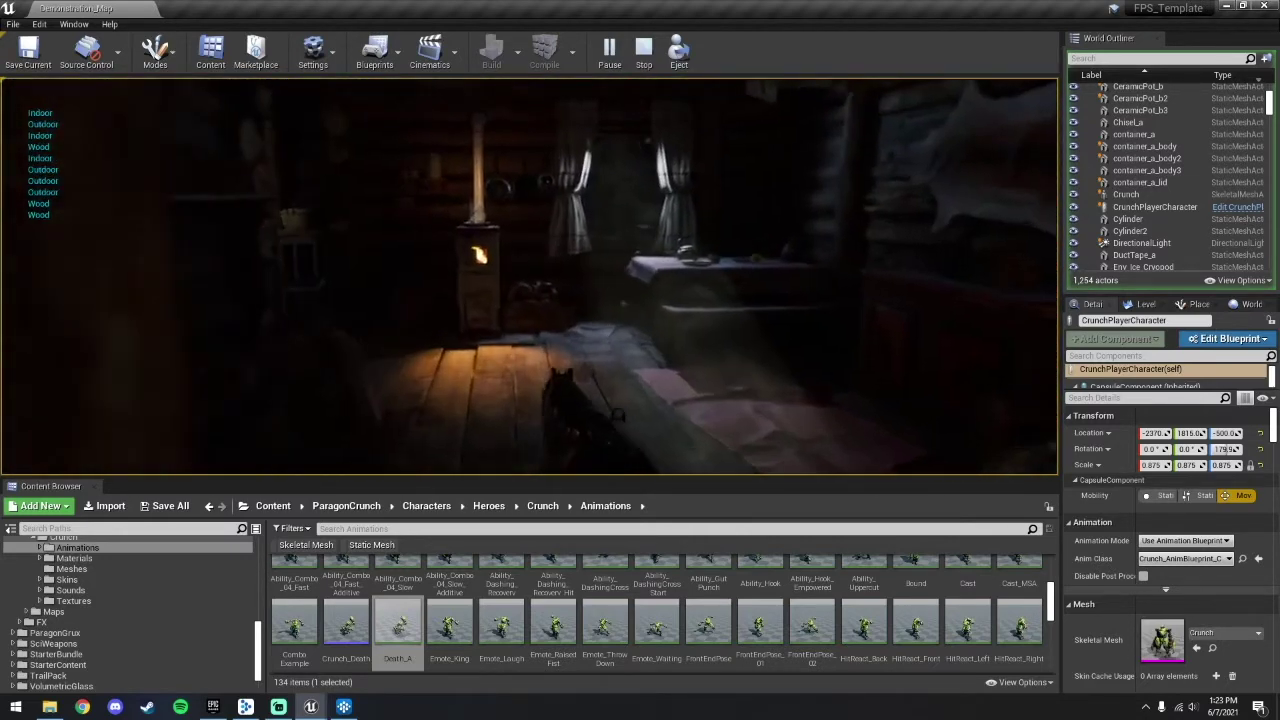
pyautogui.press('w')
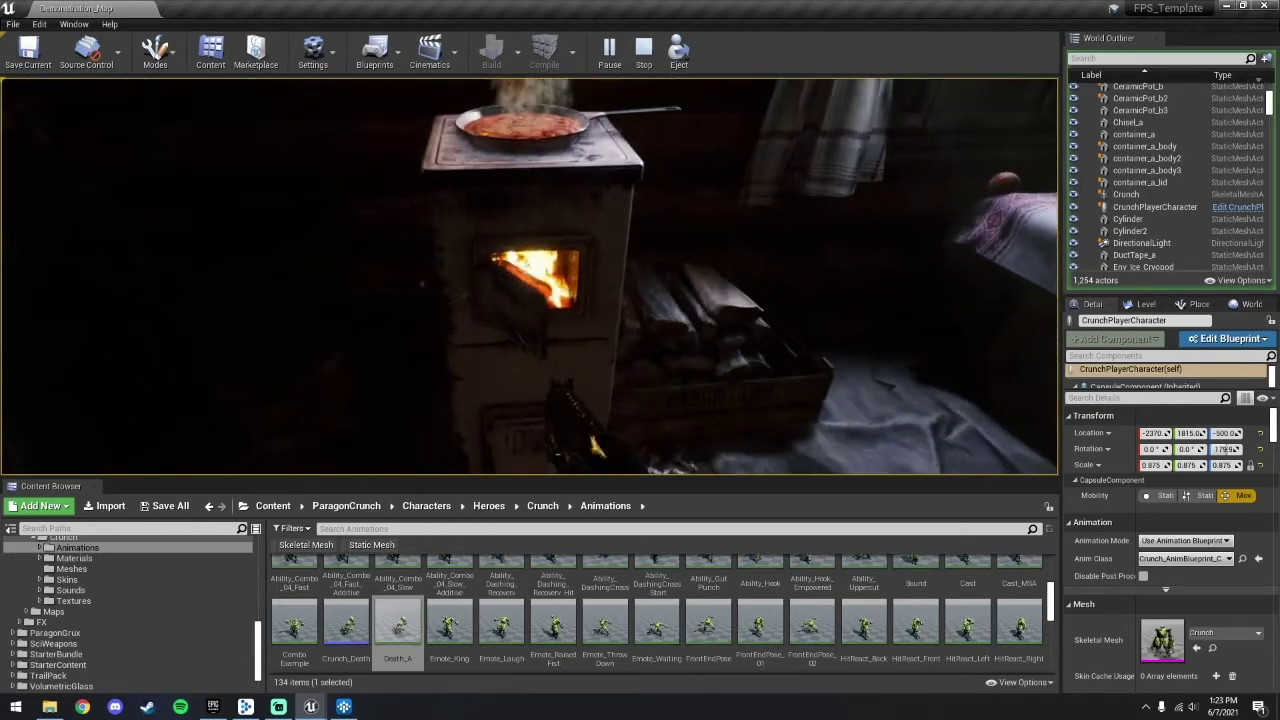
# Walk across the cabin carpet past the table back to the stove, then exit play with F8
pyautogui.press('s')
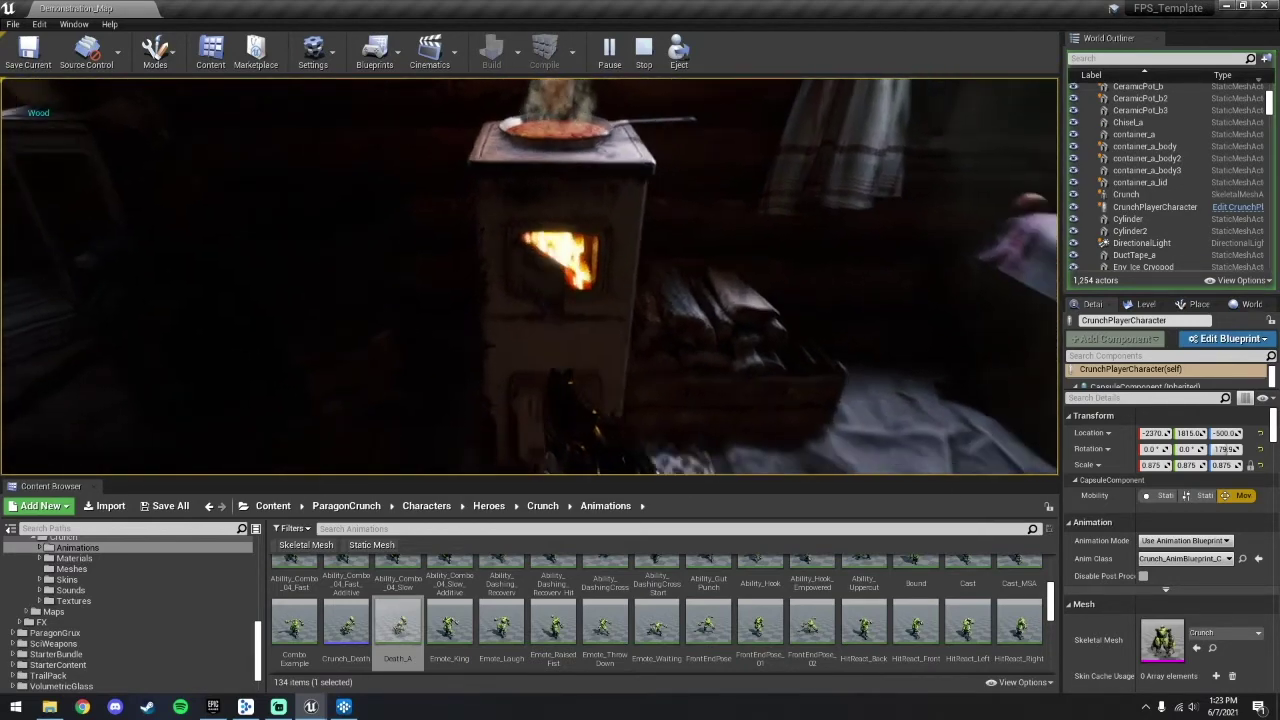
pyautogui.press('w')
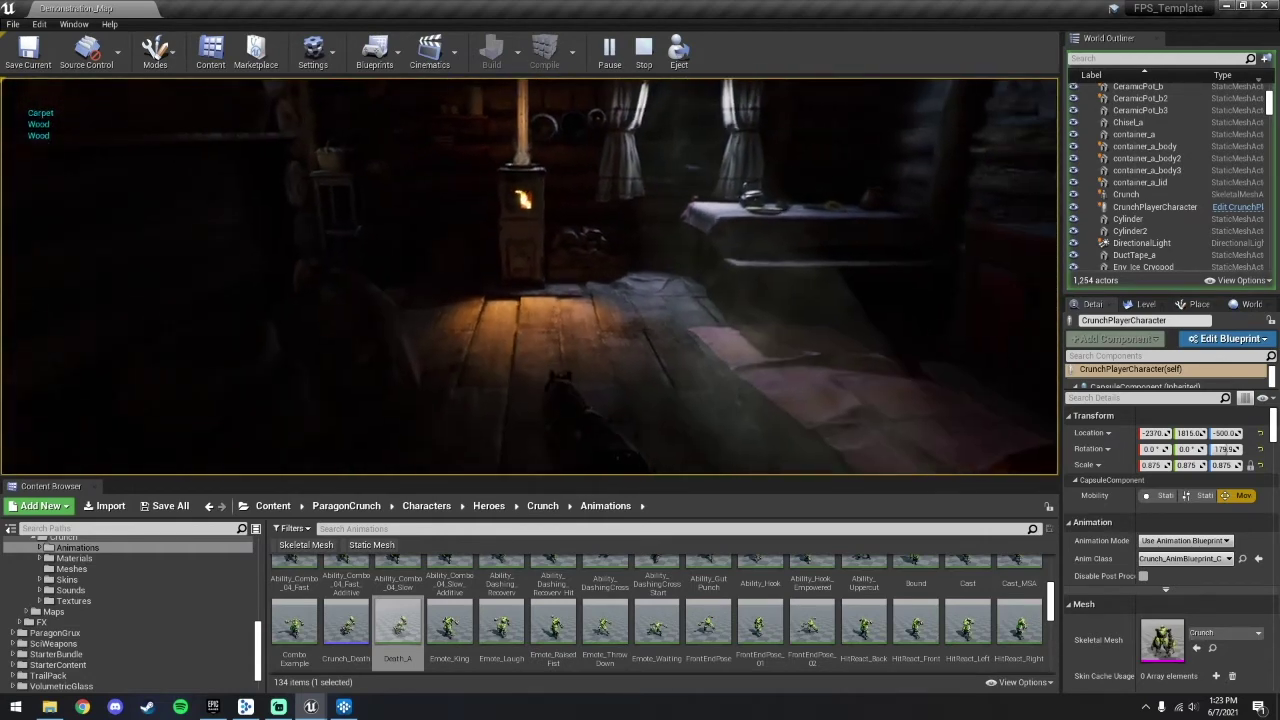
pyautogui.press('w')
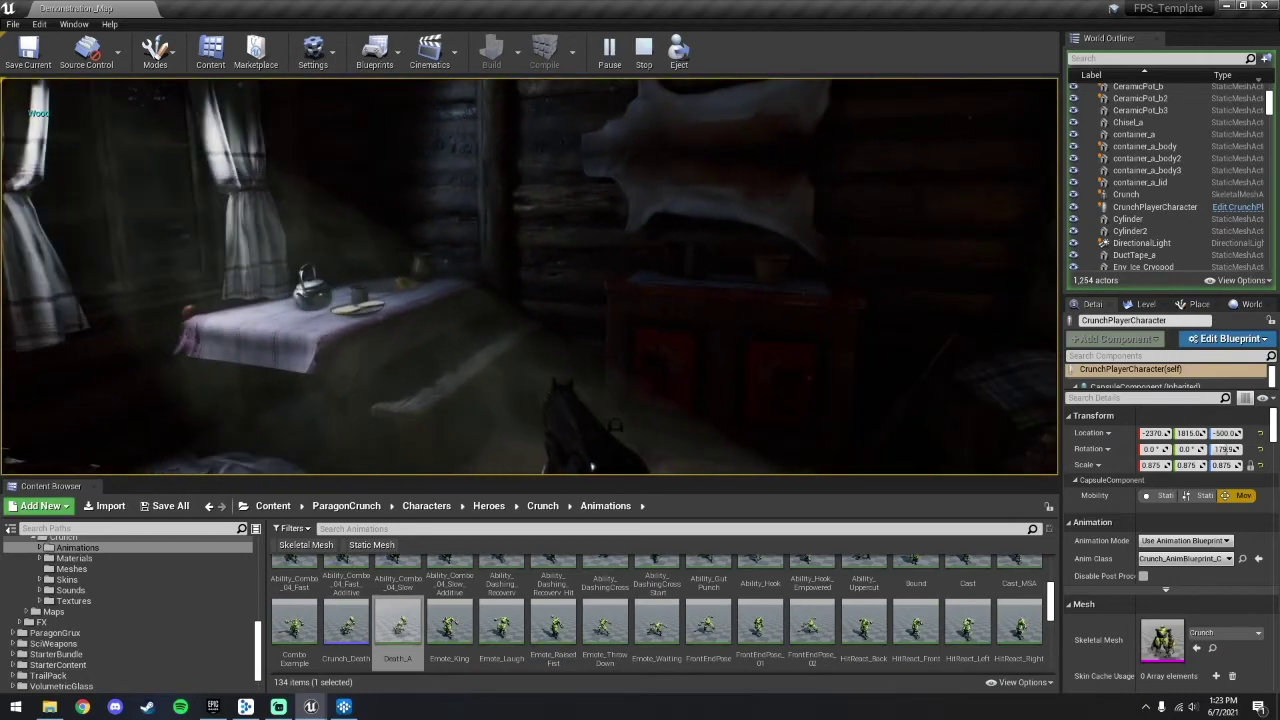
pyautogui.press('w')
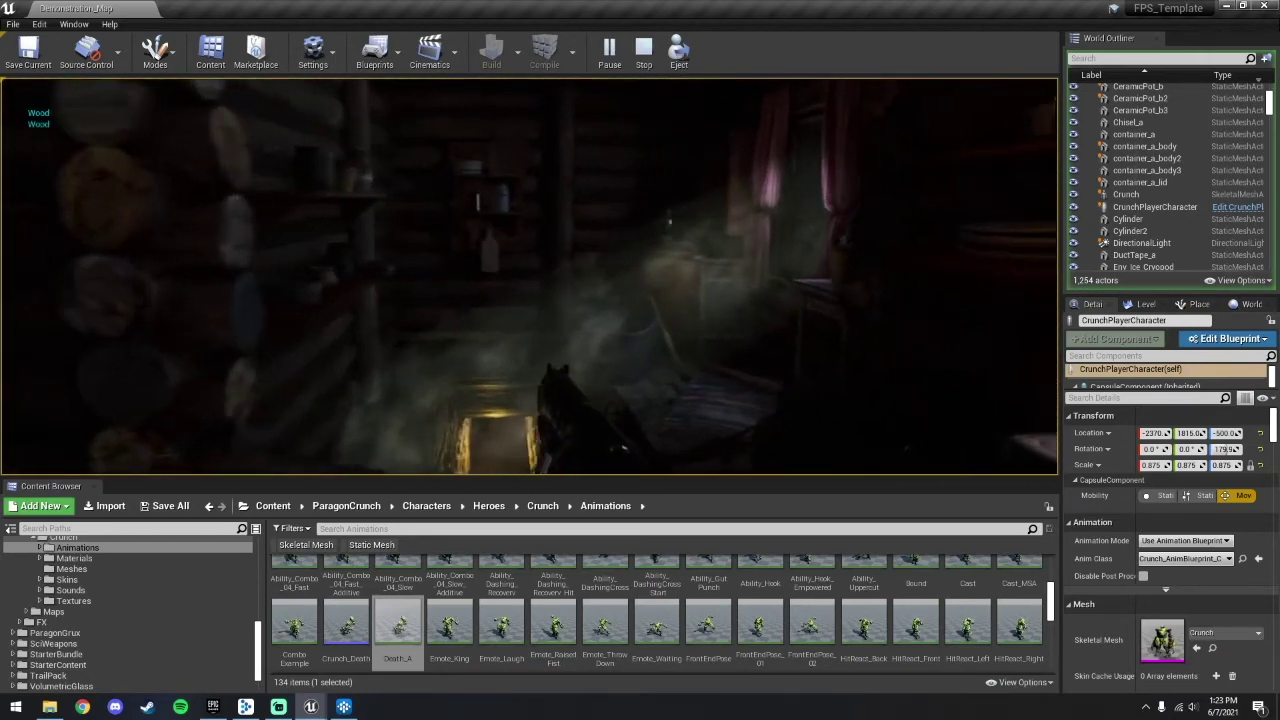
pyautogui.press('w')
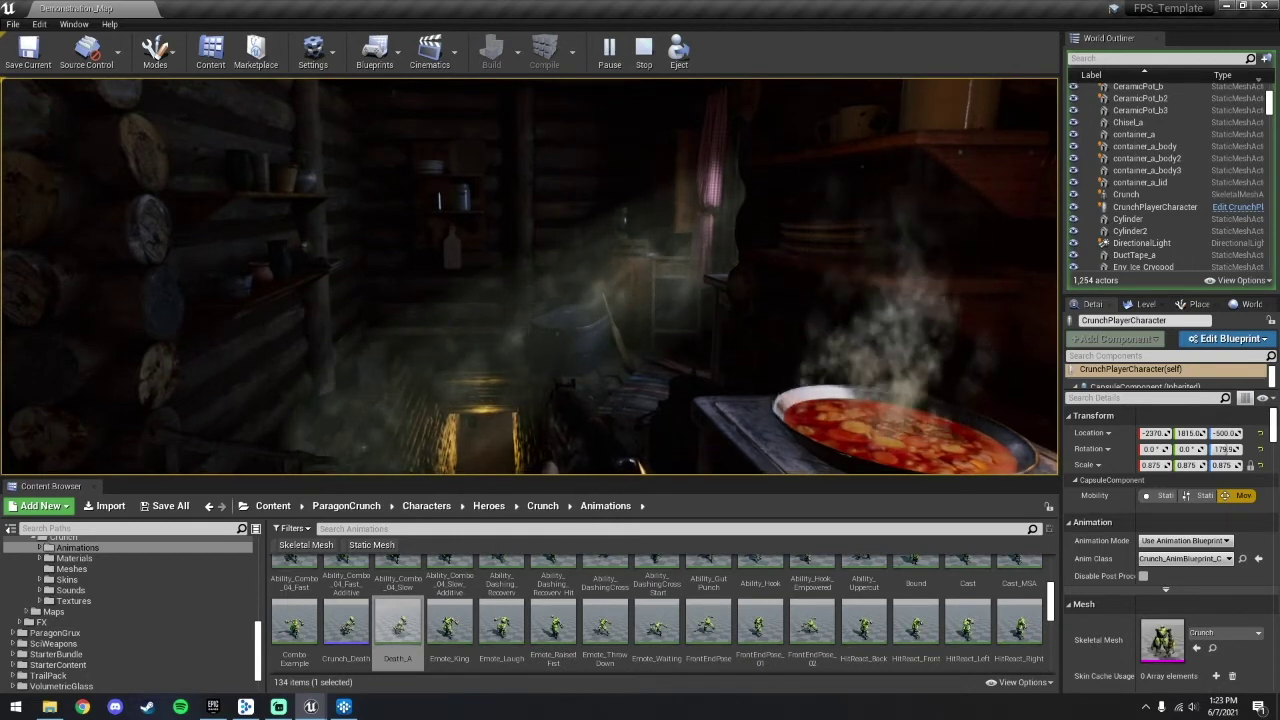
pyautogui.press('w')
pyautogui.press('F8')
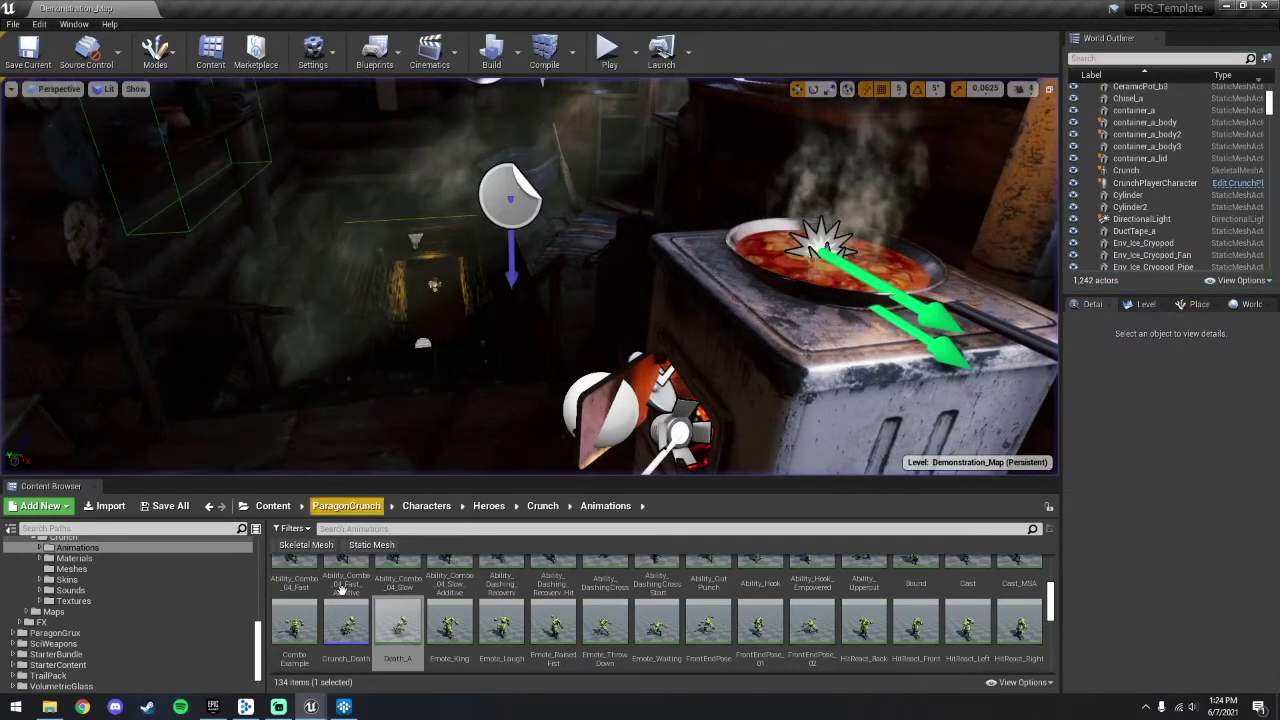
# In Wwise, inspect the Props actor-mixer's Props_Attenuation and its Spread curve
pyautogui.hotkey('alt', 'Tab')
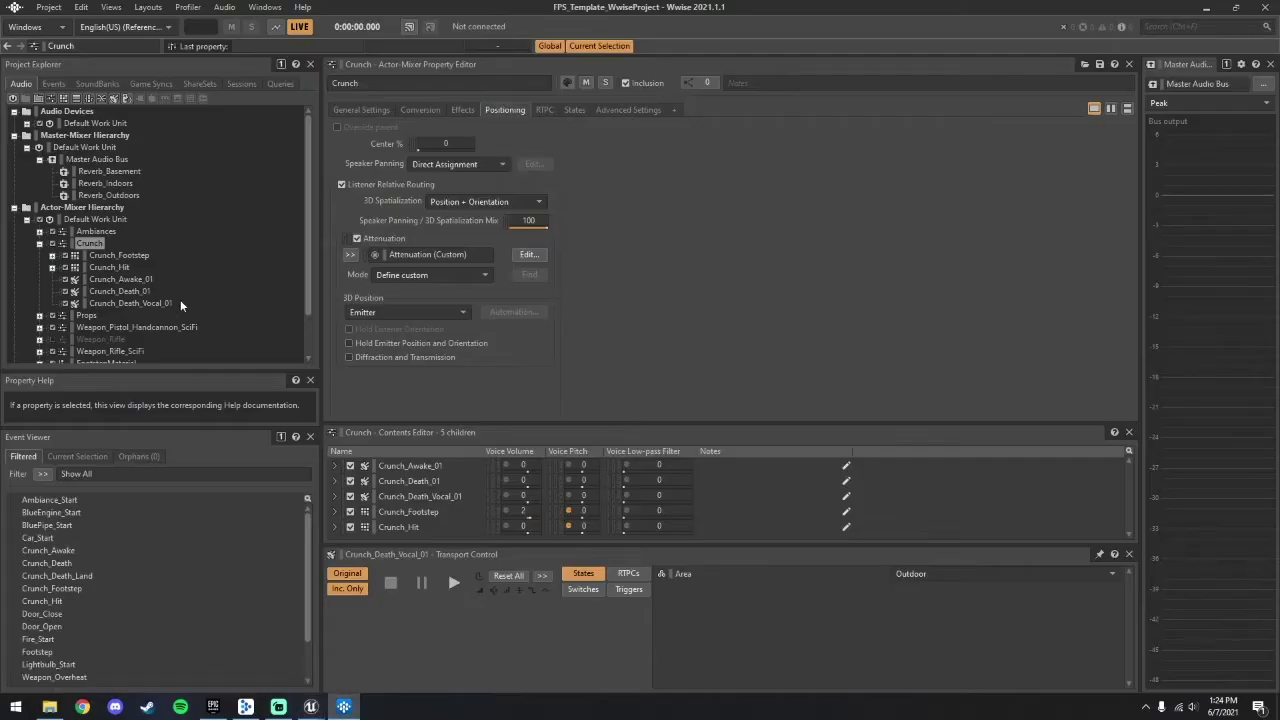
pyautogui.click(40, 243)
pyautogui.click(75, 255)
pyautogui.click(535, 257)
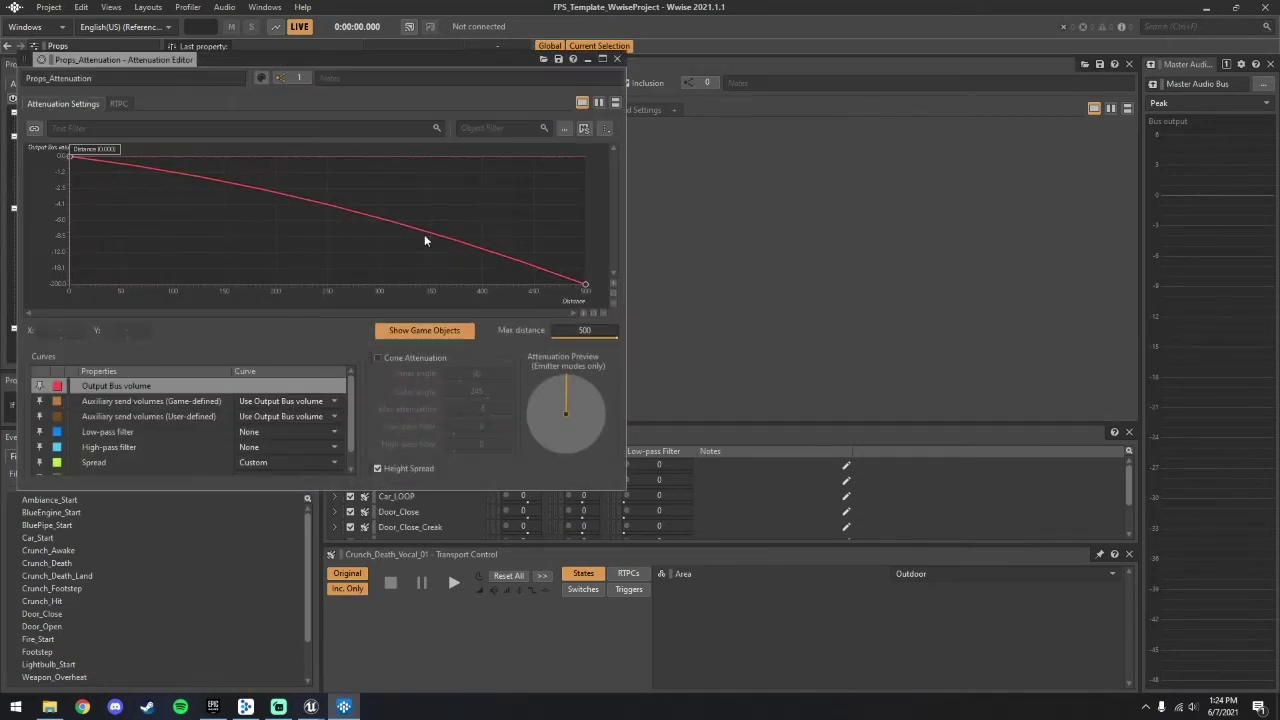
pyautogui.moveTo(394, 60); pyautogui.dragTo(534, 121)
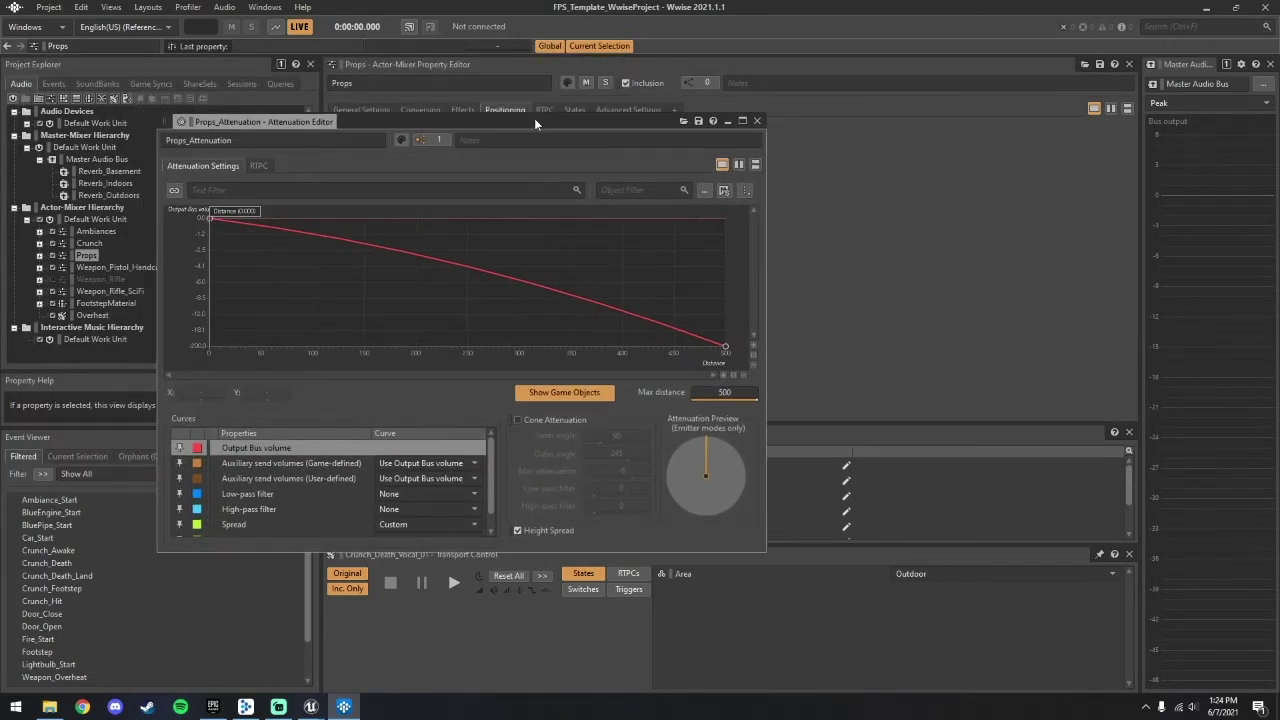
pyautogui.click(287, 522)
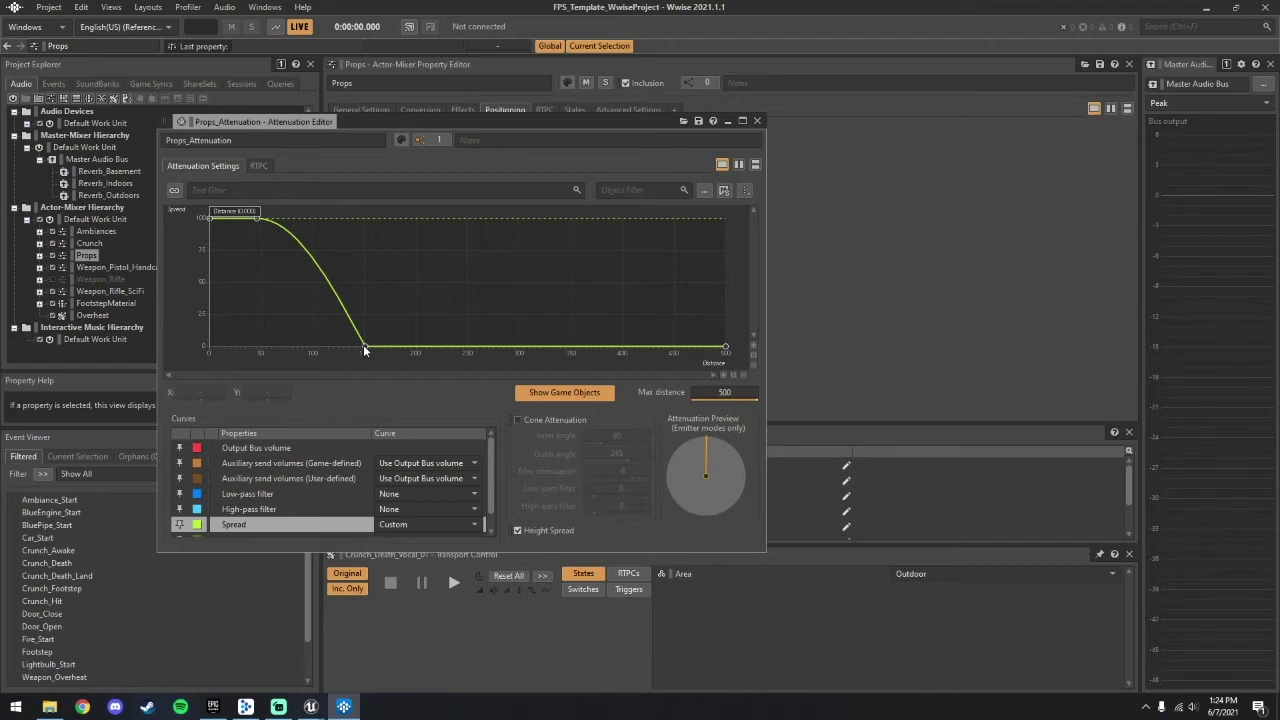
pyautogui.click(758, 121)
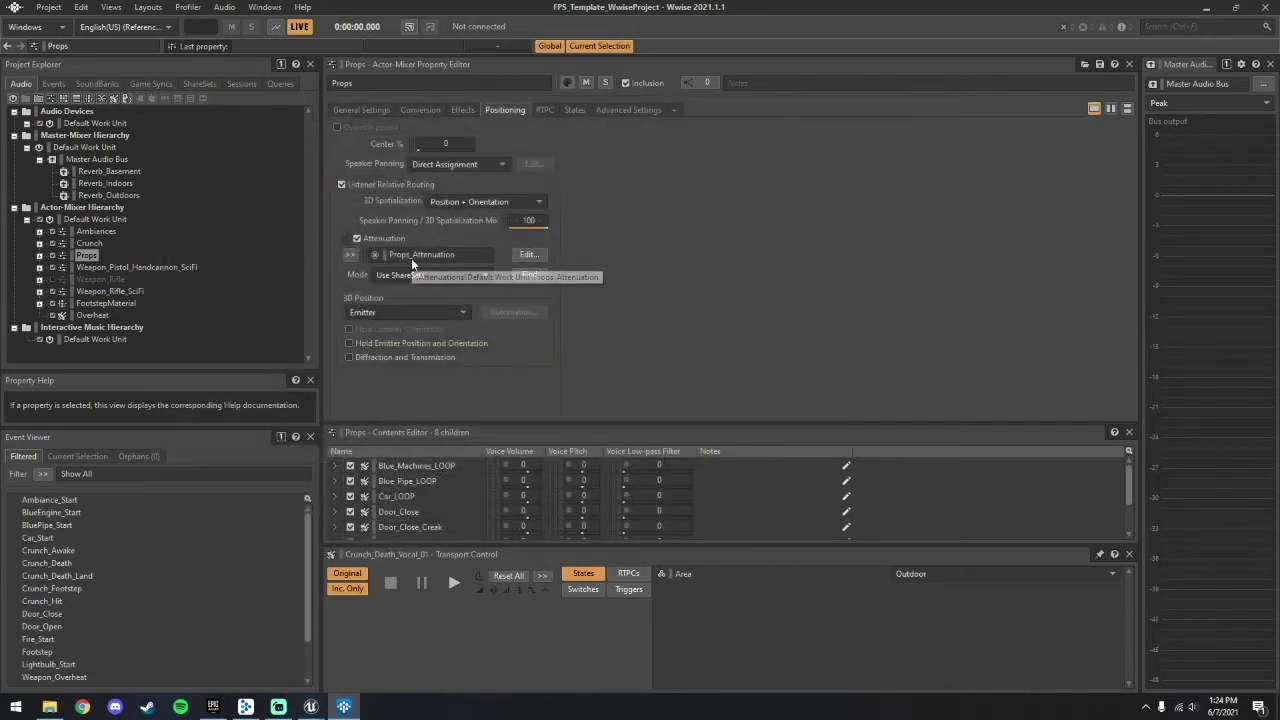
# Check the Props actor-mixer's eight sounds, then return to the Unreal Editor
pyautogui.click(40, 255)
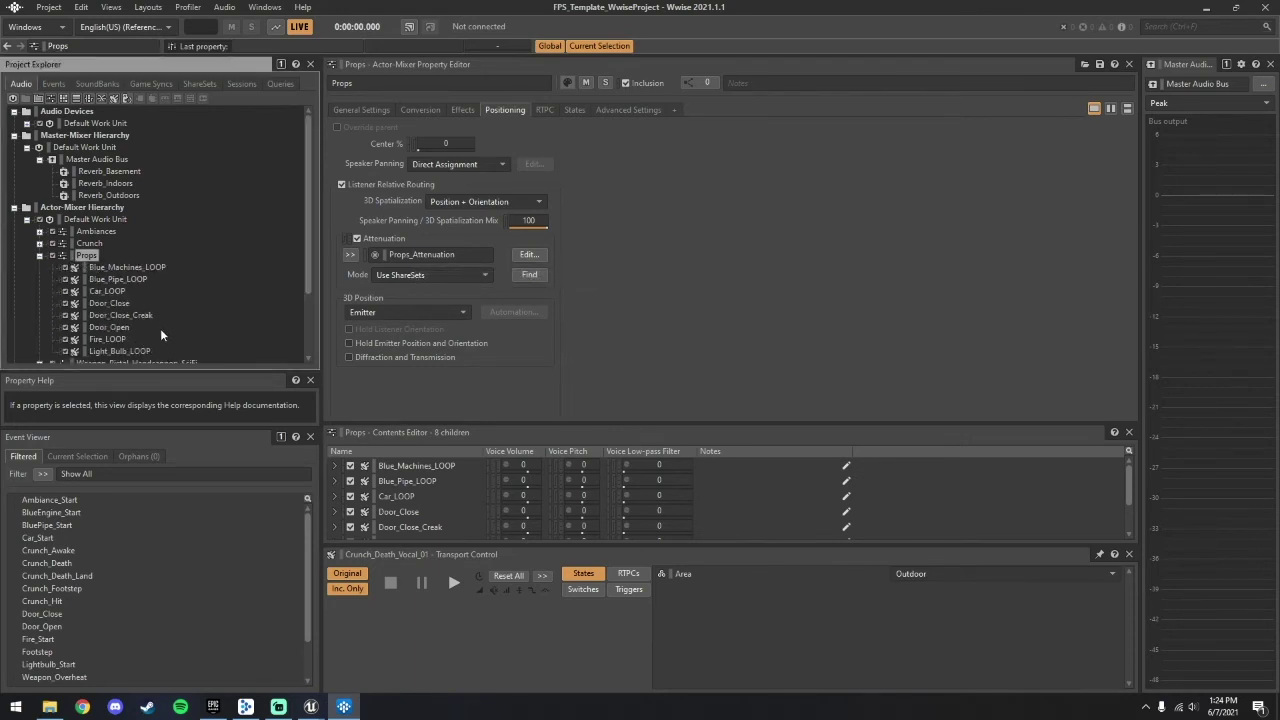
pyautogui.click(39, 255)
pyautogui.hotkey('alt', 'Tab')
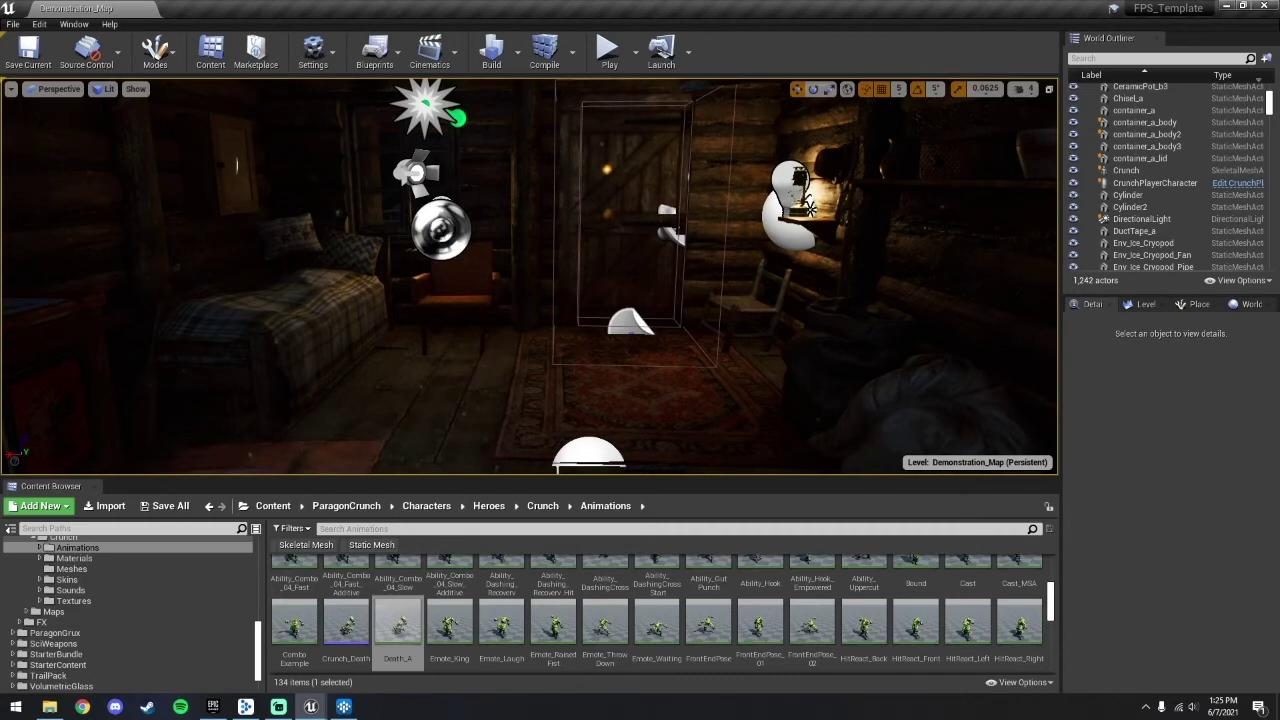
# Play the level again and walk from the snow into the cabin up to the stove
pyautogui.click(608, 52)
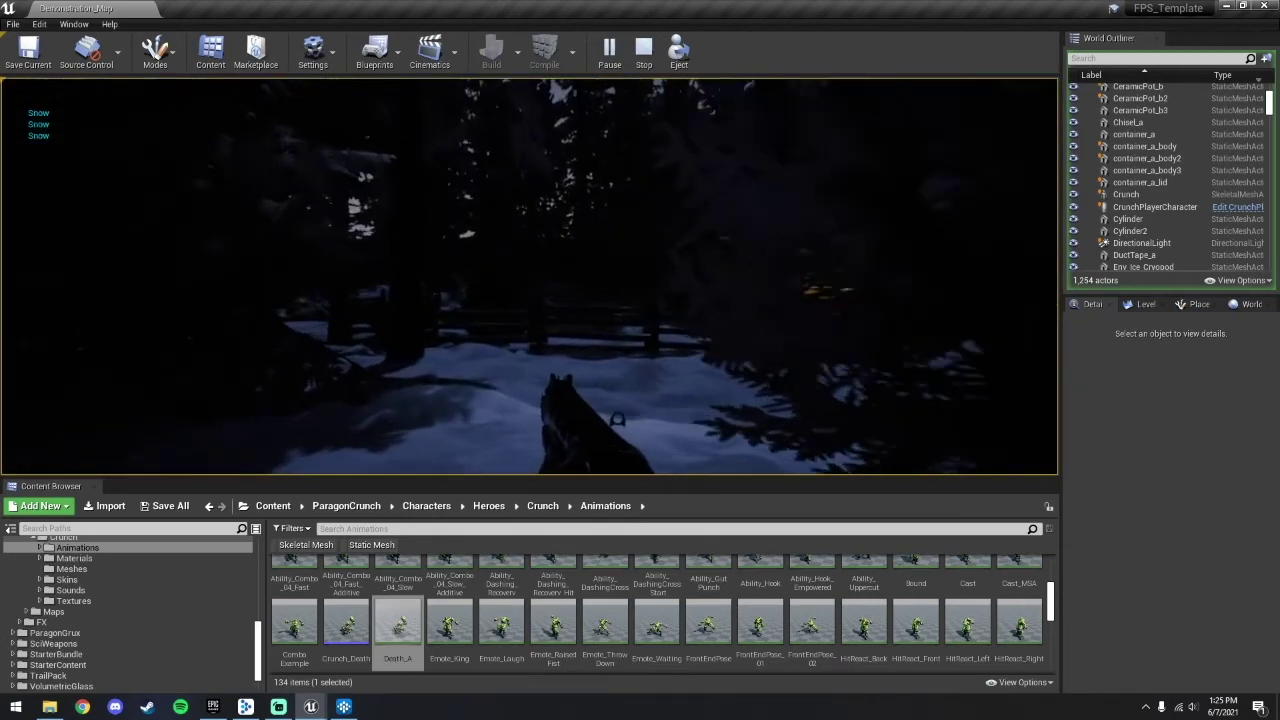
pyautogui.press('w')
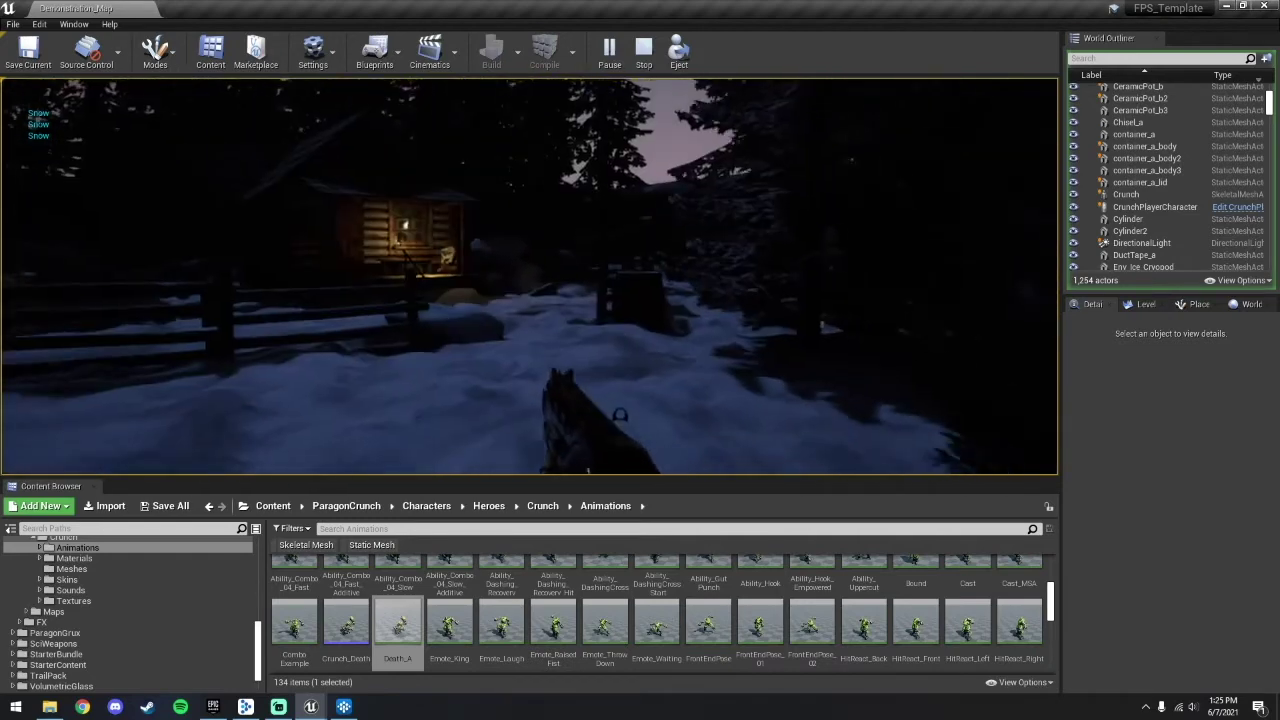
pyautogui.press('w')
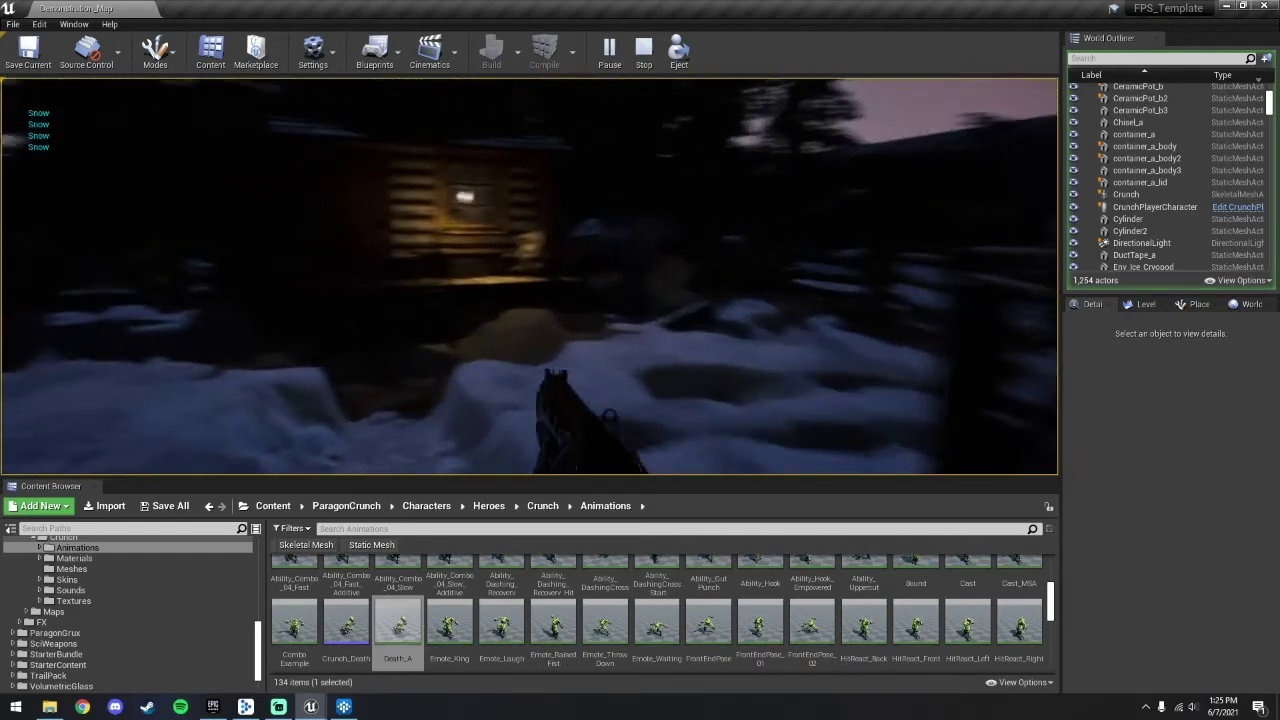
pyautogui.press('w')
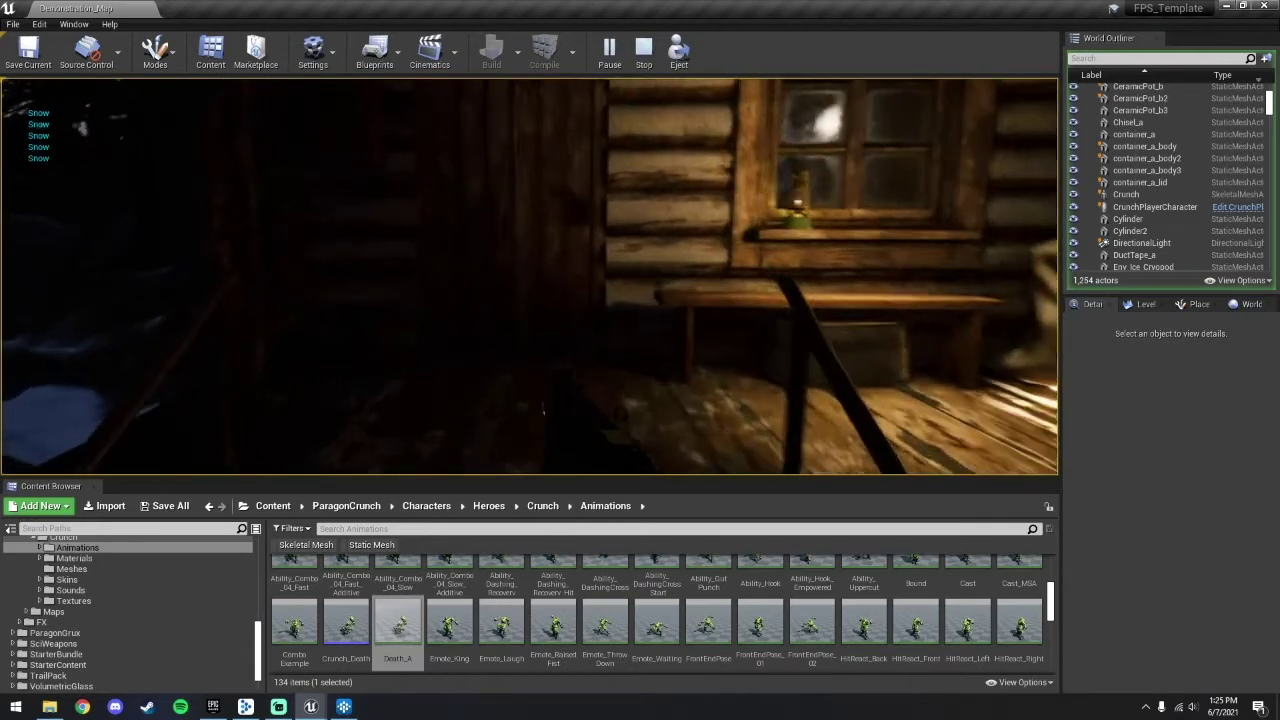
pyautogui.press('w')
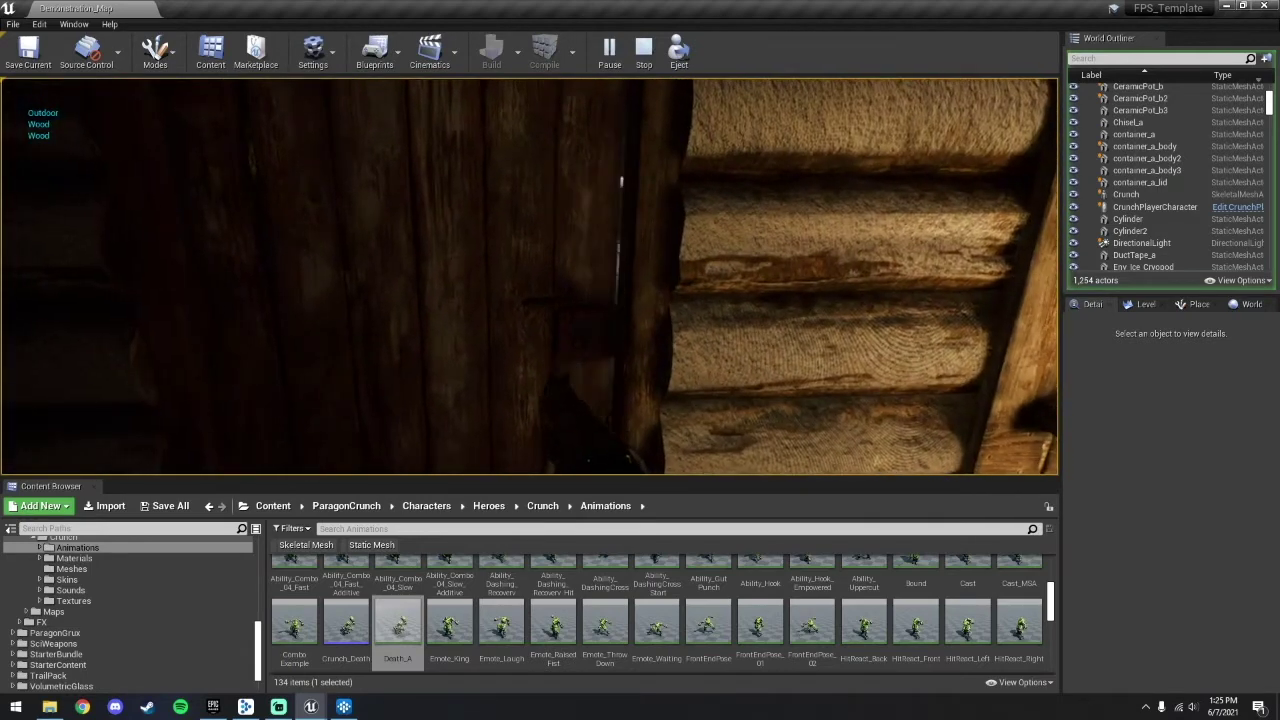
pyautogui.press('w')
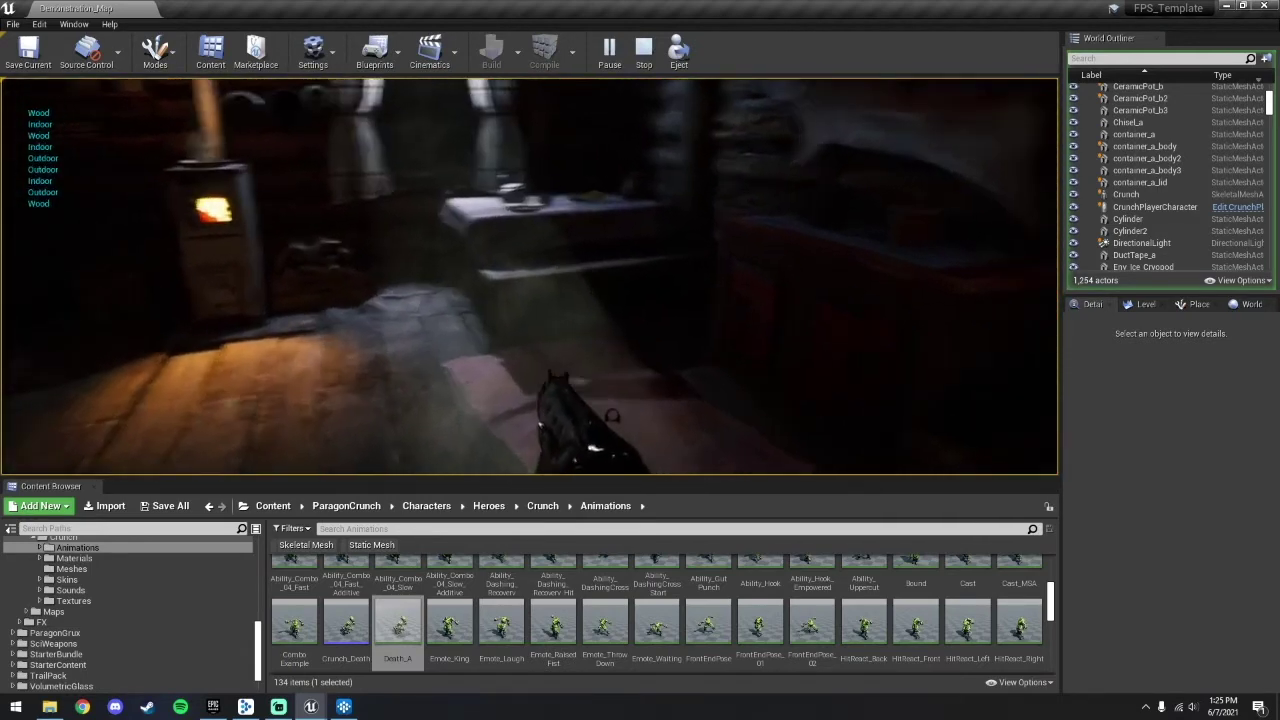
pyautogui.press('w')
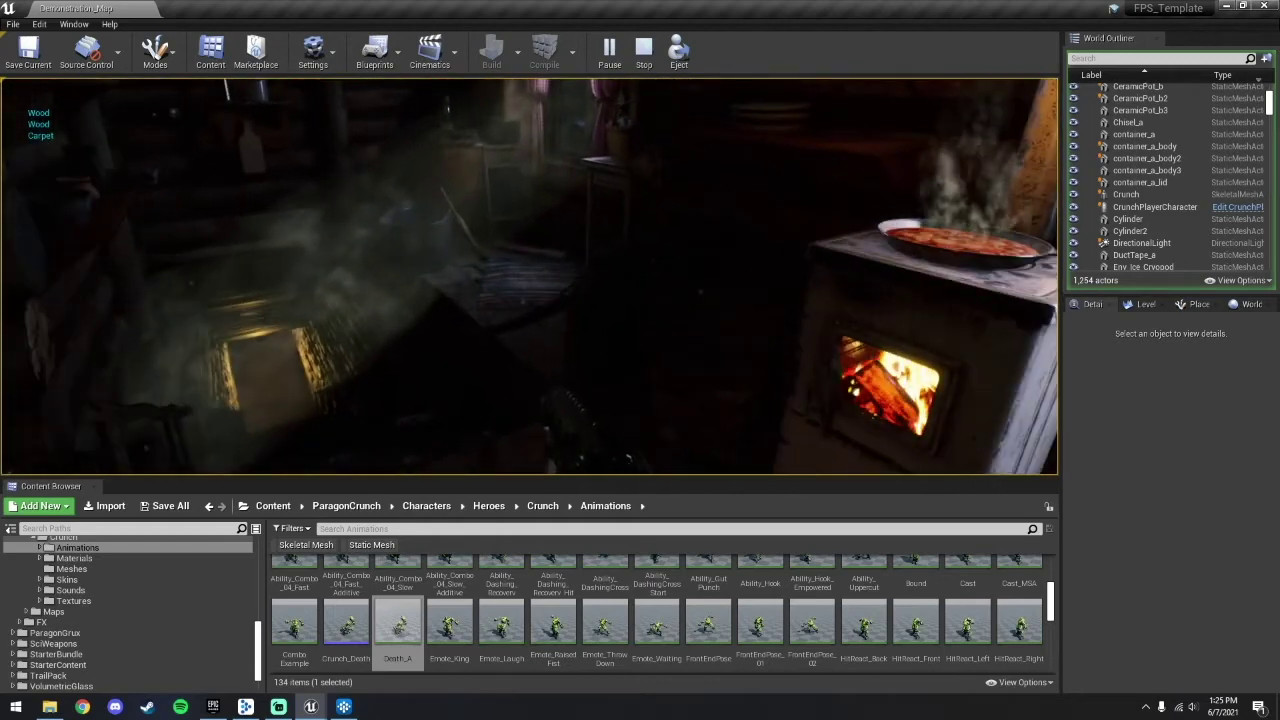
pyautogui.press('w')
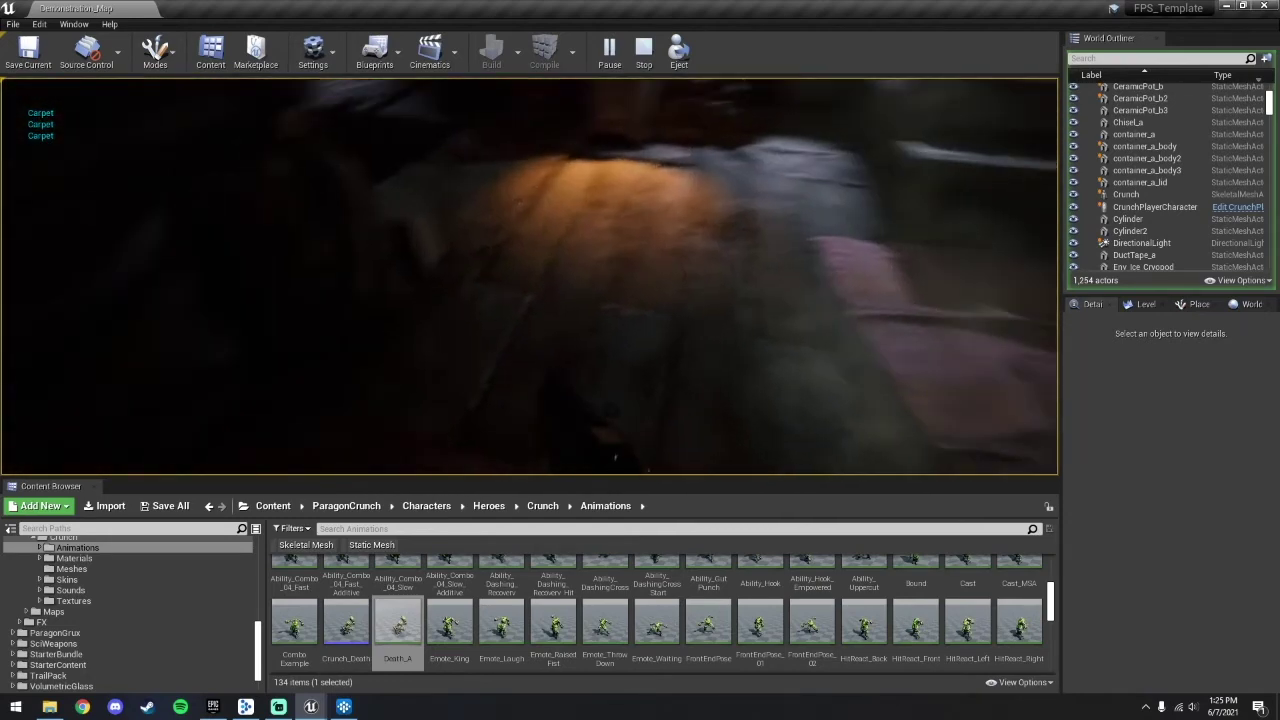
# Walk through the basement corridor and across the carpet to the brick doorway, then end play with Esc
pyautogui.press('w')
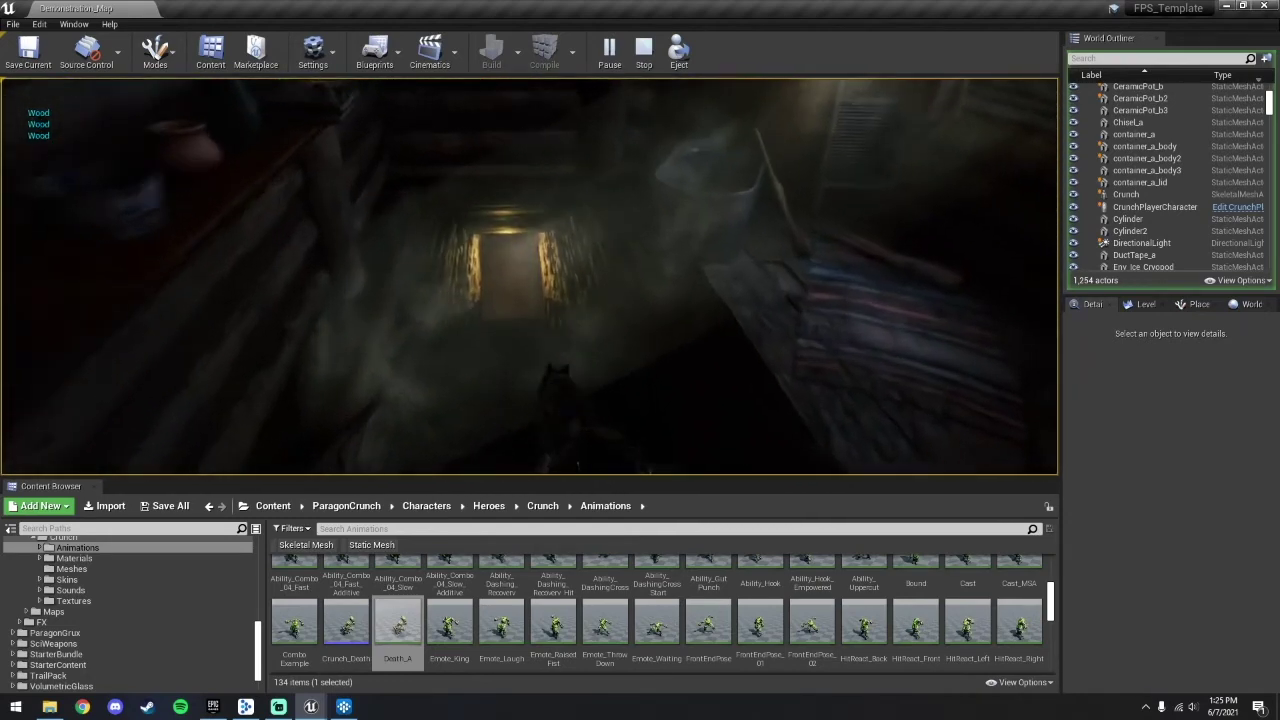
pyautogui.press('w')
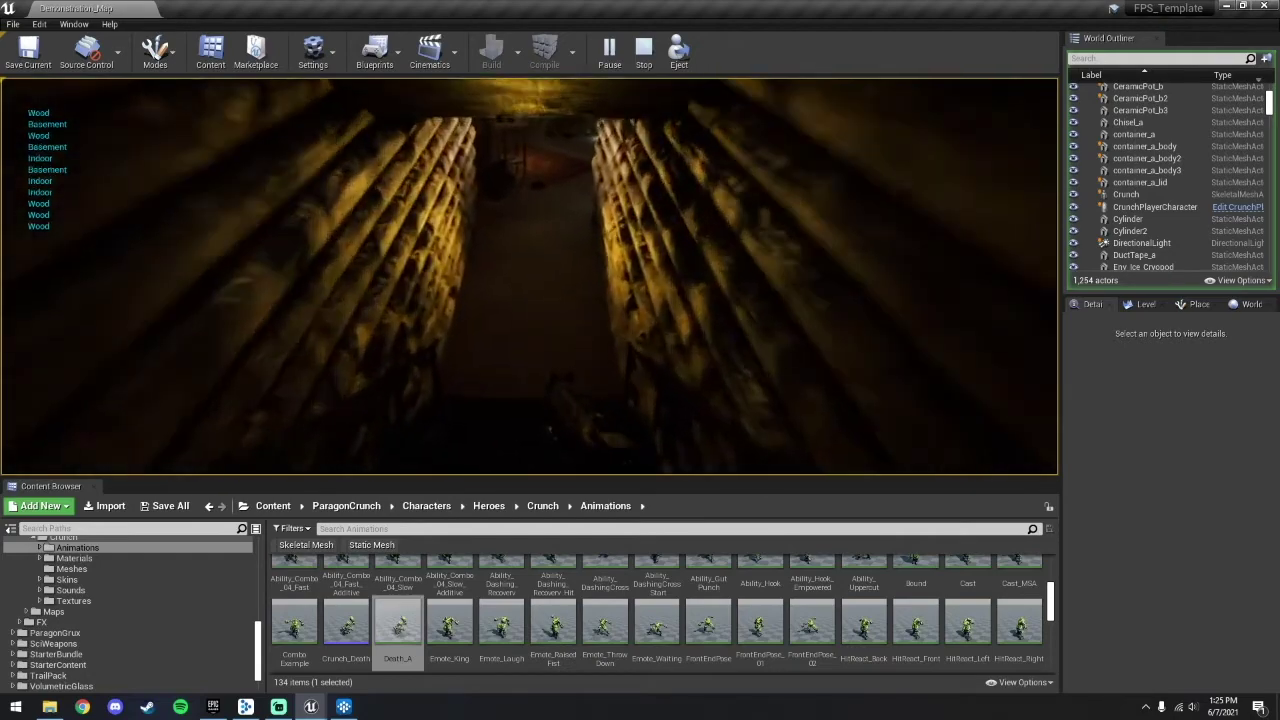
pyautogui.press('w')
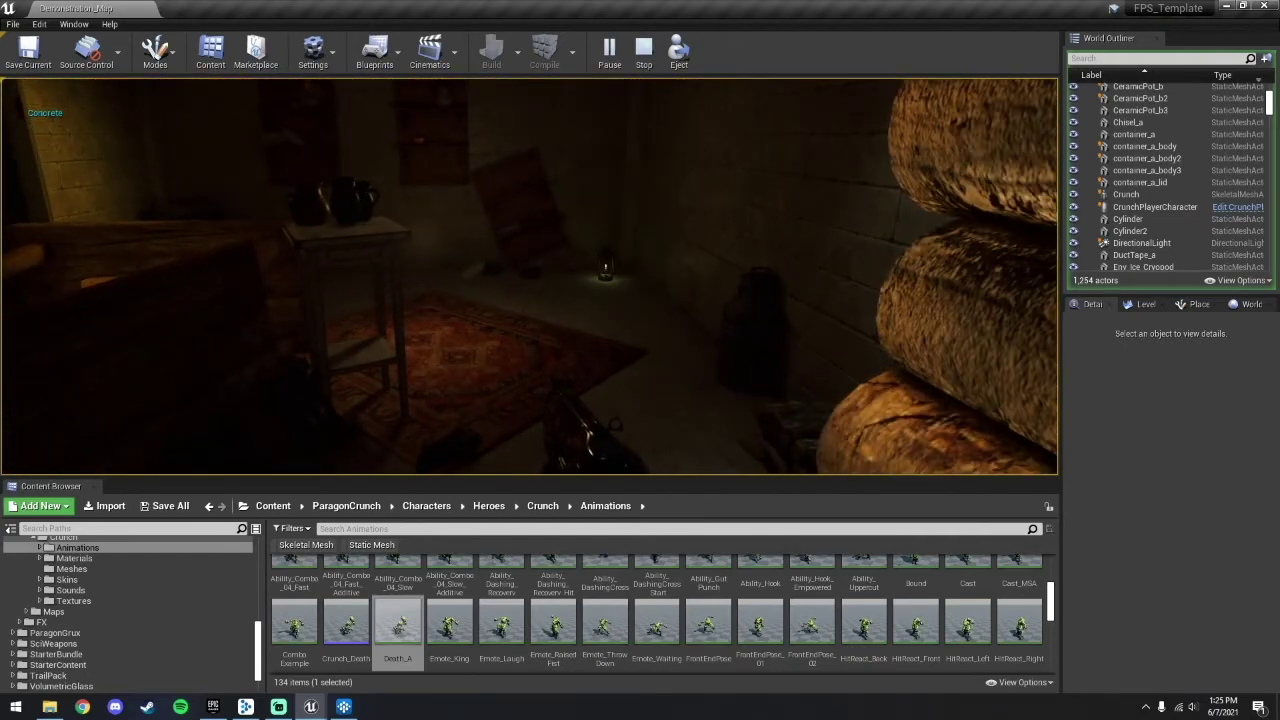
pyautogui.press('w')
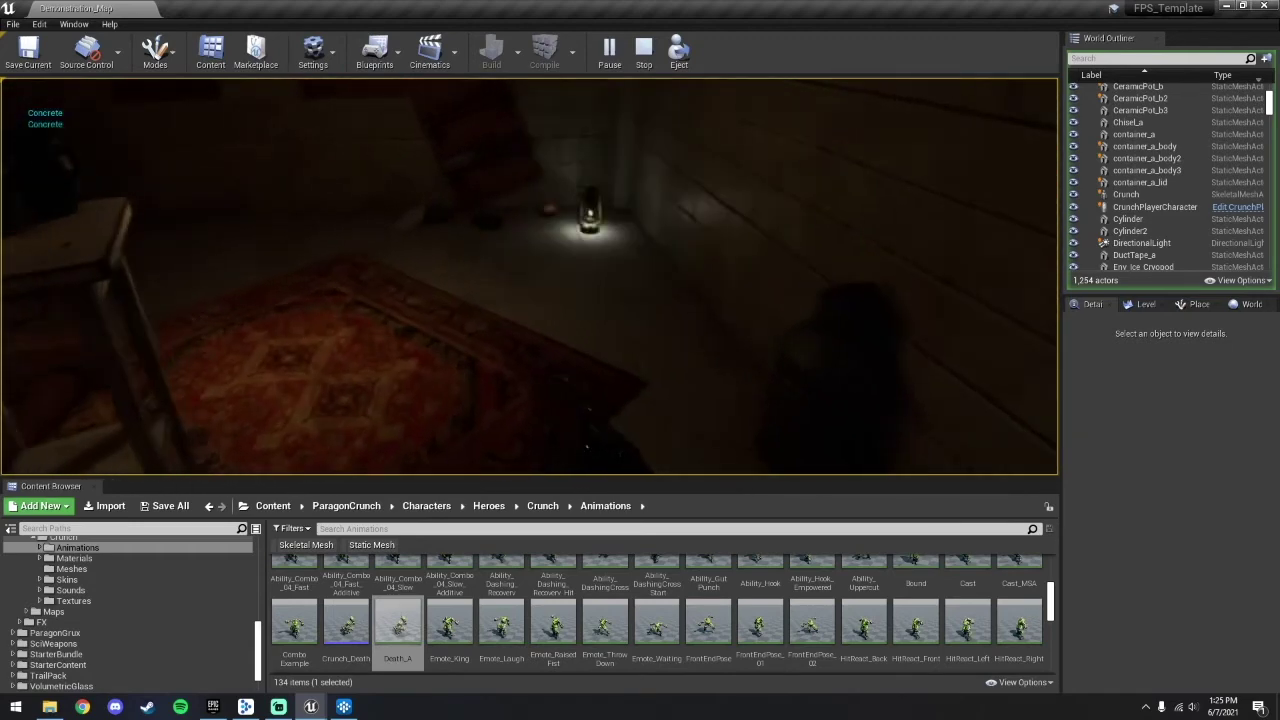
pyautogui.press('w')
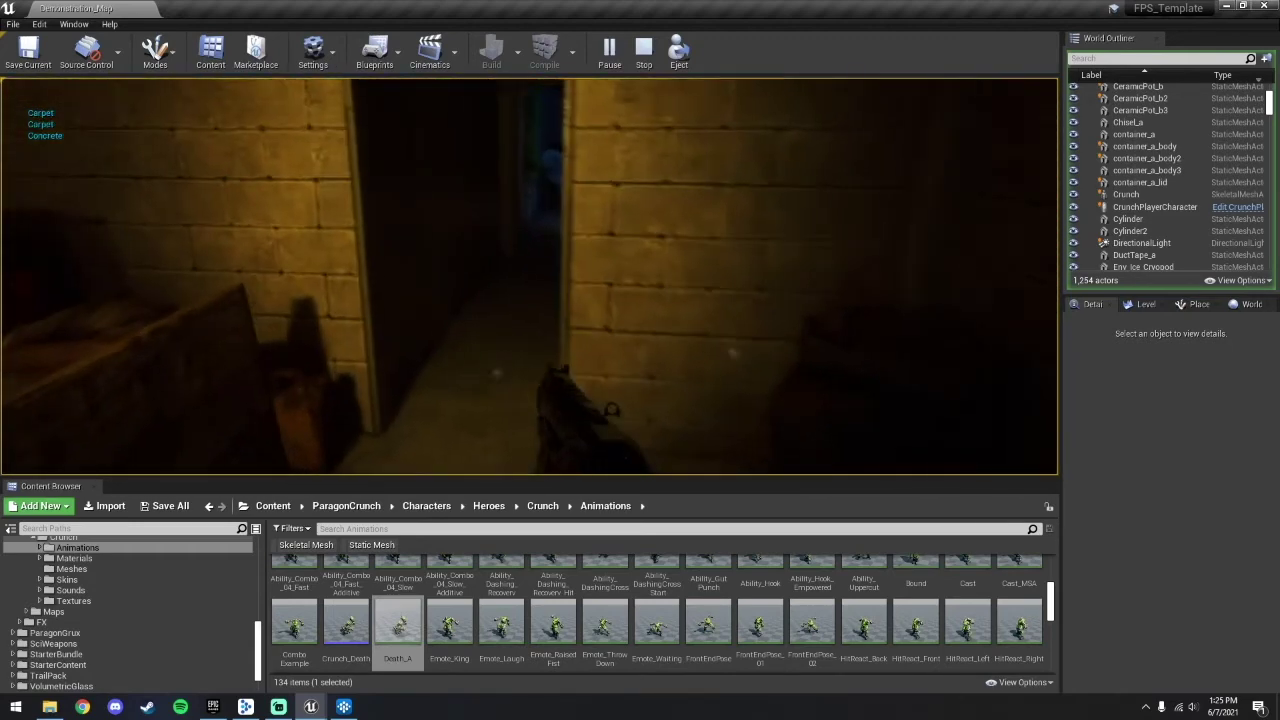
pyautogui.press('w')
pyautogui.press('Escape')
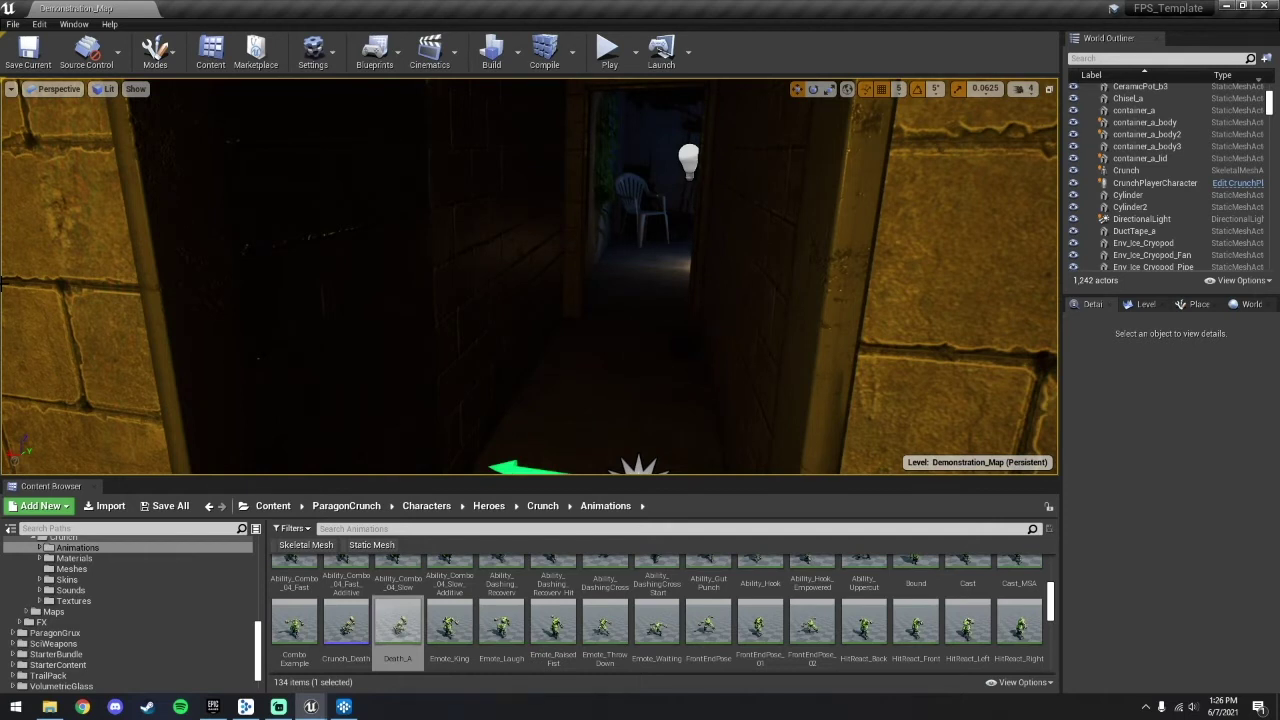
# In Wwise, expand FootstepMaterial to list its Carpet, Concrete, Snow and Wood containers
pyautogui.click(343, 707)
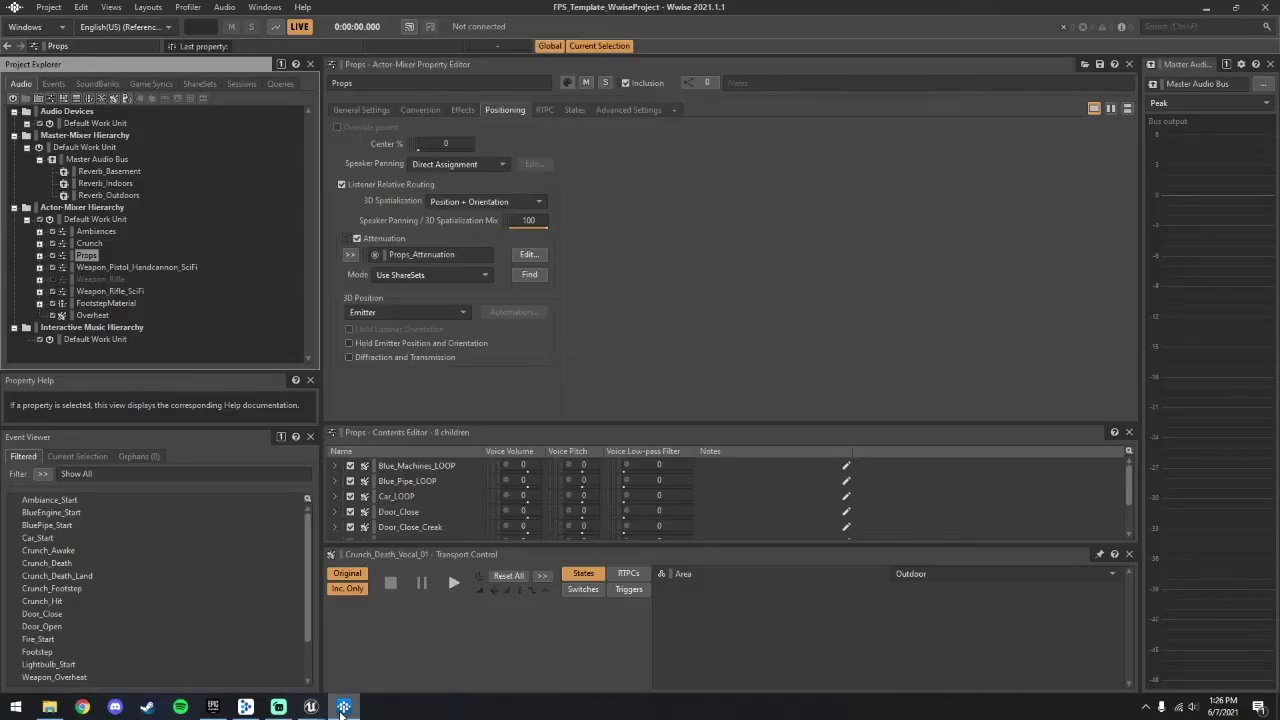
pyautogui.click(84, 303)
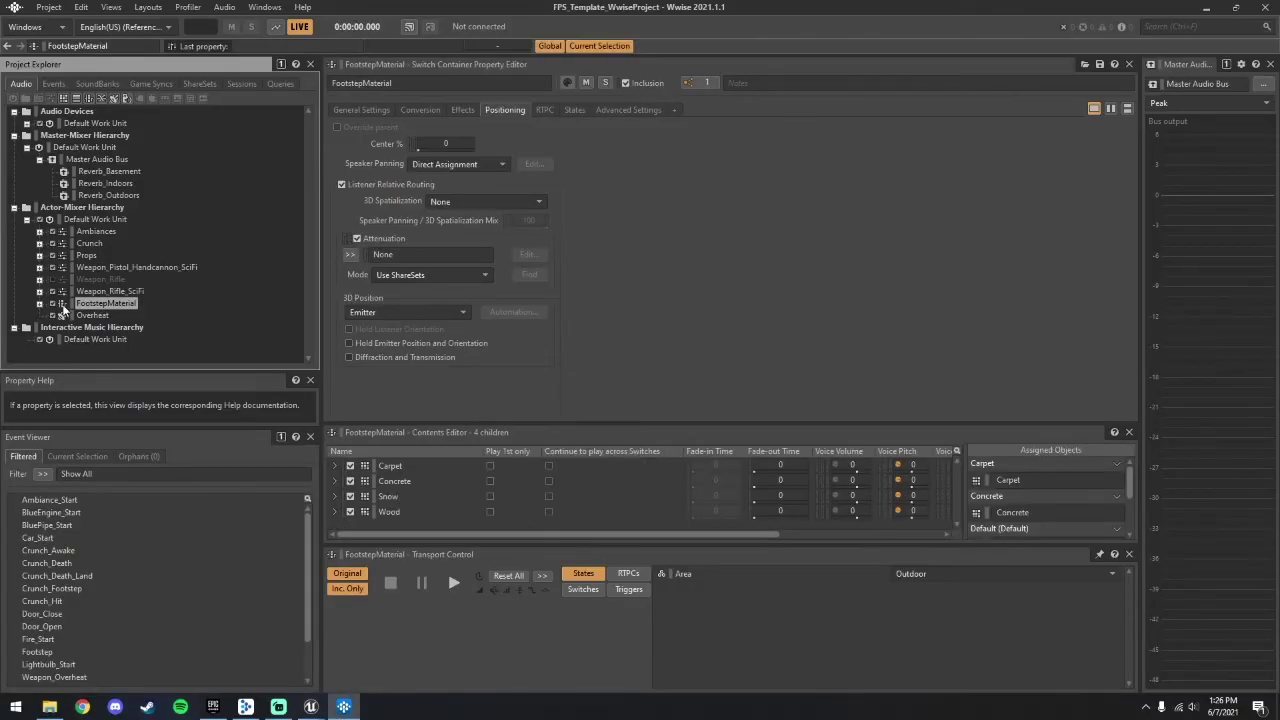
pyautogui.click(41, 303)
pyautogui.scroll(-1, 120, 310)
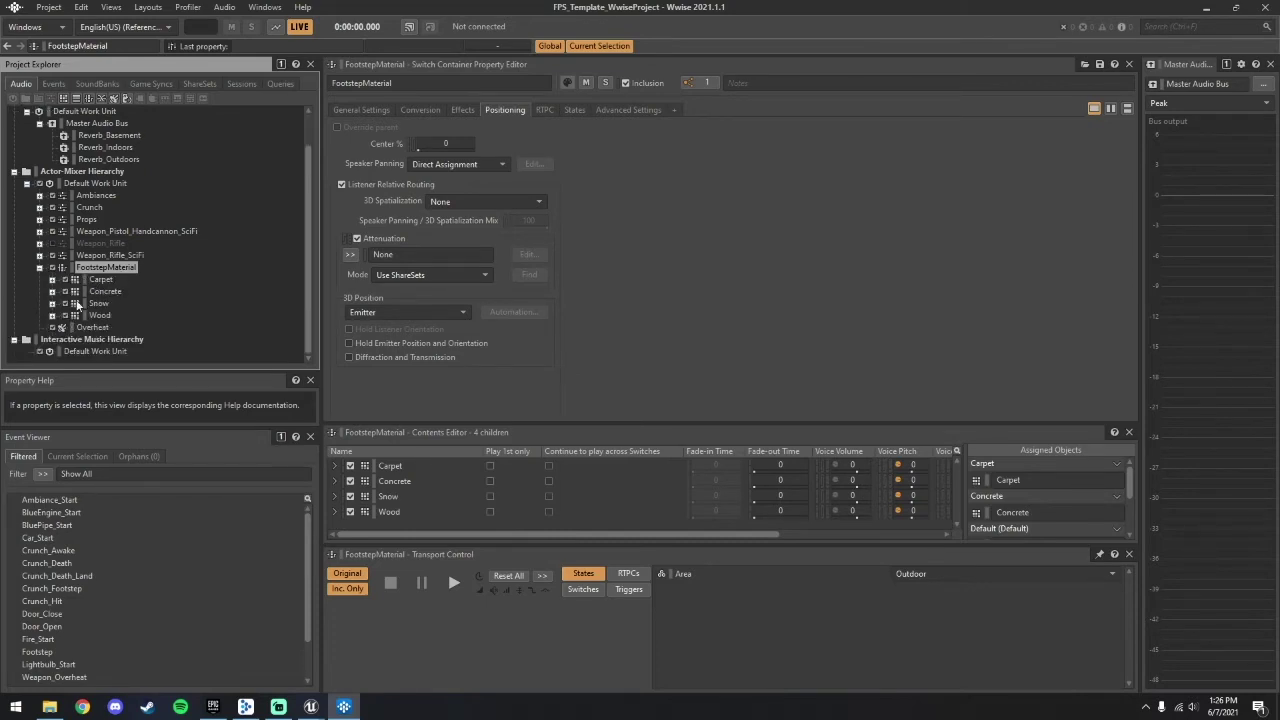
# Audition the Concrete and Snow footstep containers, ending on the Wood container
pyautogui.click(108, 282)
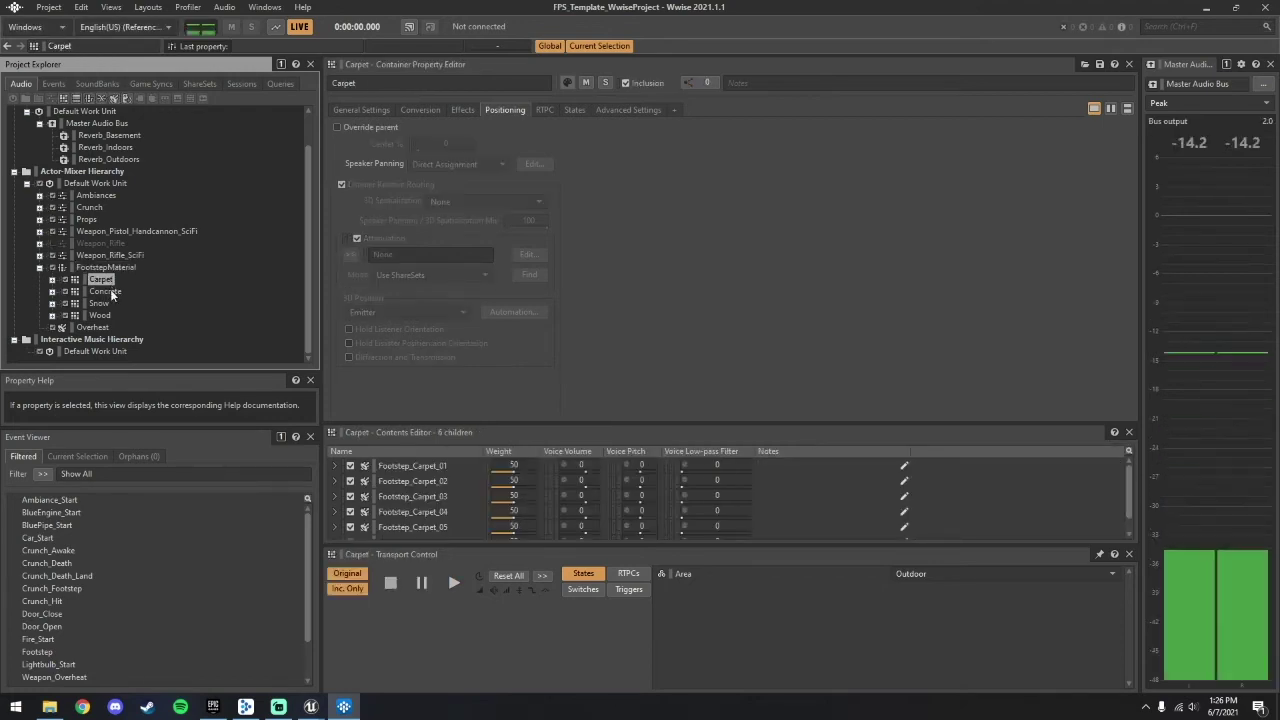
pyautogui.click(104, 291)
pyautogui.press('space')
pyautogui.press('space')
pyautogui.click(100, 303)
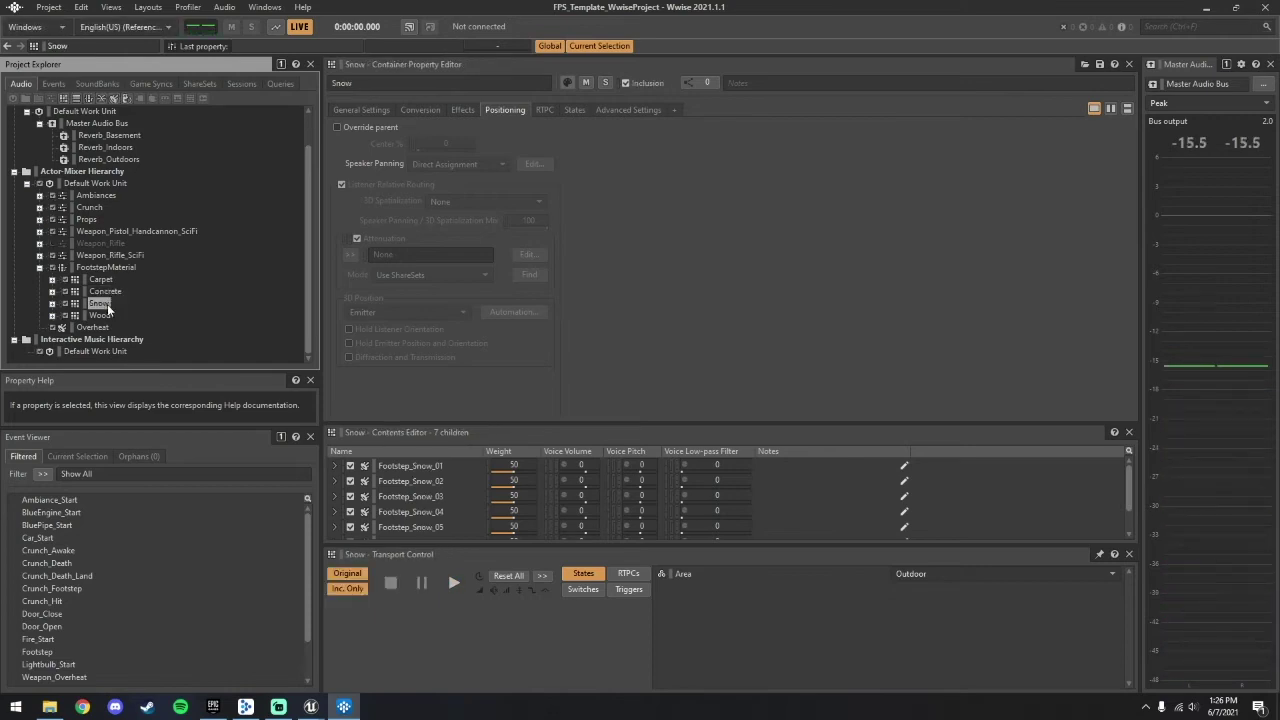
pyautogui.press('space')
pyautogui.press('space')
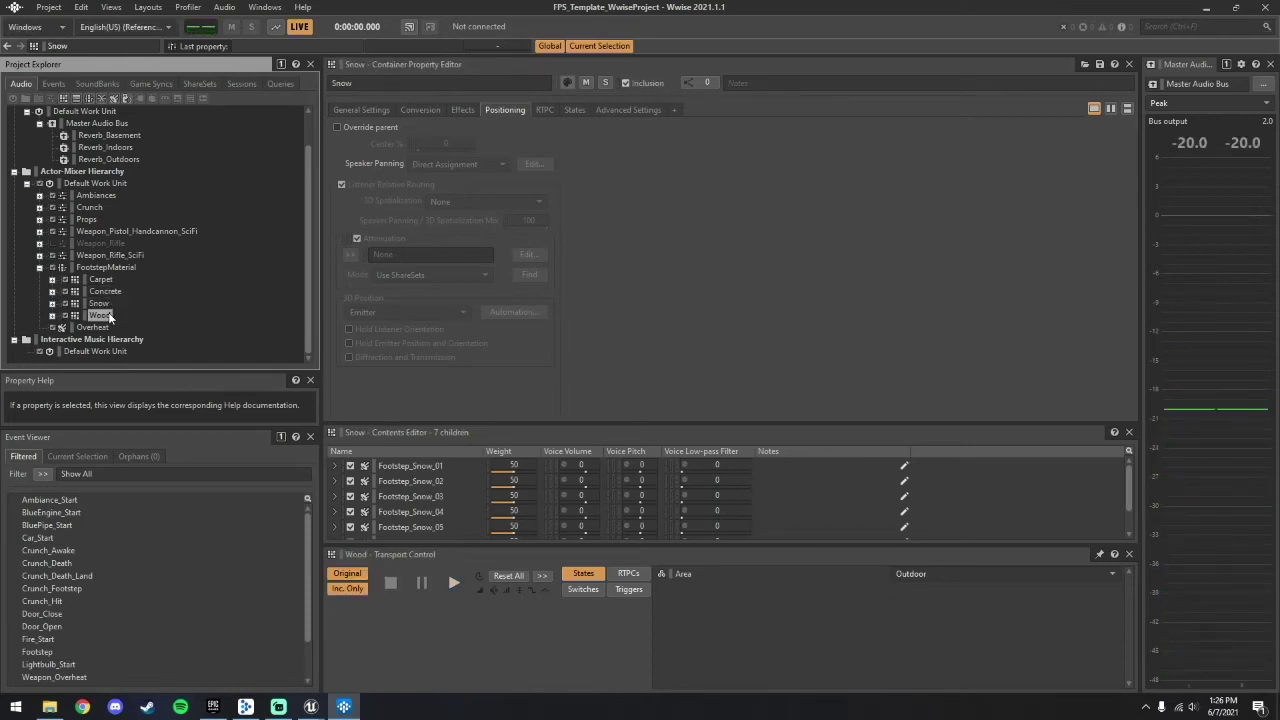
pyautogui.click(104, 315)
pyautogui.press('space')
pyautogui.press('space')
pyautogui.press('space')
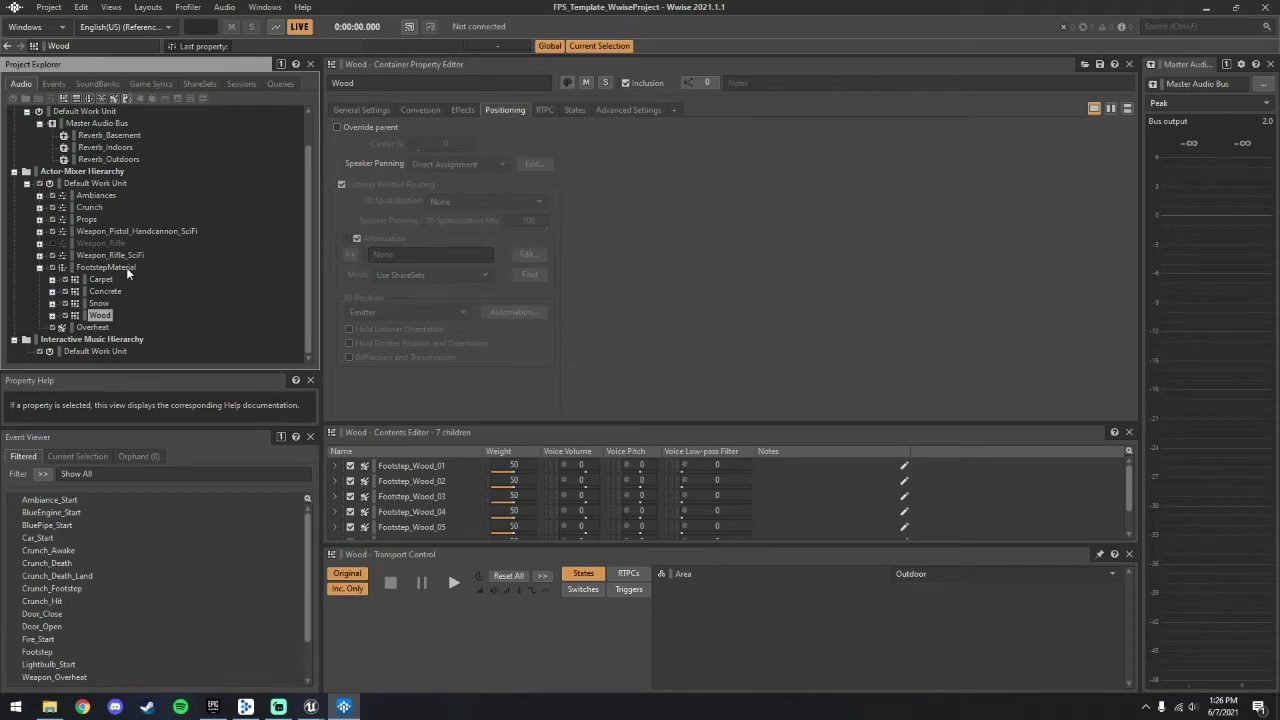
# Review FootstepMaterial's Assigned Objects list showing which footstep container each material switch uses
pyautogui.click(110, 268)
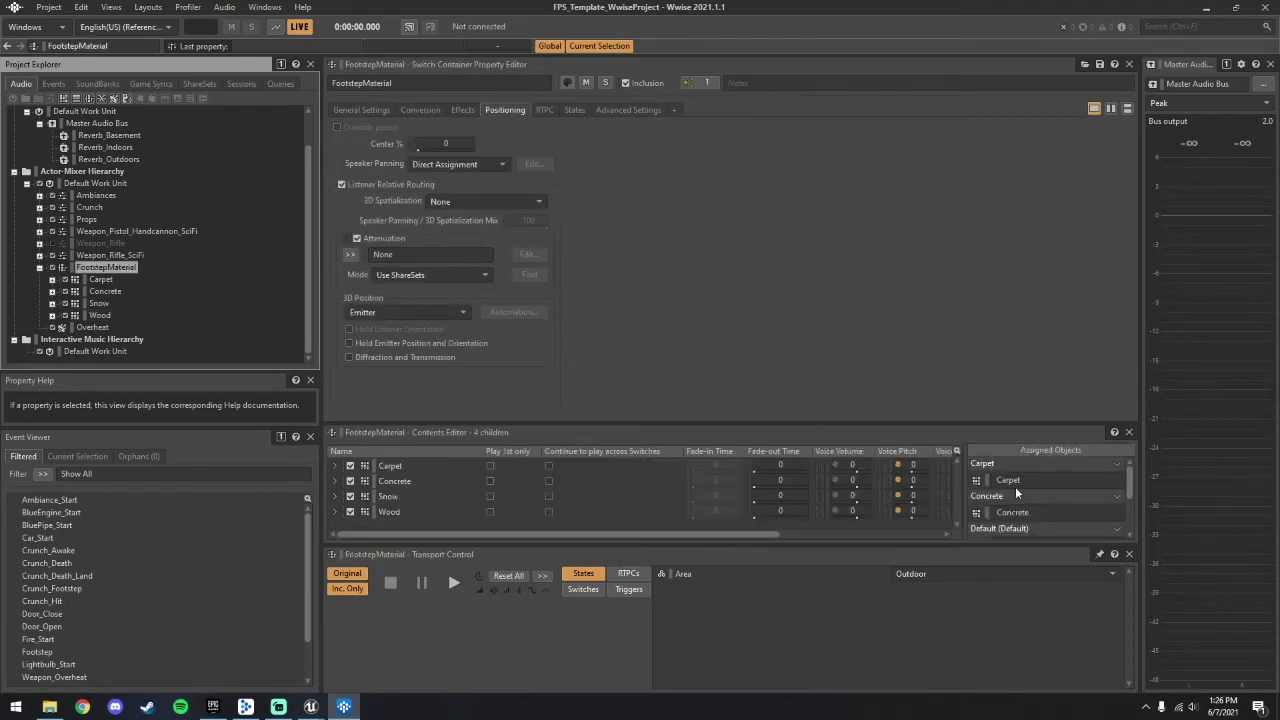
pyautogui.scroll(-3, 1038, 504)
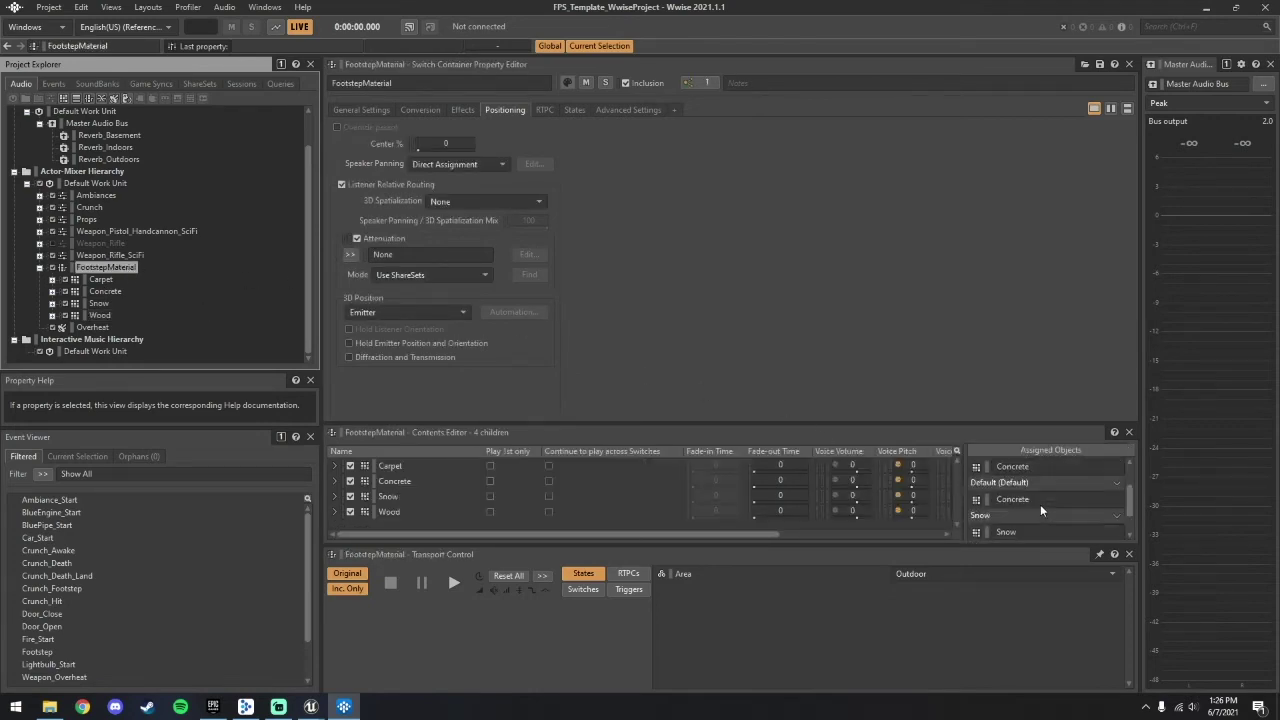
pyautogui.scroll(2, 1040, 510)
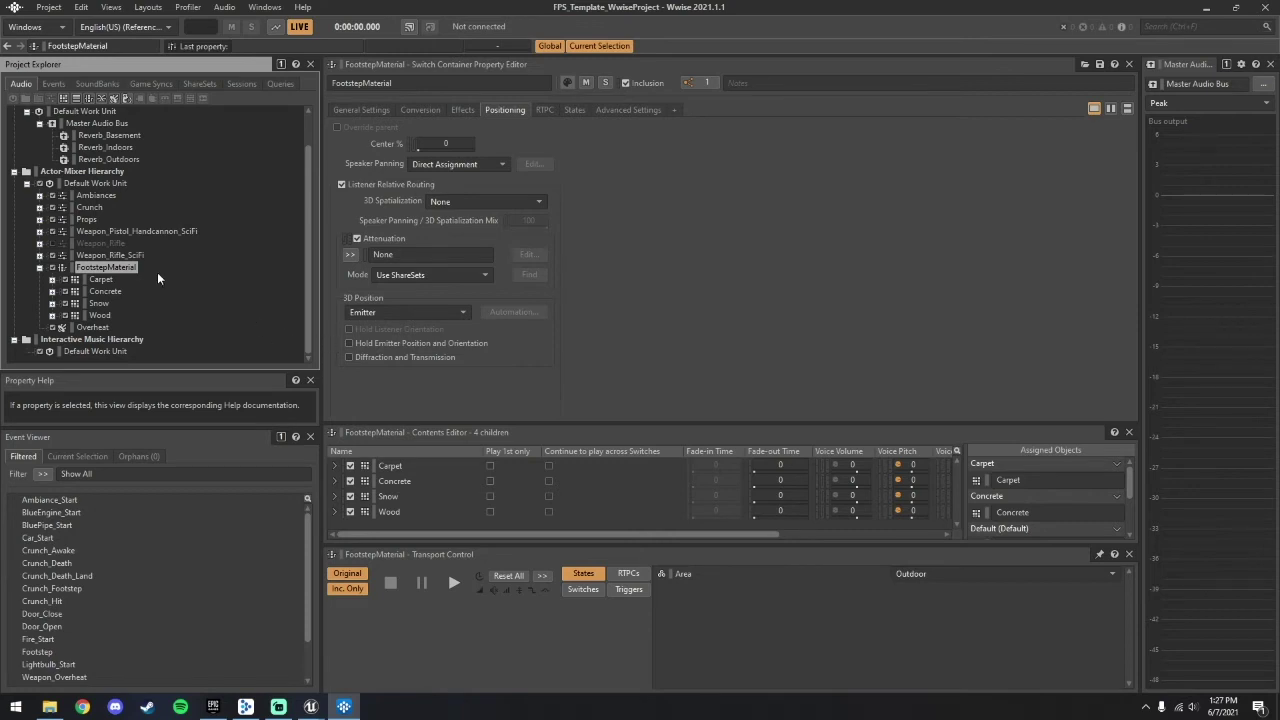
# Display the Area switch container's three ambience loops under Ambiances, then return to Unreal Editor
pyautogui.click(40, 196)
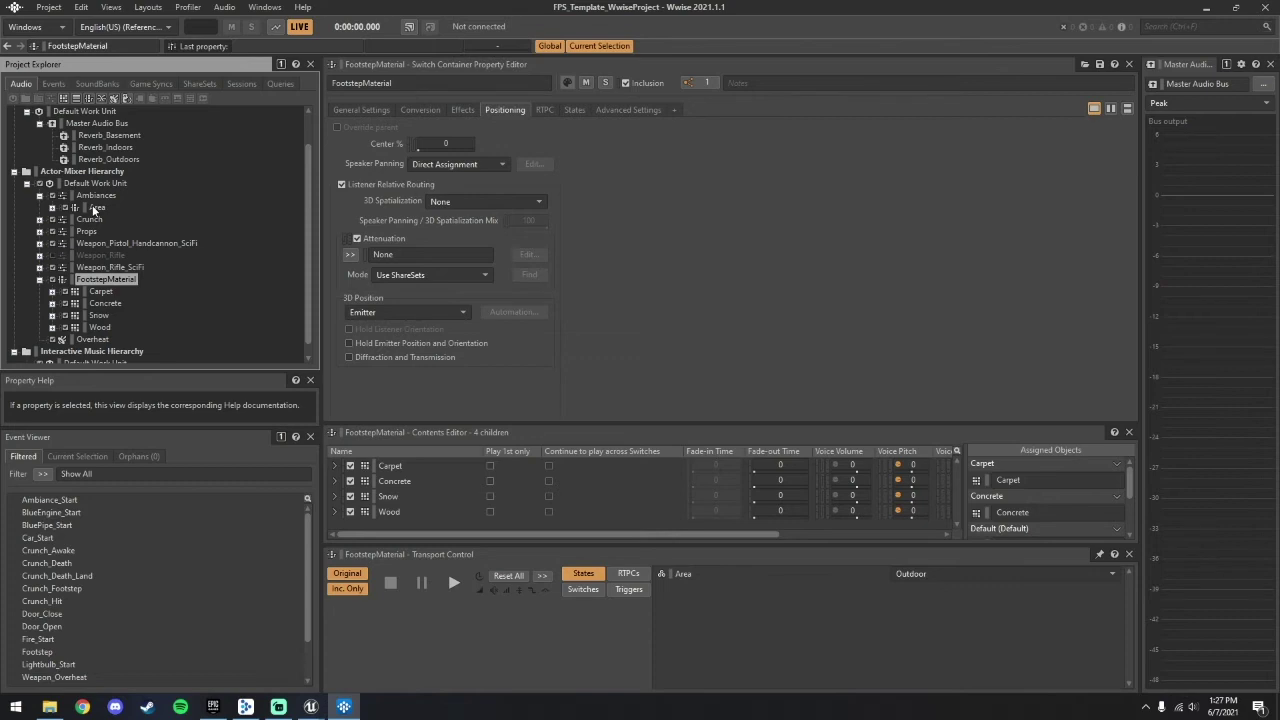
pyautogui.click(89, 209)
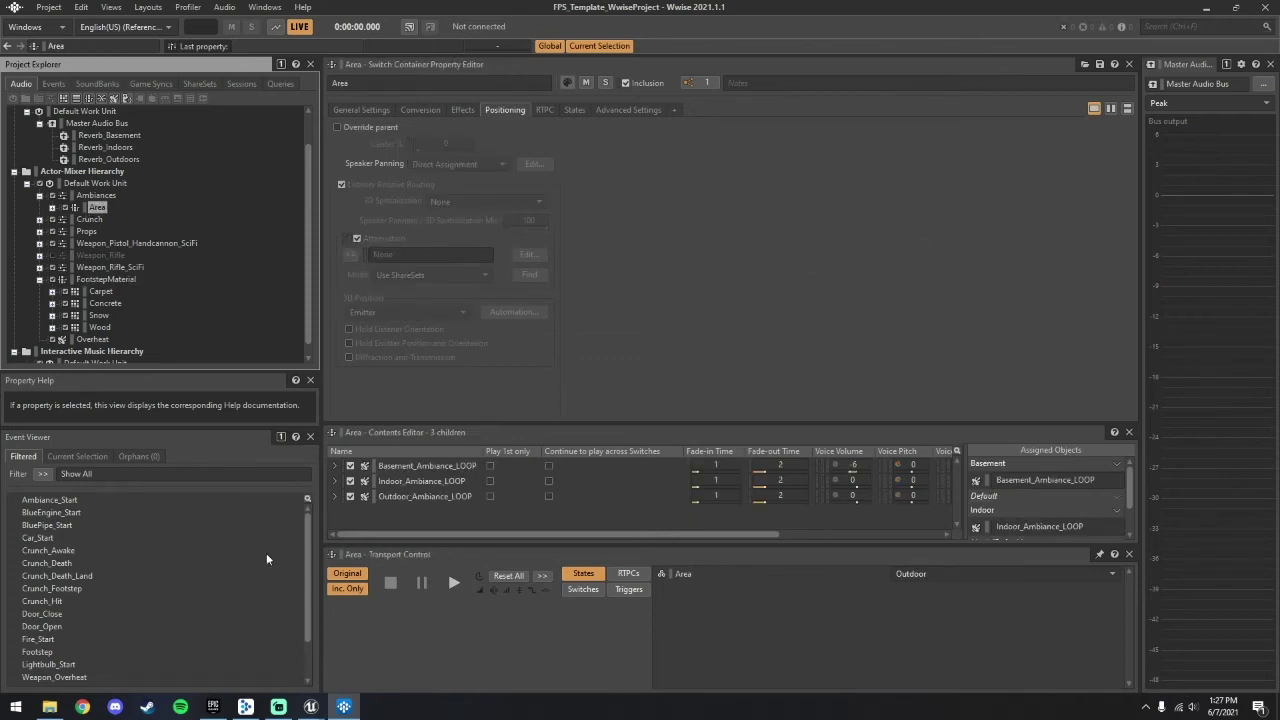
pyautogui.moveTo(311, 706)
pyautogui.click(273, 654)
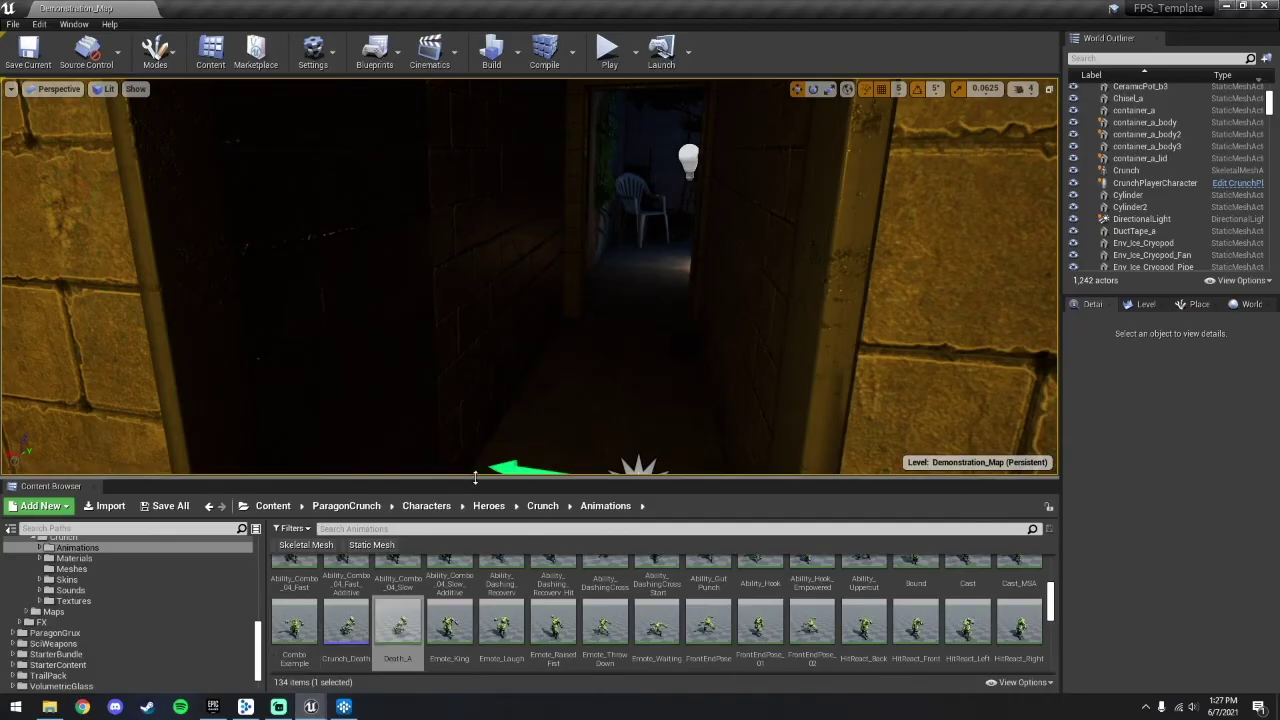
# Enlarge the level viewport and fly the camera through the barrel room and cabin ambience volumes
pyautogui.moveTo(477, 480); pyautogui.dragTo(477, 621)
pyautogui.moveTo(530, 350); pyautogui.dragTo(570, 330, button='right')
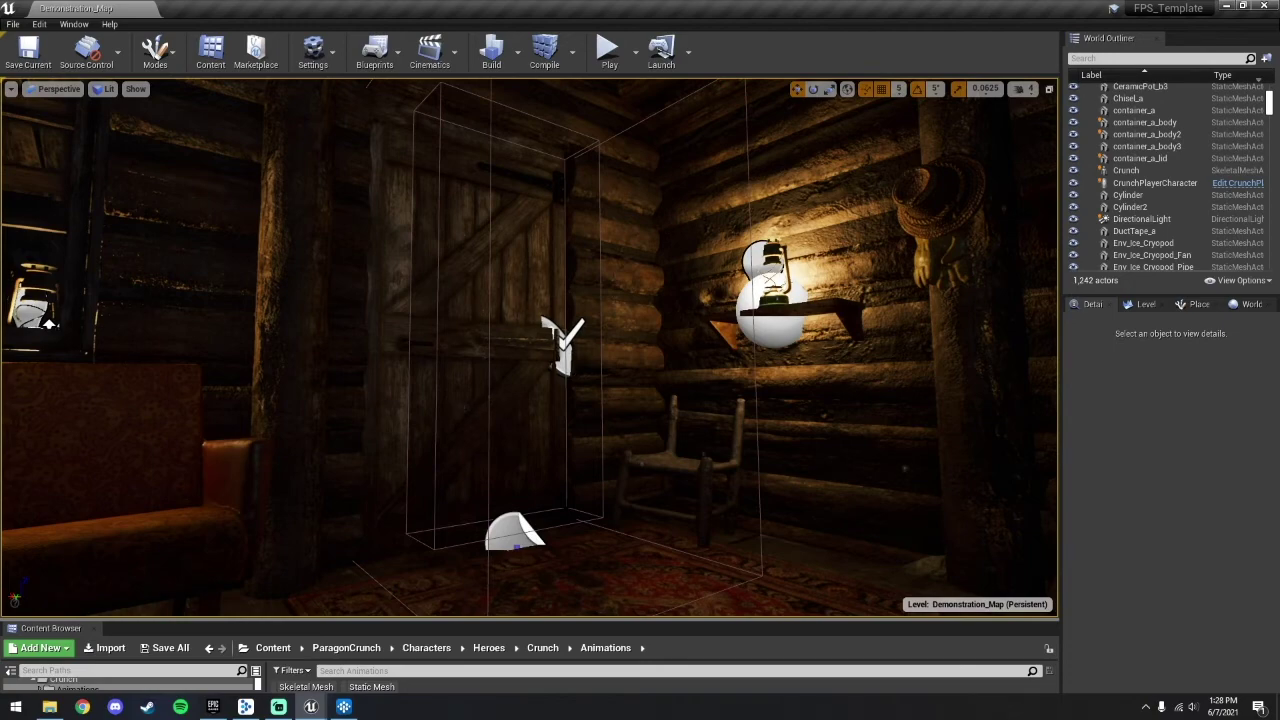
pyautogui.moveTo(530, 348)
pyautogui.mouseDown(button='right')
pyautogui.moveTo(500, 350)
pyautogui.moveTo(550, 348)
pyautogui.mouseUp(button='right')
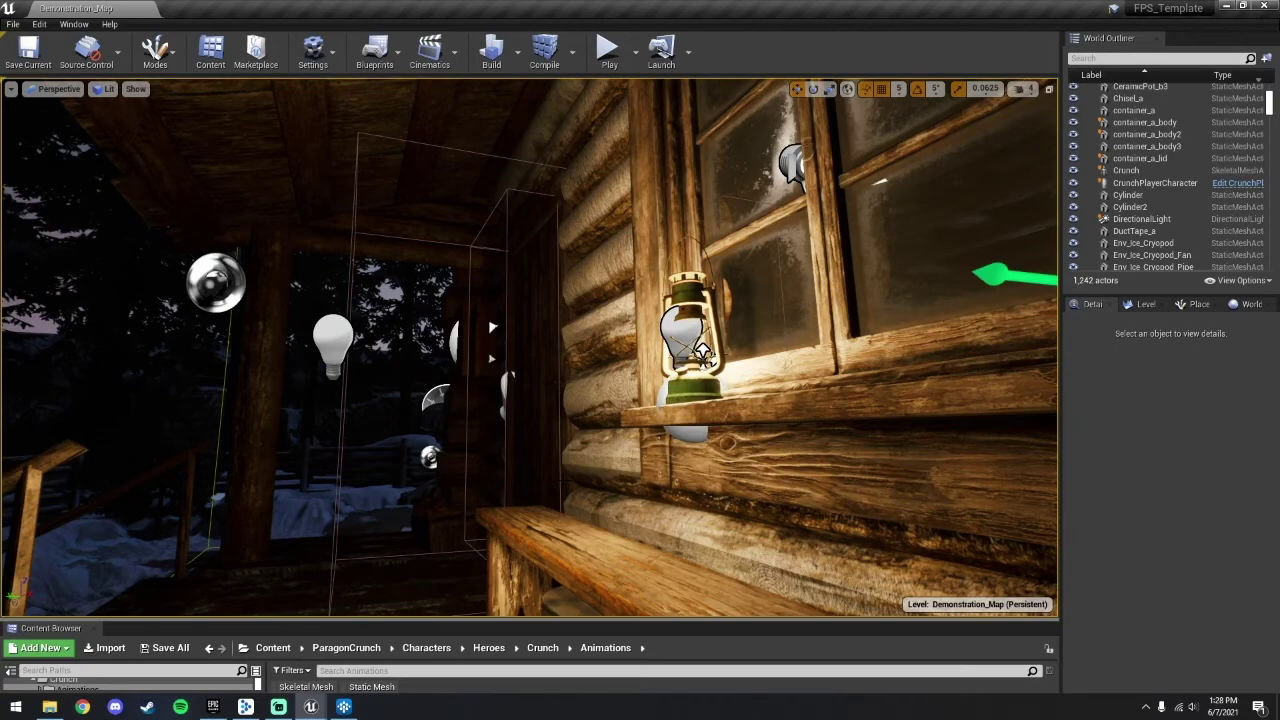
pyautogui.moveTo(589, 470); pyautogui.dragTo(589, 470, button='right')
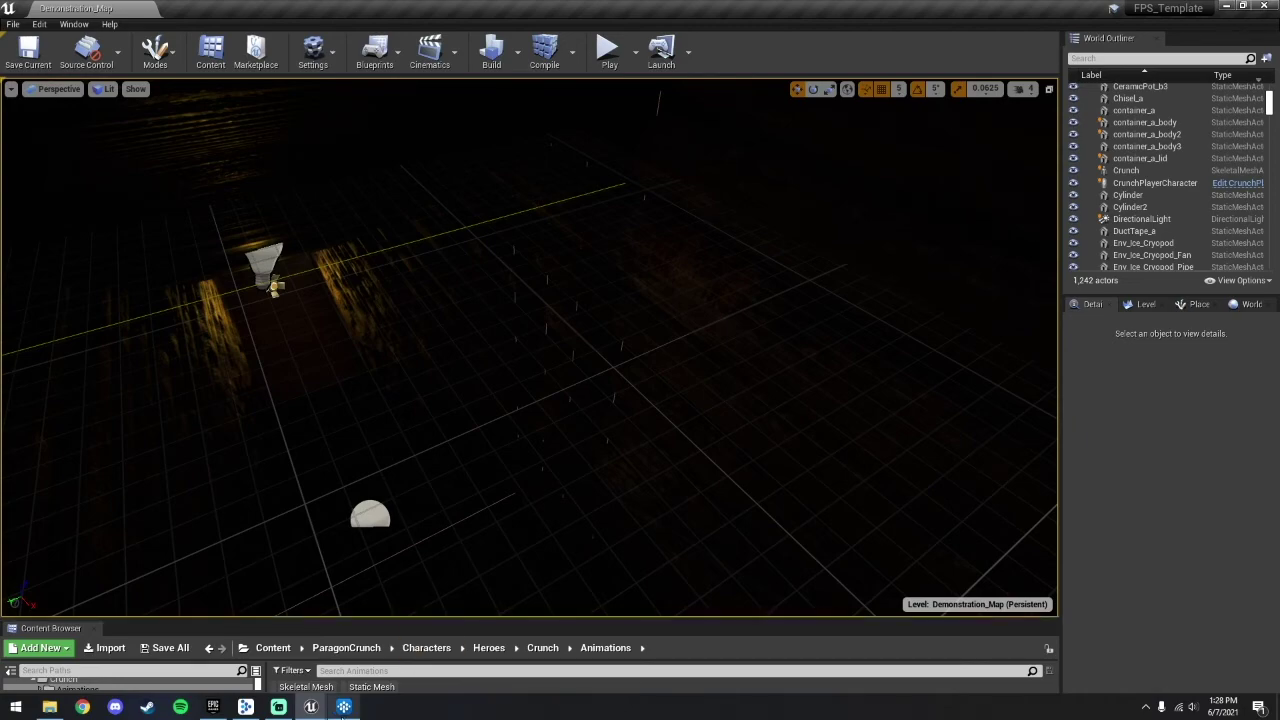
# In Wwise, expand Area and step through its Basement, Indoor and Outdoor ambience loops
pyautogui.click(343, 707)
pyautogui.click(52, 207)
pyautogui.click(105, 220)
pyautogui.click(140, 231)
pyautogui.click(143, 241)
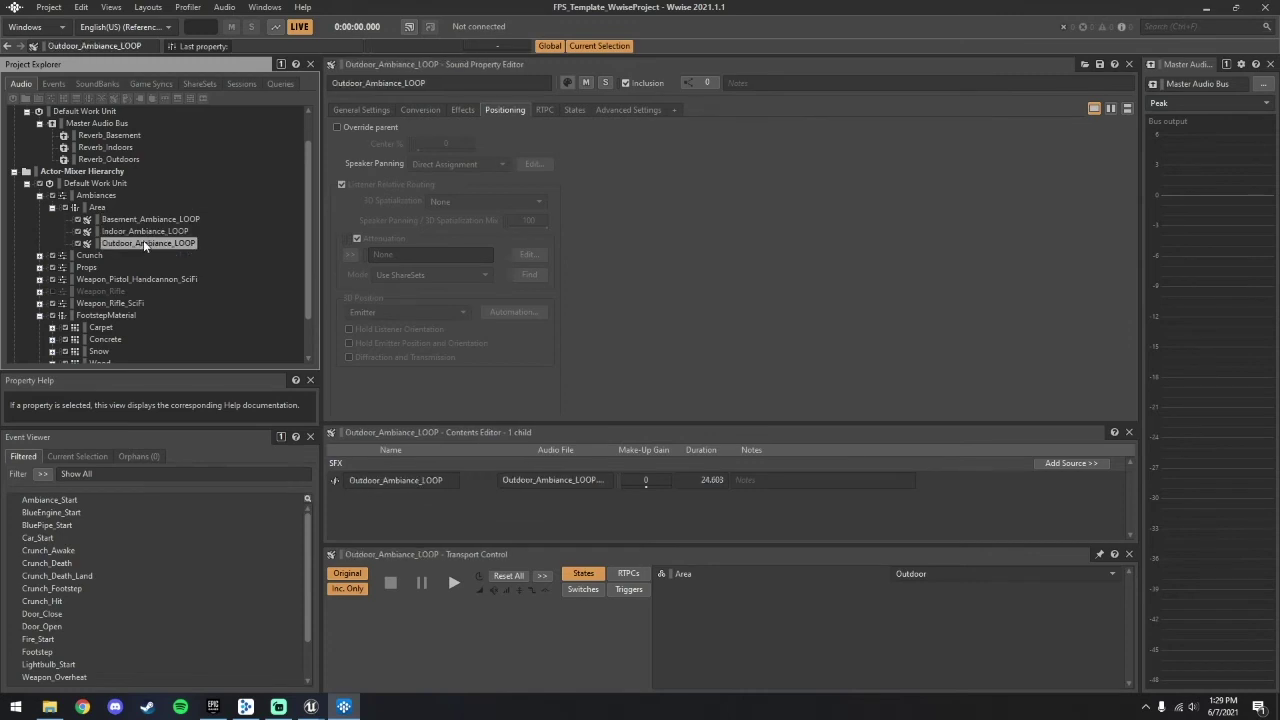
# Preview the Basement, Indoor and Outdoor ambience loops, then collapse Area and reselect FootstepMaterial
pyautogui.click(145, 221)
pyautogui.press('space')
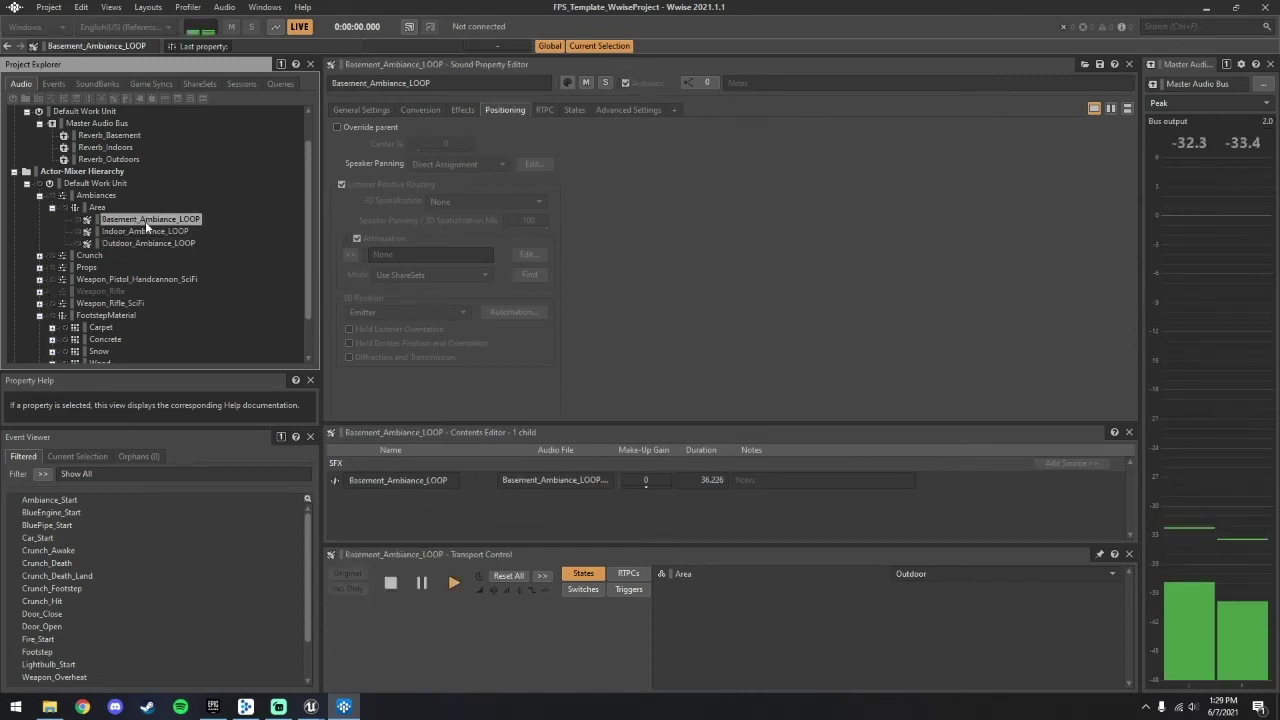
pyautogui.click(152, 232)
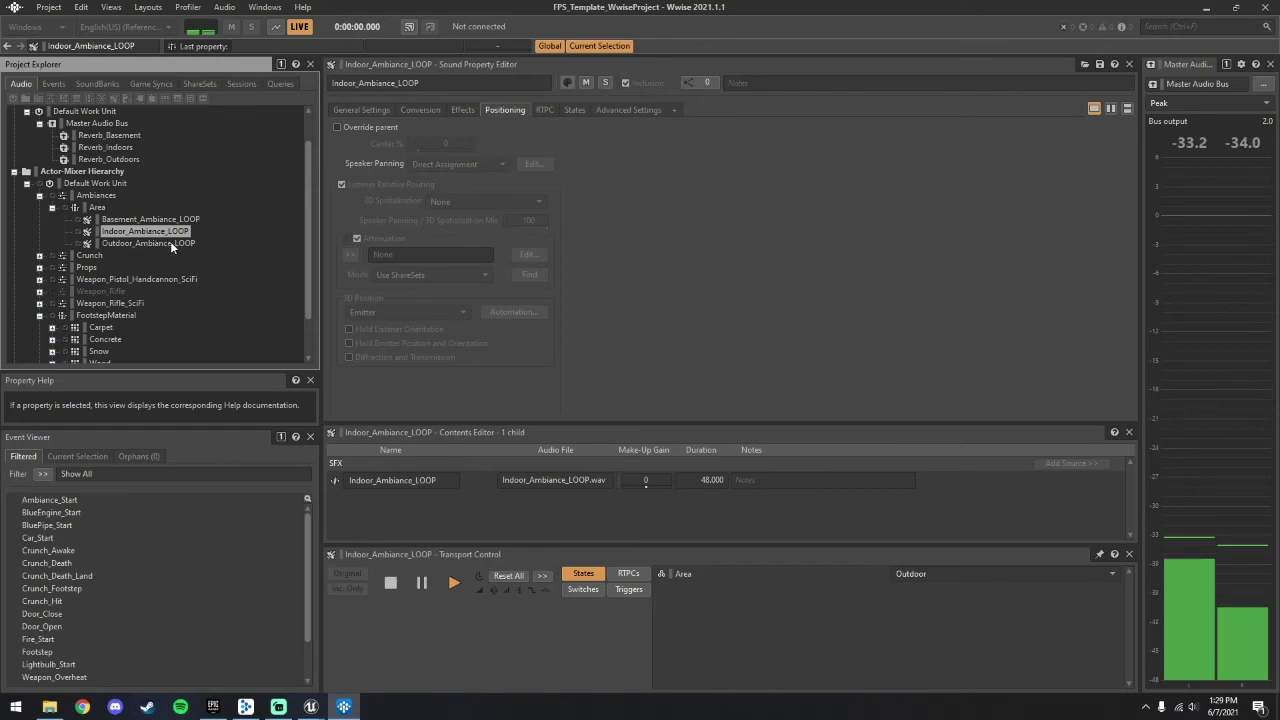
pyautogui.click(170, 242)
pyautogui.press('space')
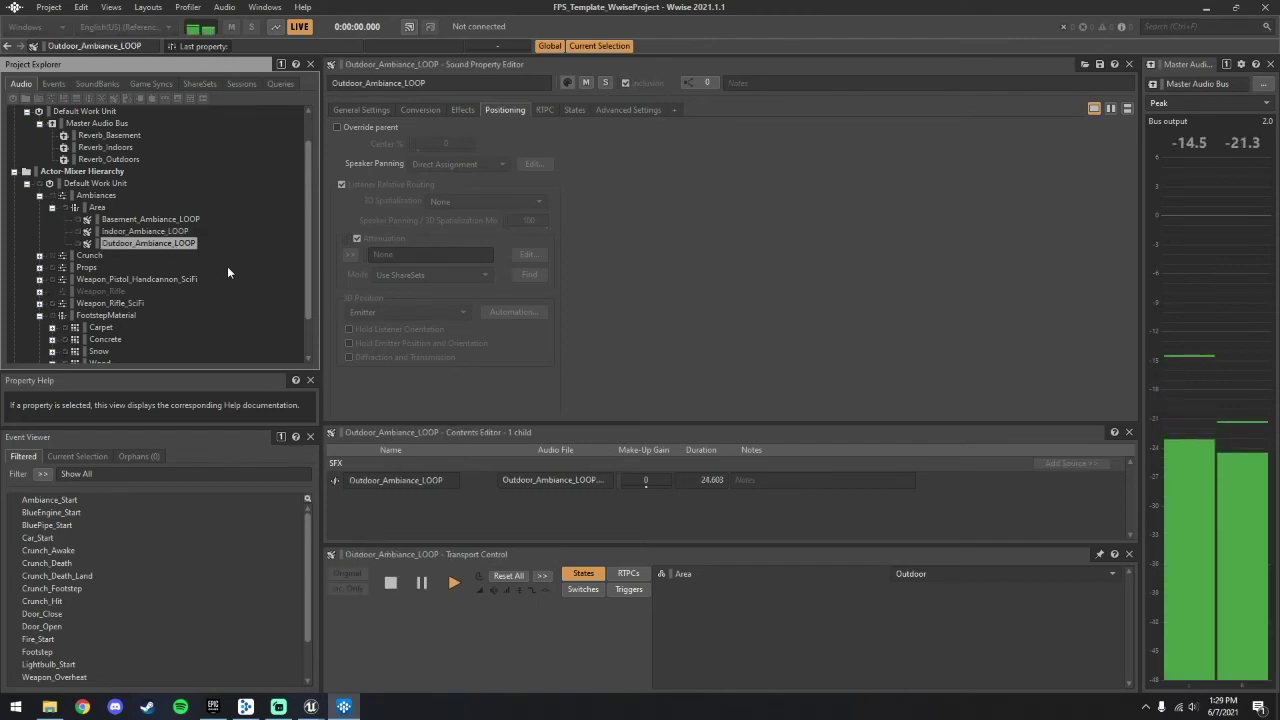
pyautogui.press('space')
pyautogui.click(52, 207)
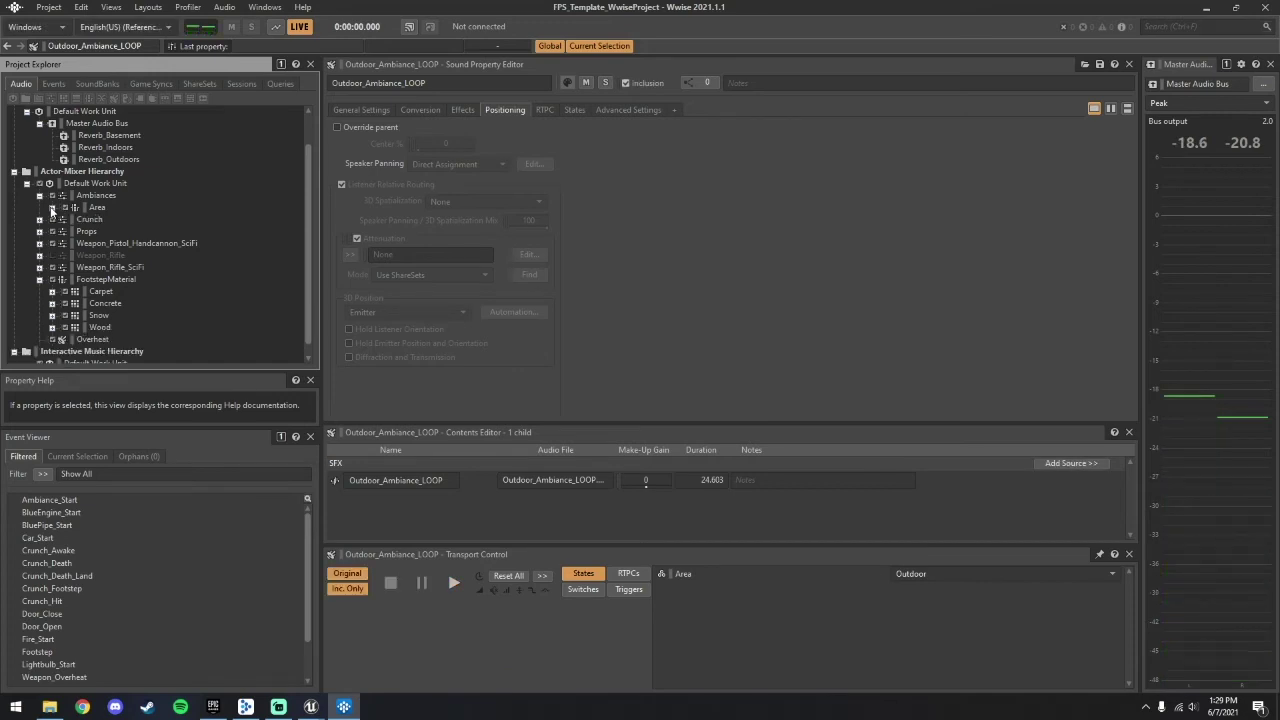
pyautogui.click(106, 279)
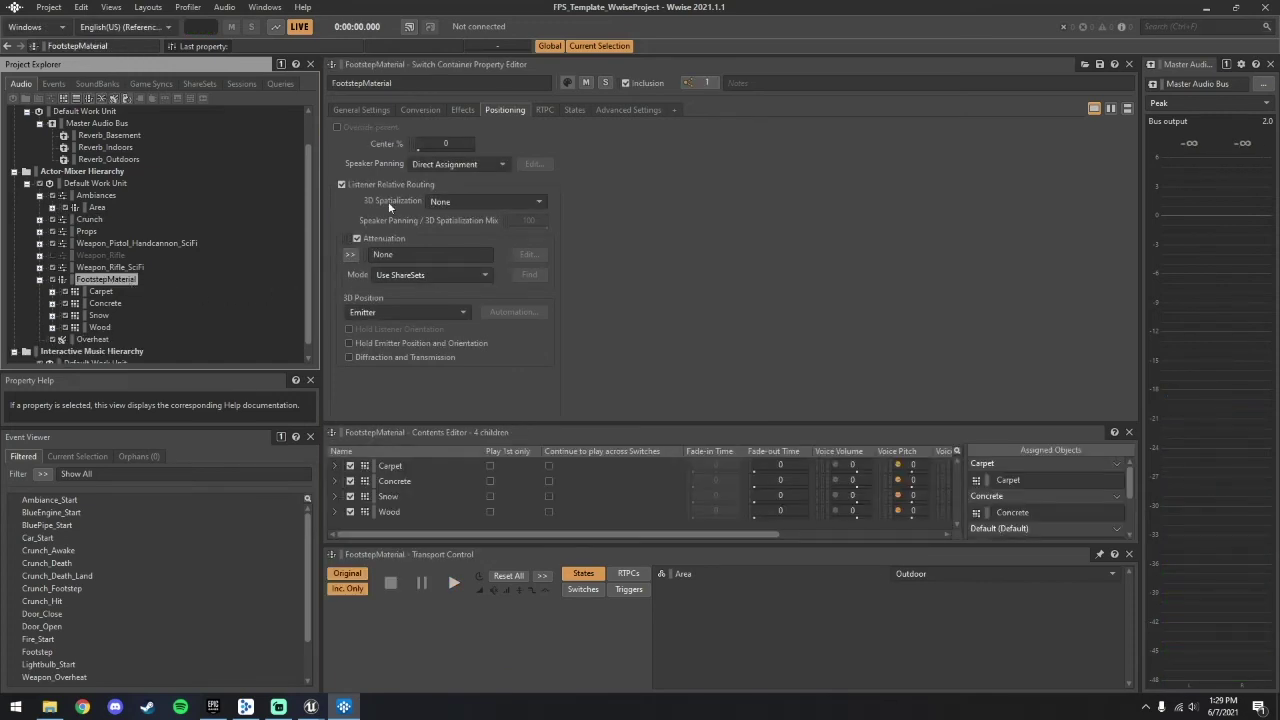
# Show FootstepMaterial's Area-state auxiliary send volumes, with Default at -108 on all sends
pyautogui.click(572, 110)
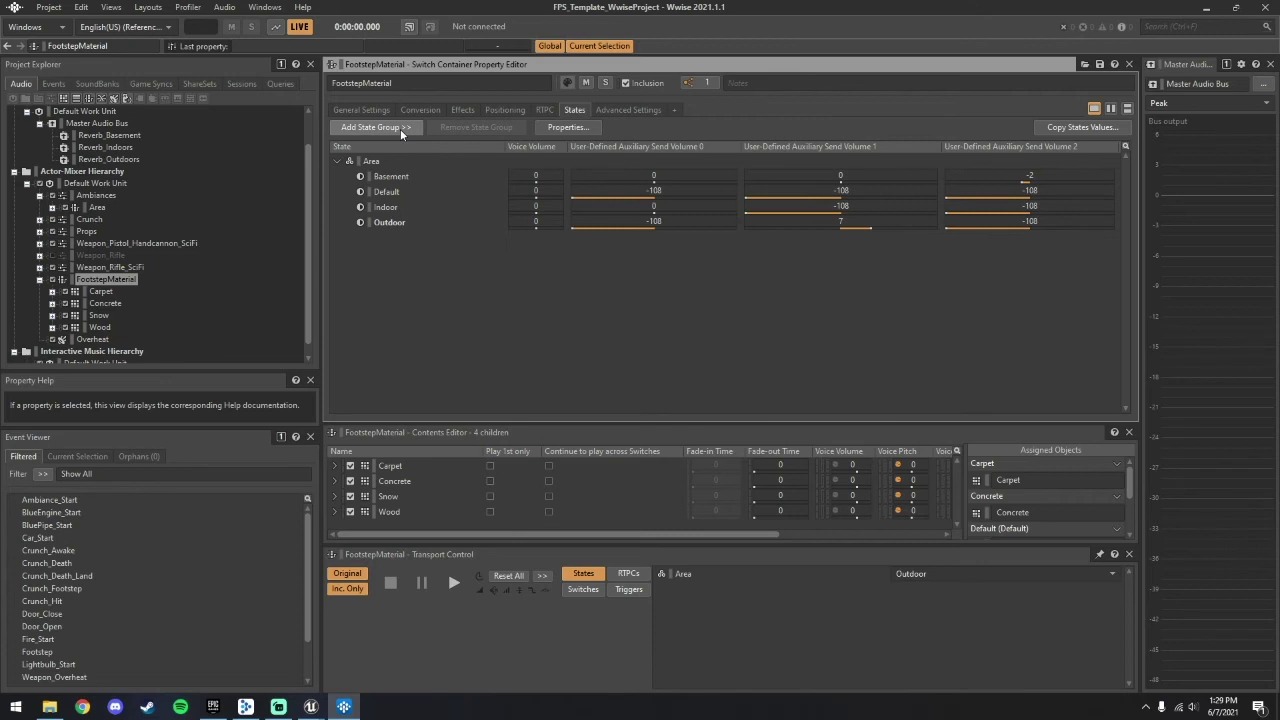
# Inspect the three reverb buses, ending on Reverb_Outdoors's General Settings with bus volume -6
pyautogui.click(121, 136)
pyautogui.click(124, 148)
pyautogui.click(126, 158)
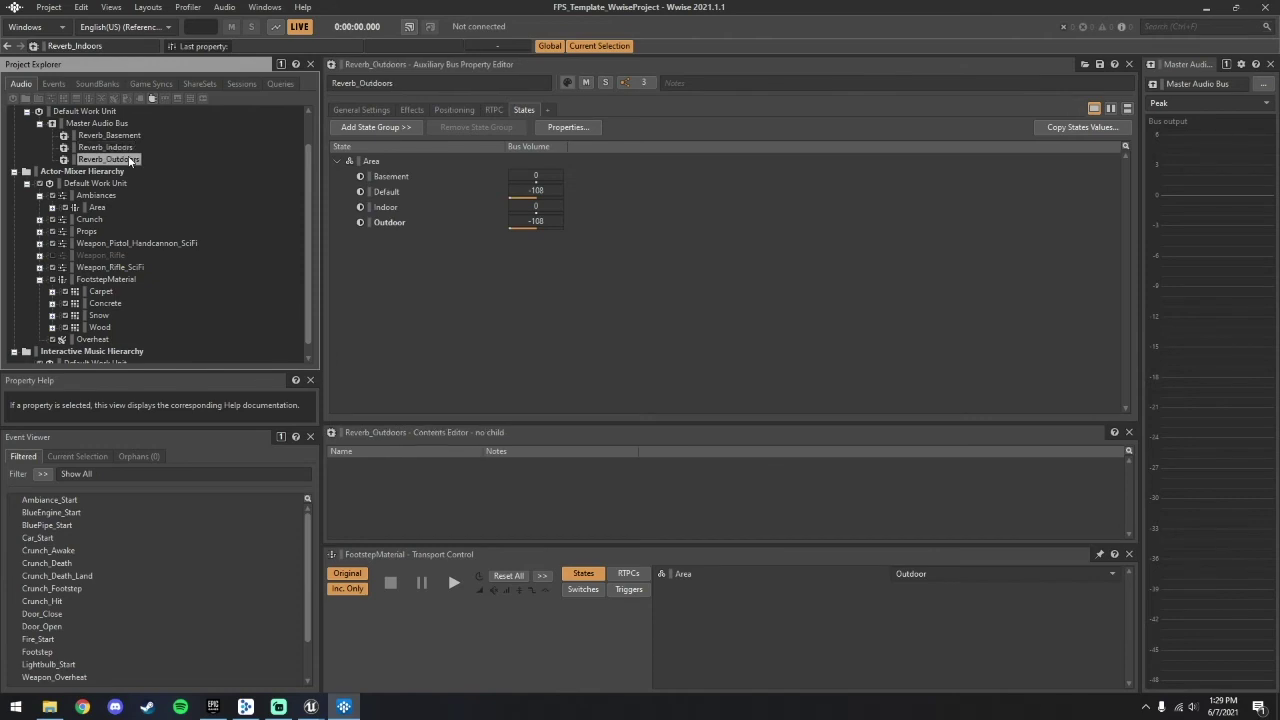
pyautogui.click(363, 111)
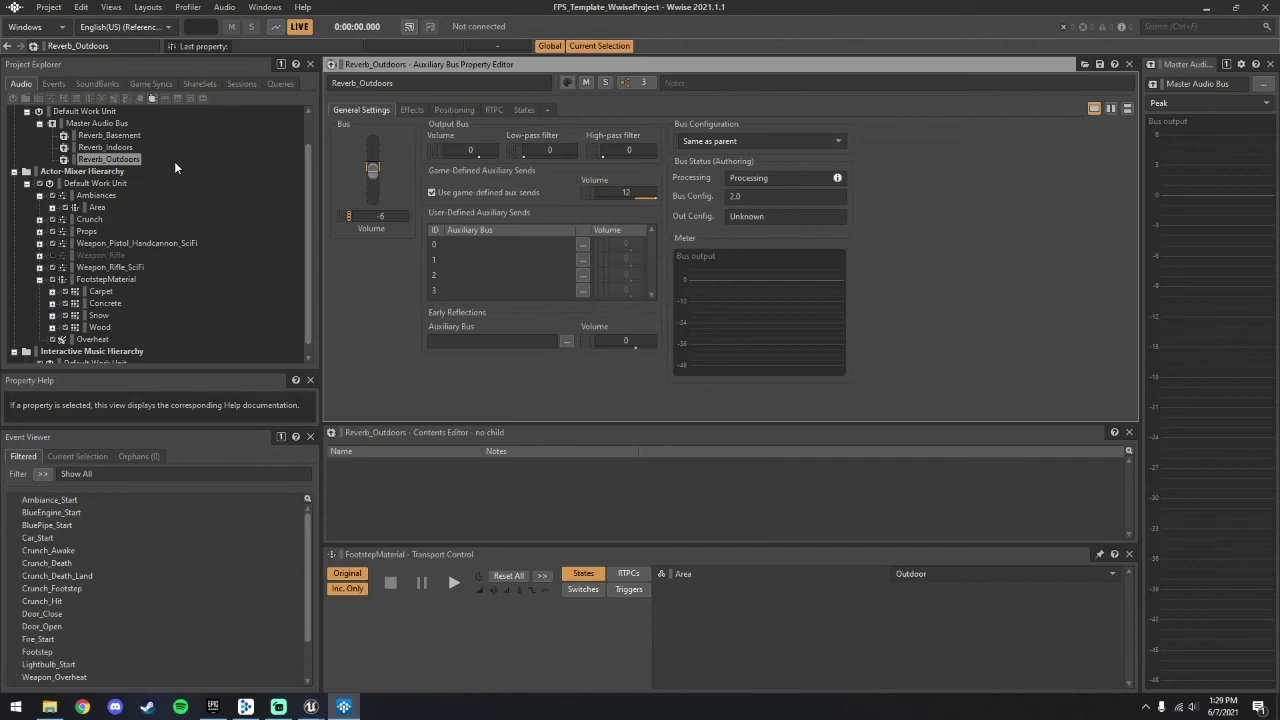
# Select FootstepMaterial to review its sends to Reverb_Indoors, Reverb_Outdoors and Reverb_Basement
pyautogui.click(108, 280)
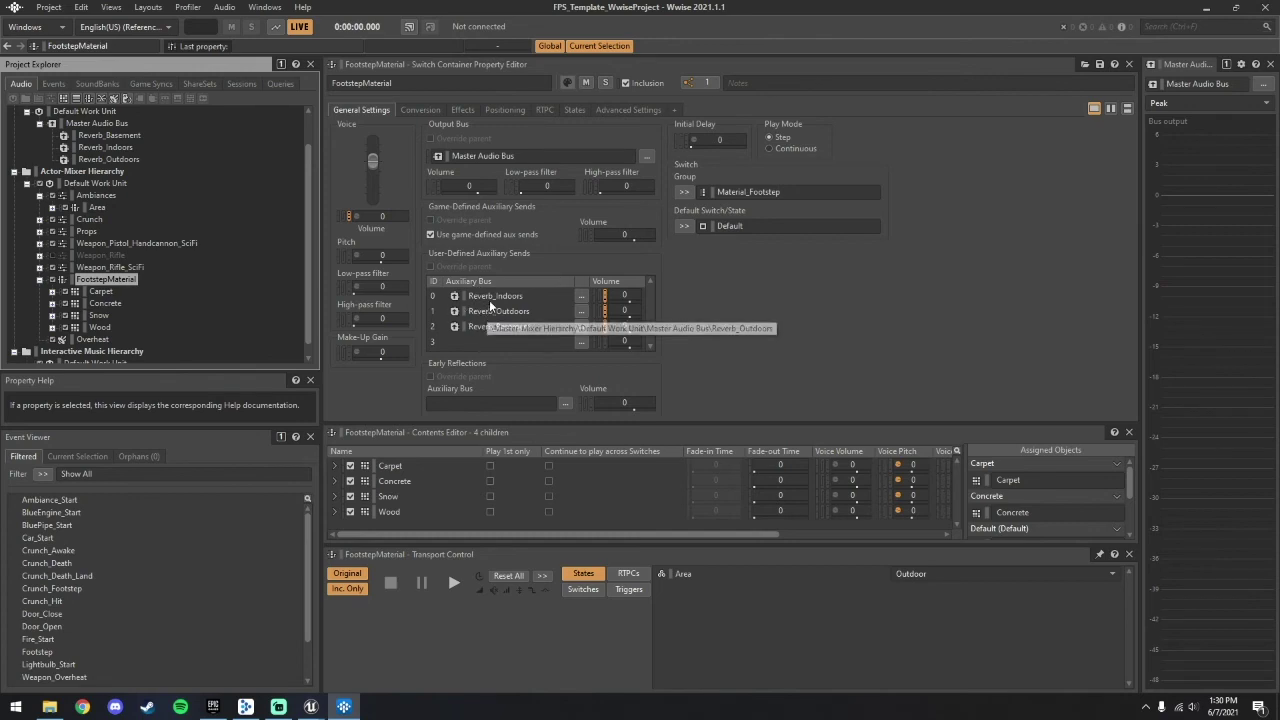
# Bring Unreal Editor forward and start a Play-in-Editor session of Demonstration_Map
pyautogui.moveTo(311, 706)
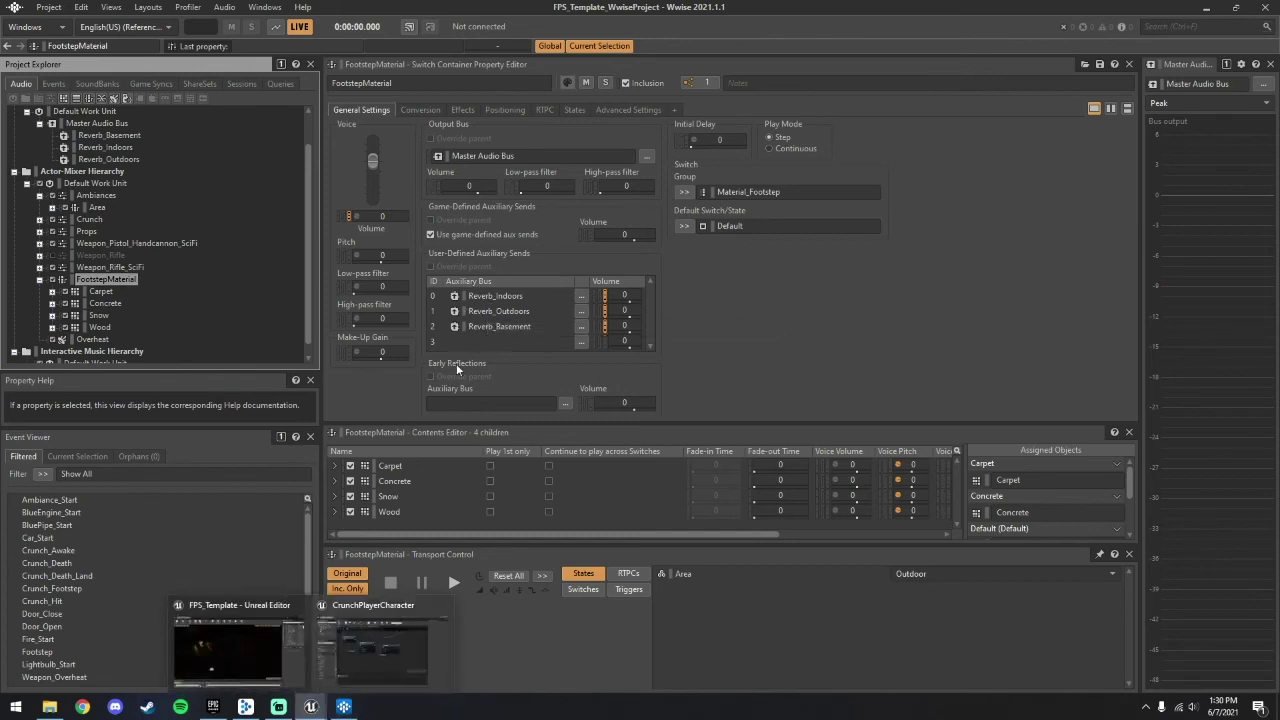
pyautogui.click(274, 646)
pyautogui.click(609, 50)
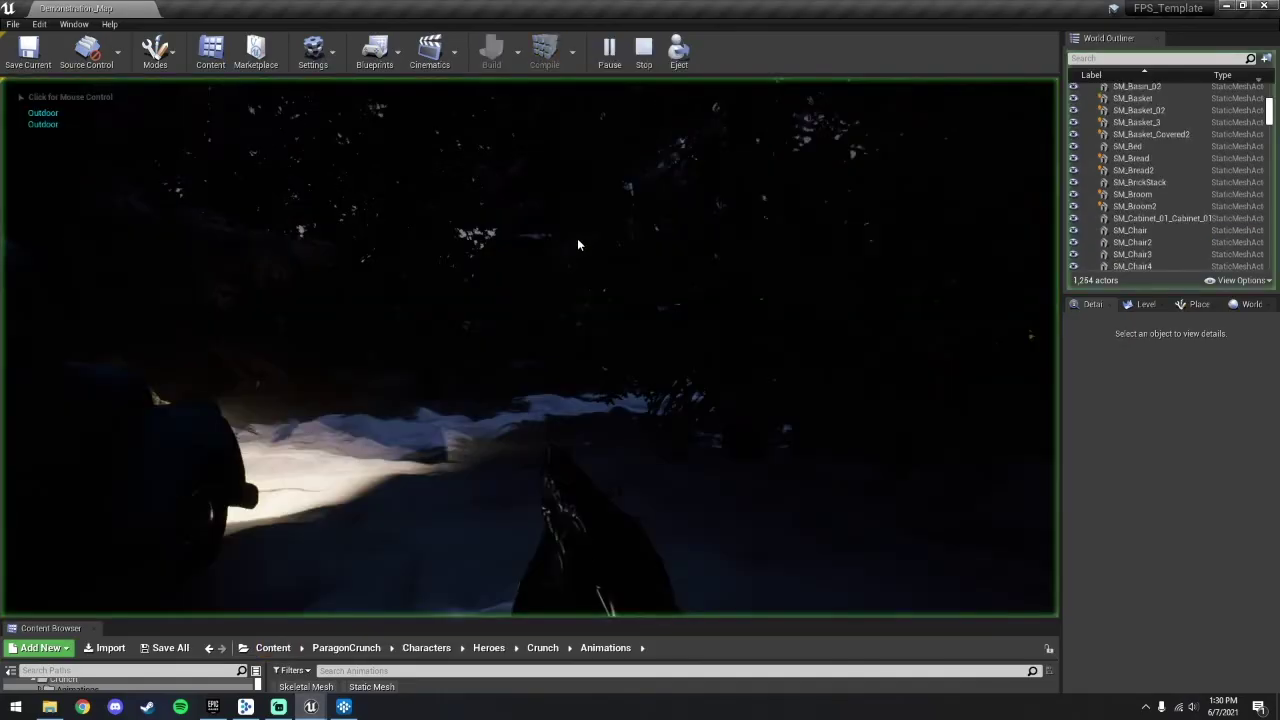
pyautogui.click(547, 265)
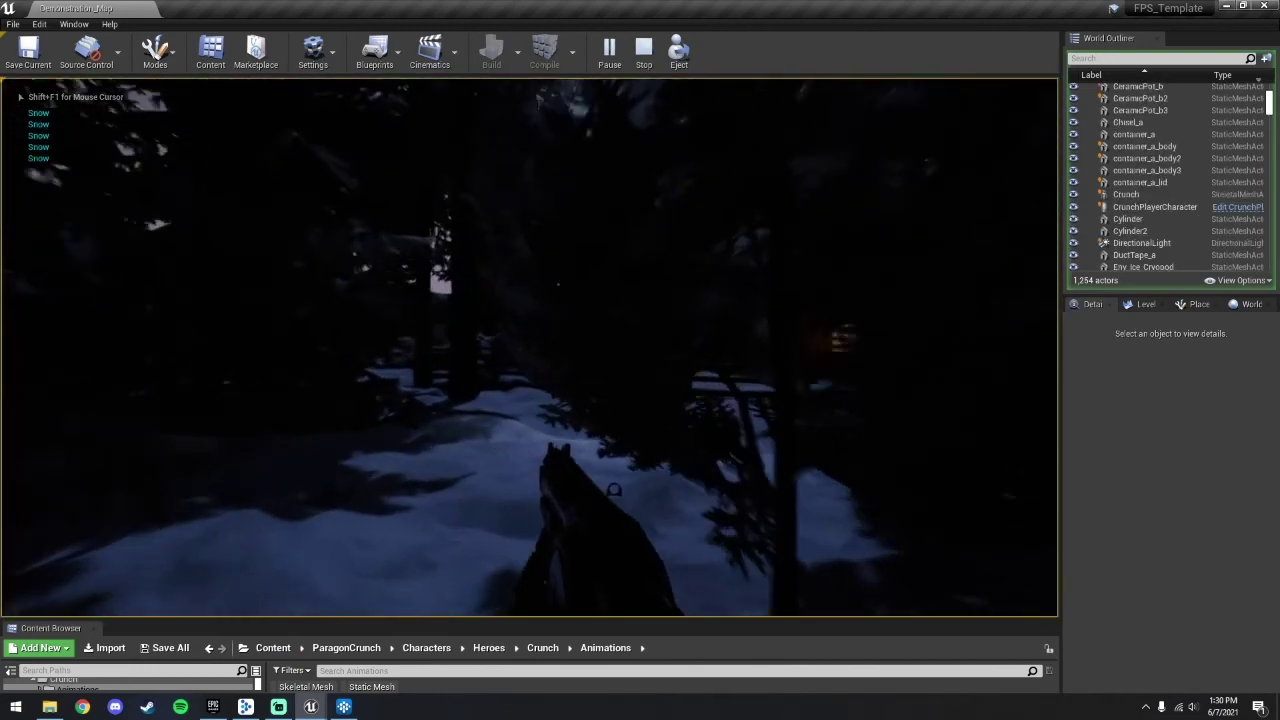
# Walk across the snow into the cabin, then out onto the snowy porch
pyautogui.press('w')
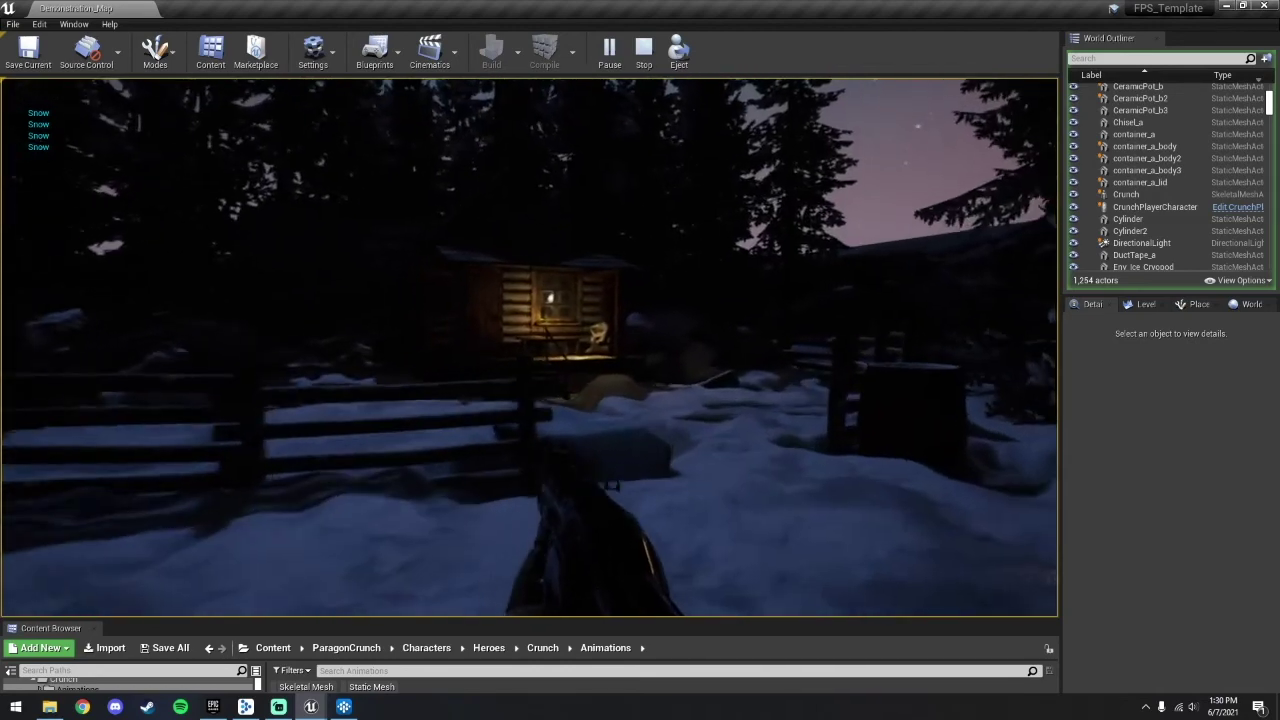
pyautogui.press('w')
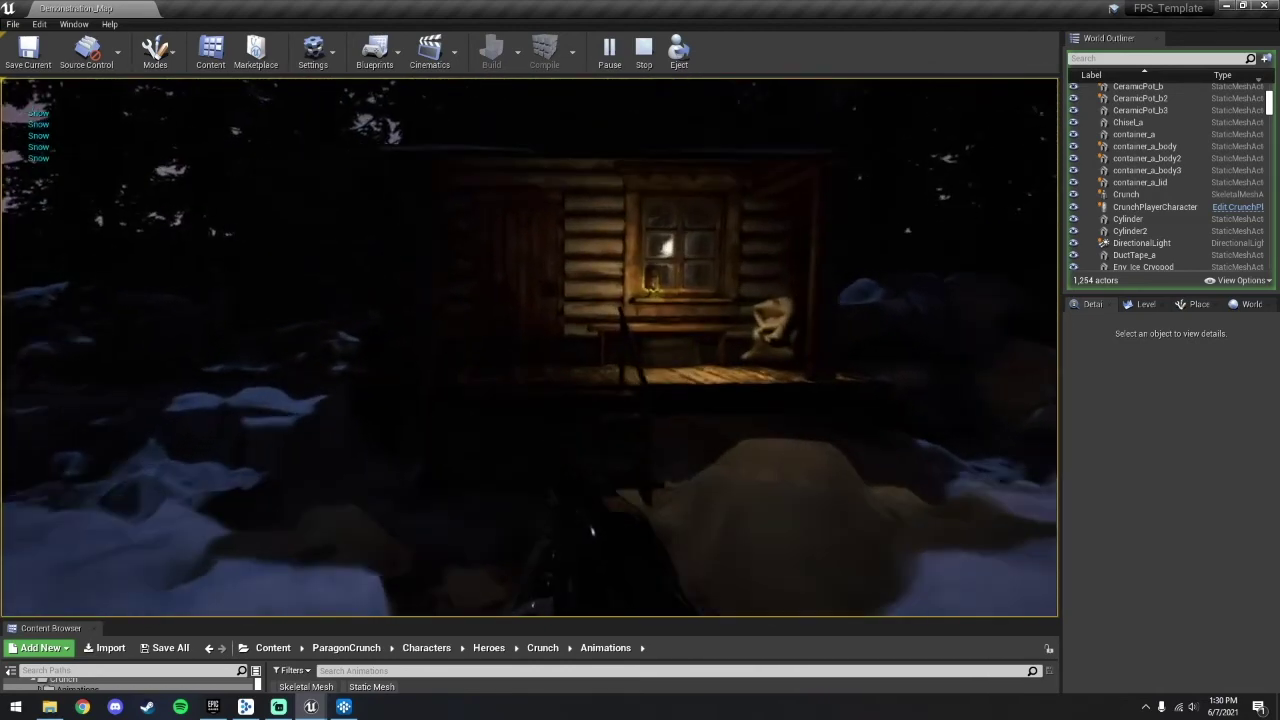
pyautogui.press('w')
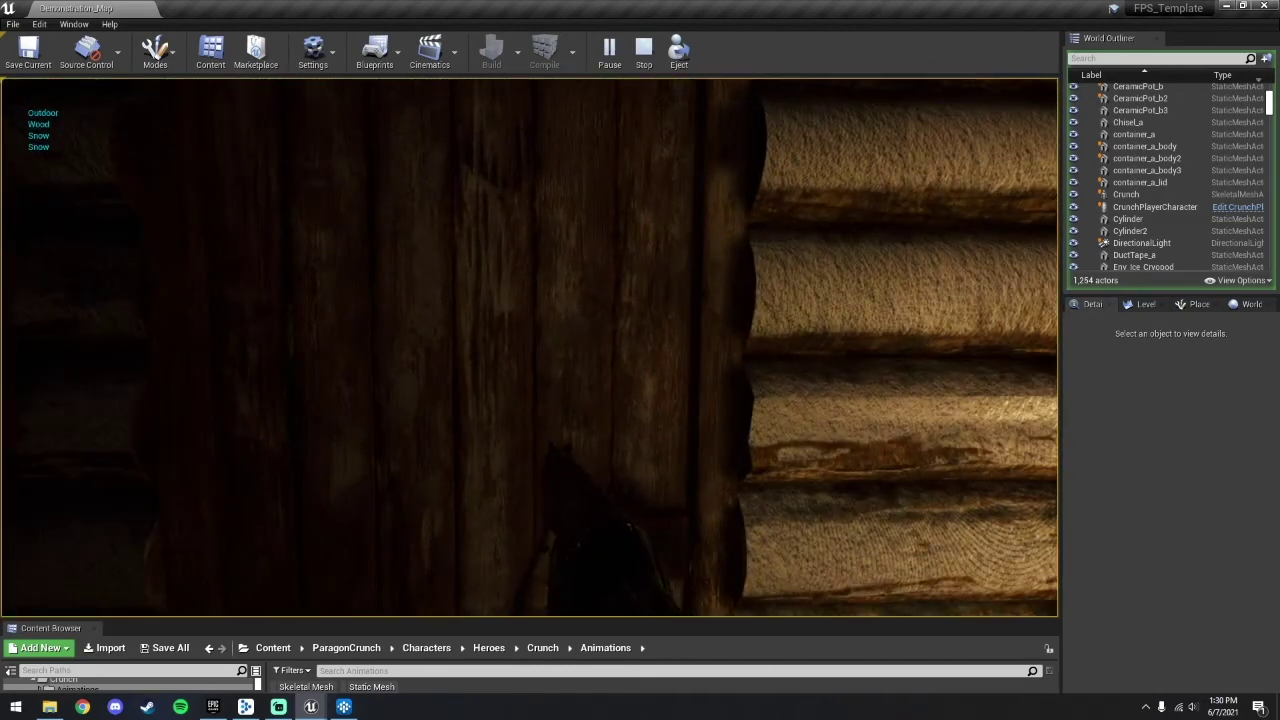
pyautogui.press('w')
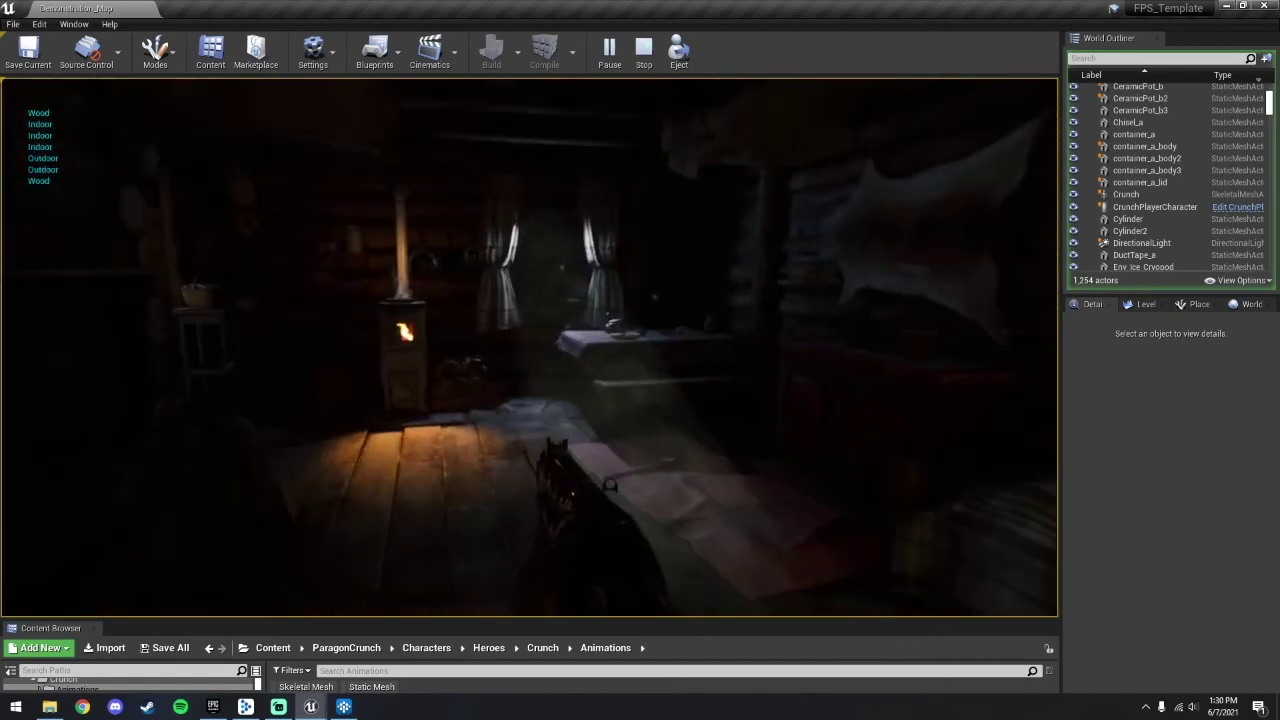
pyautogui.press('w')
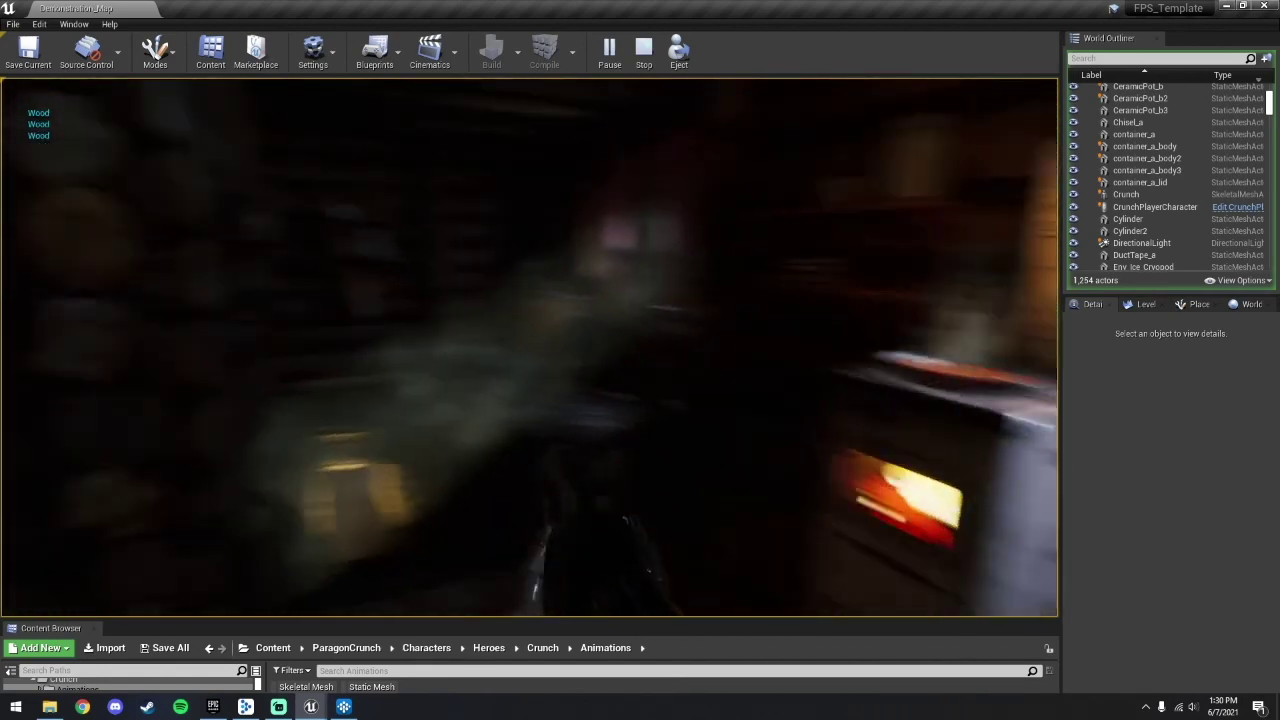
pyautogui.press('w')
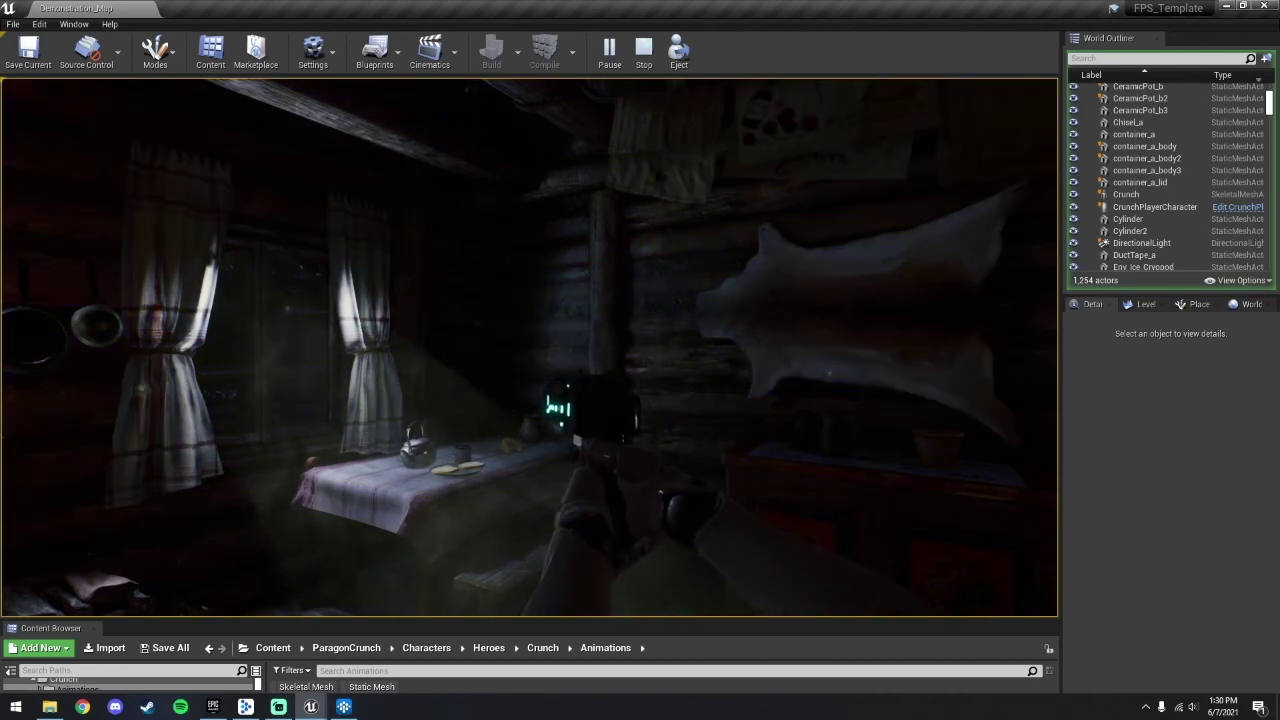
pyautogui.press('w')
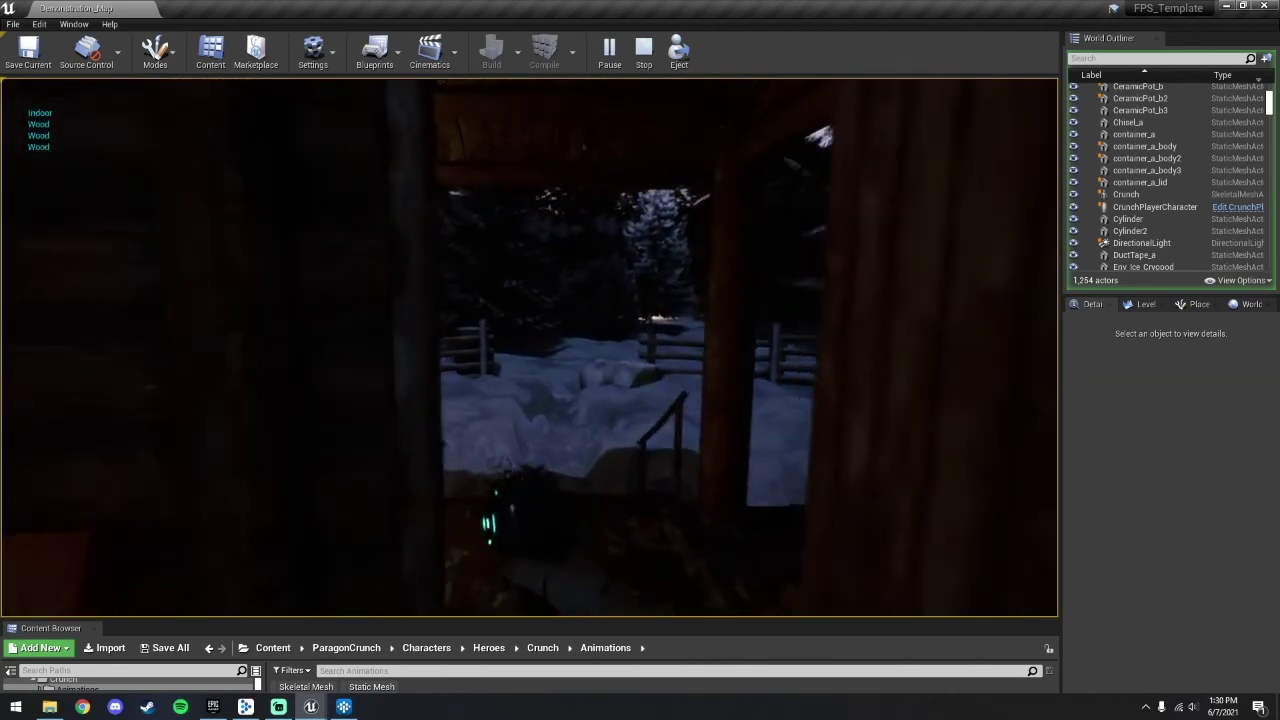
pyautogui.press('w')
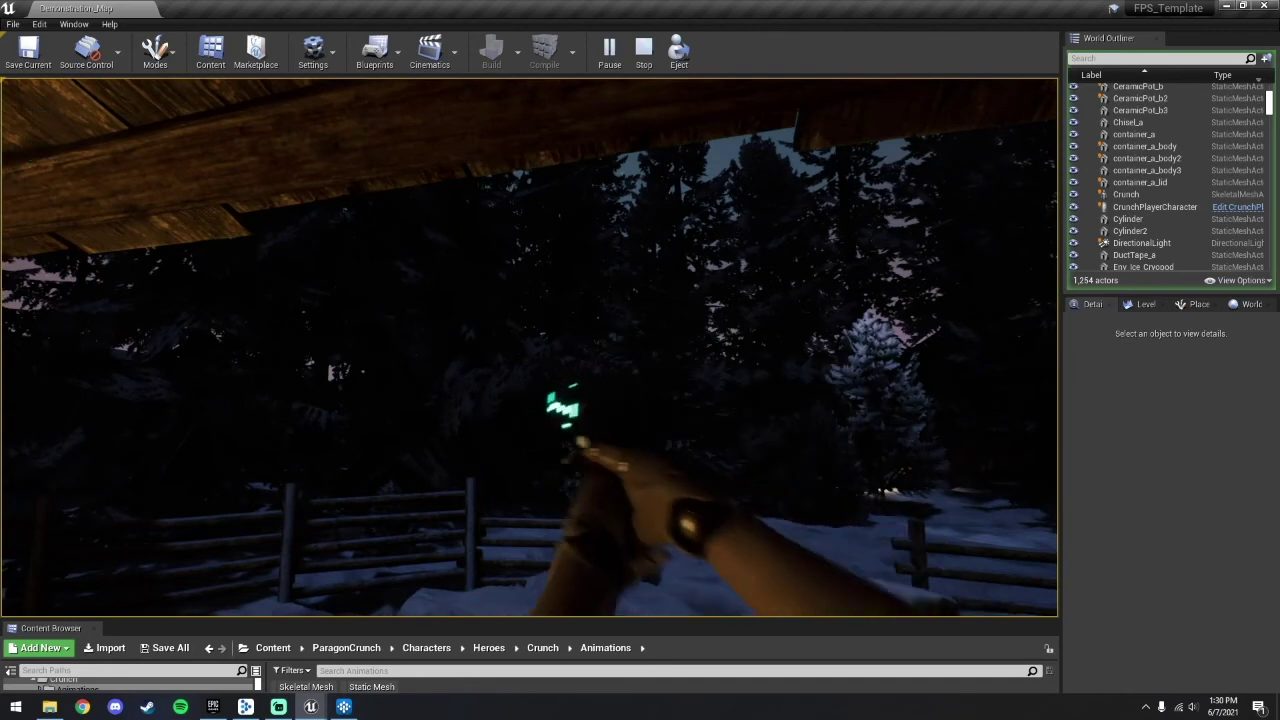
# Walk back through the cabin corridor and rooms to the brick-walled room, then stop the play test
pyautogui.press('w')
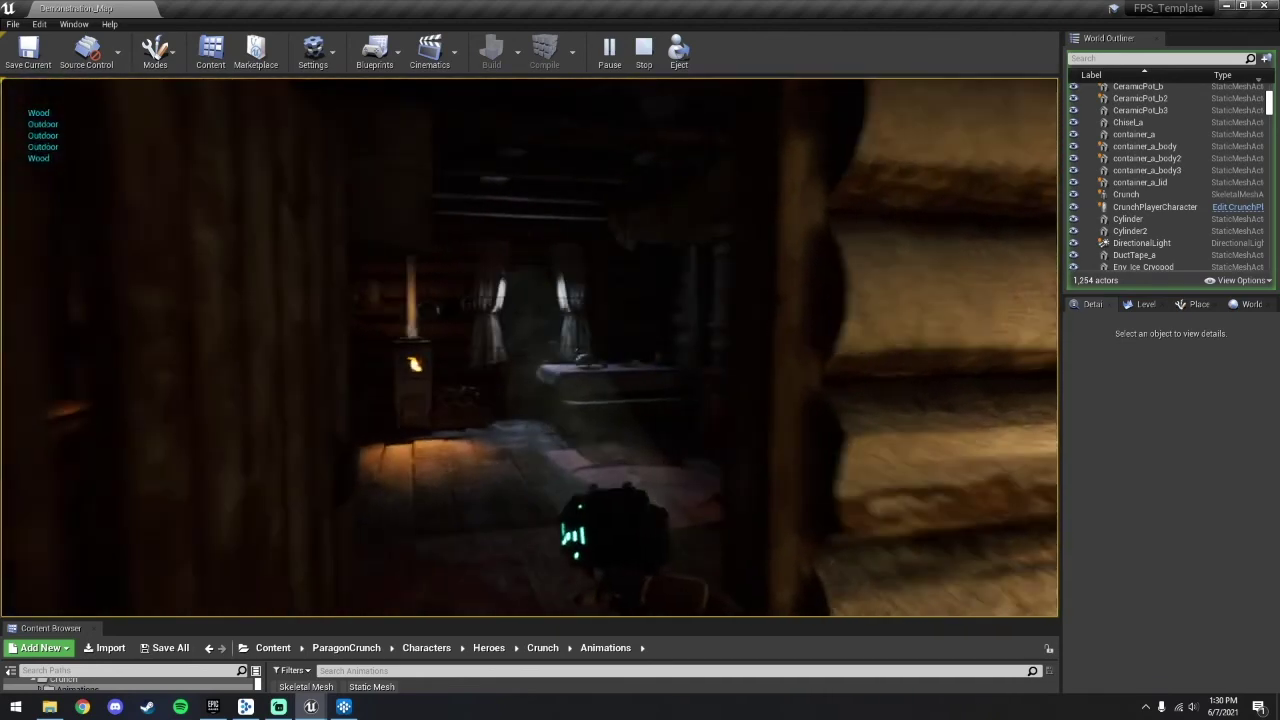
pyautogui.press('w')
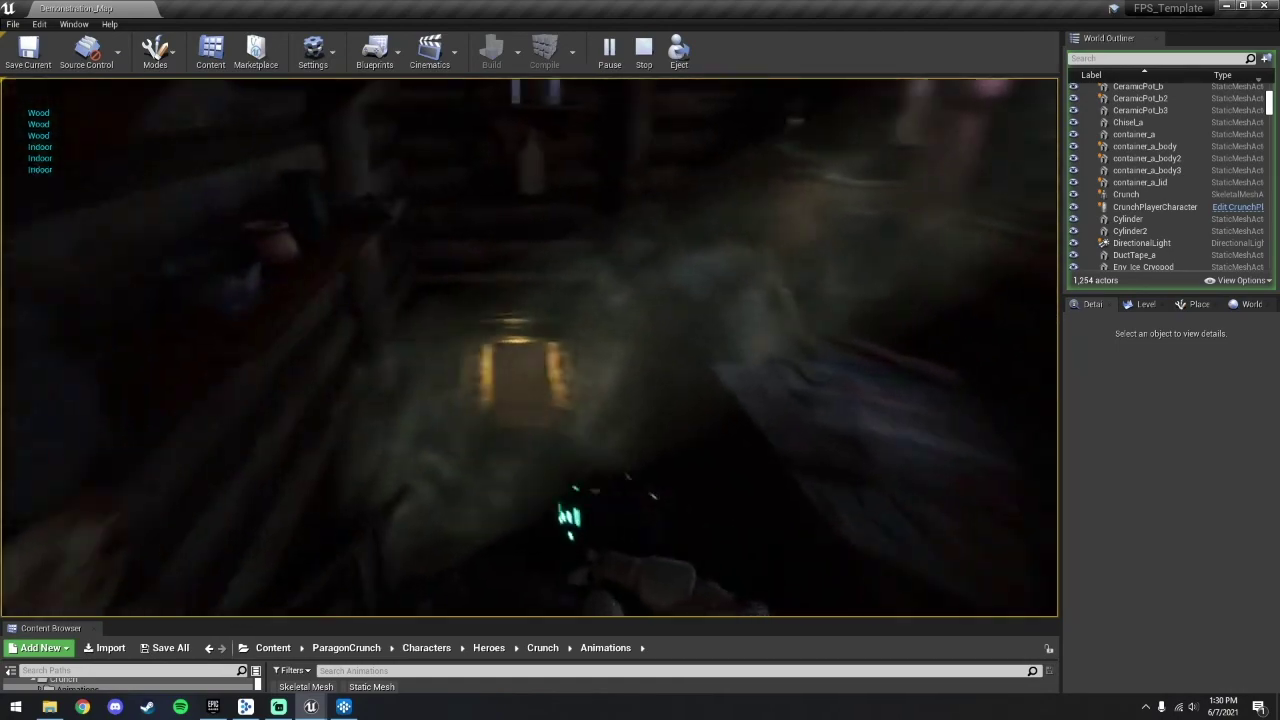
pyautogui.press('w')
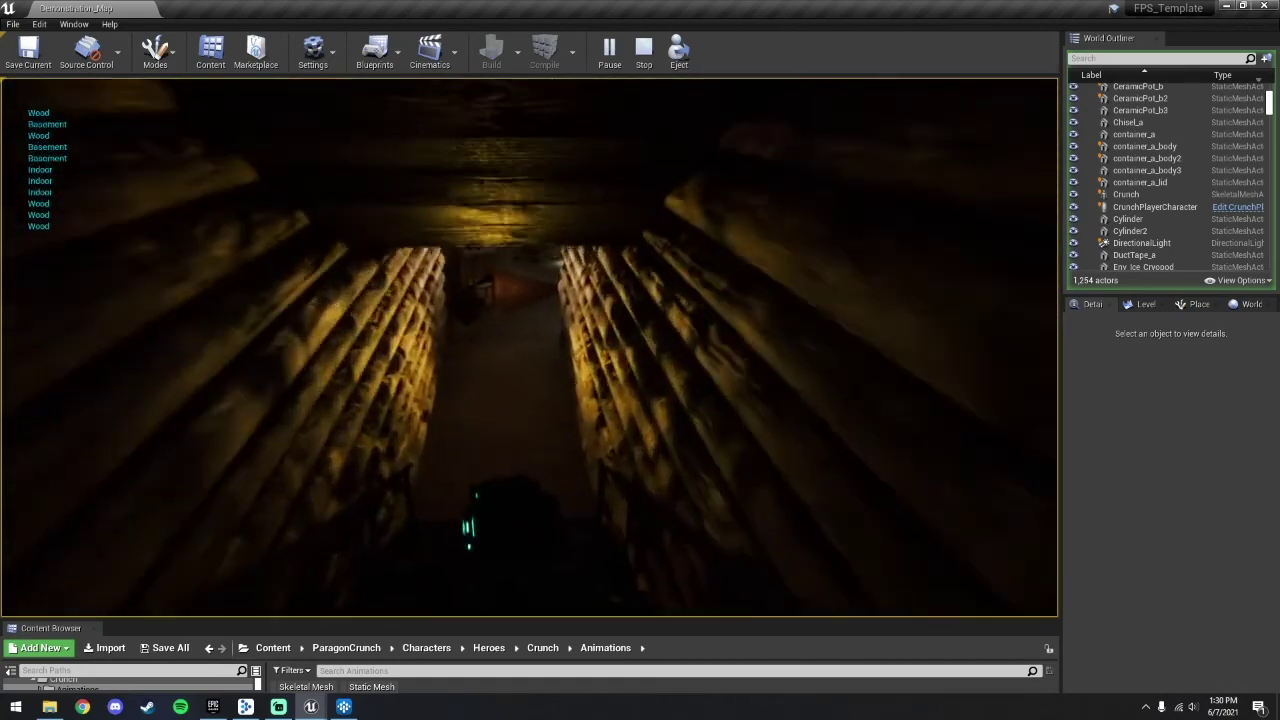
pyautogui.press('w')
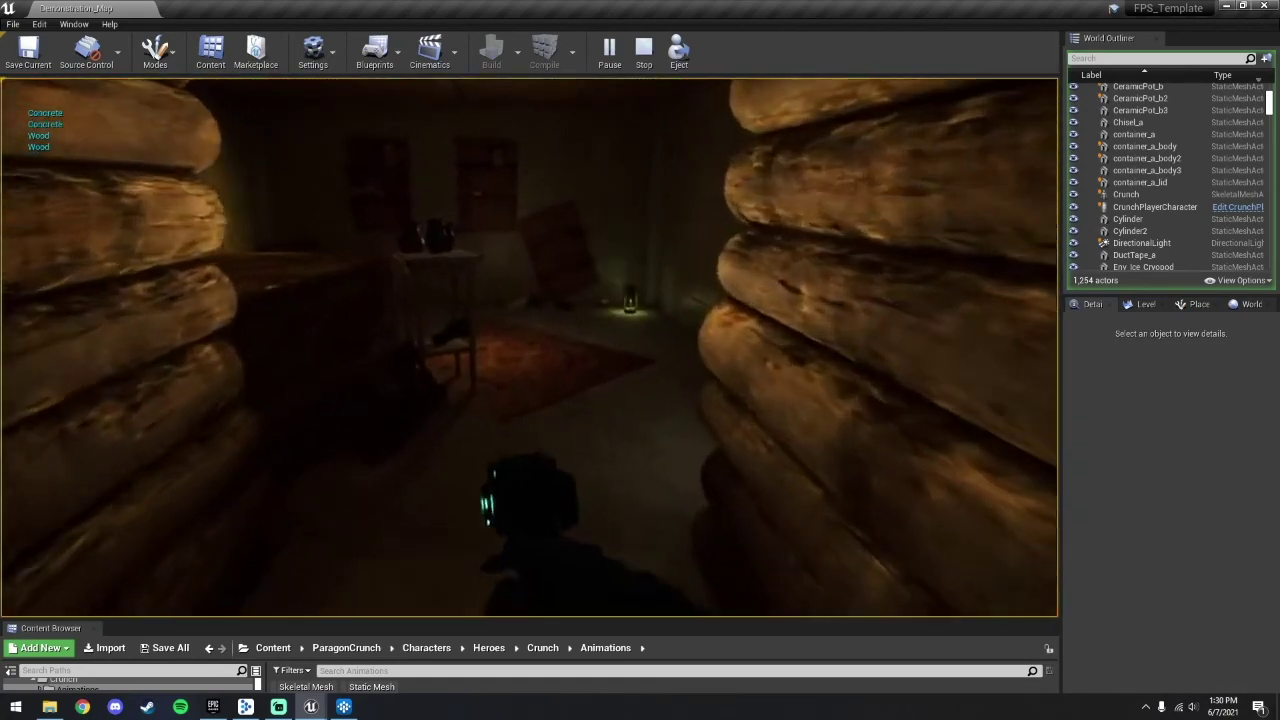
pyautogui.press('w')
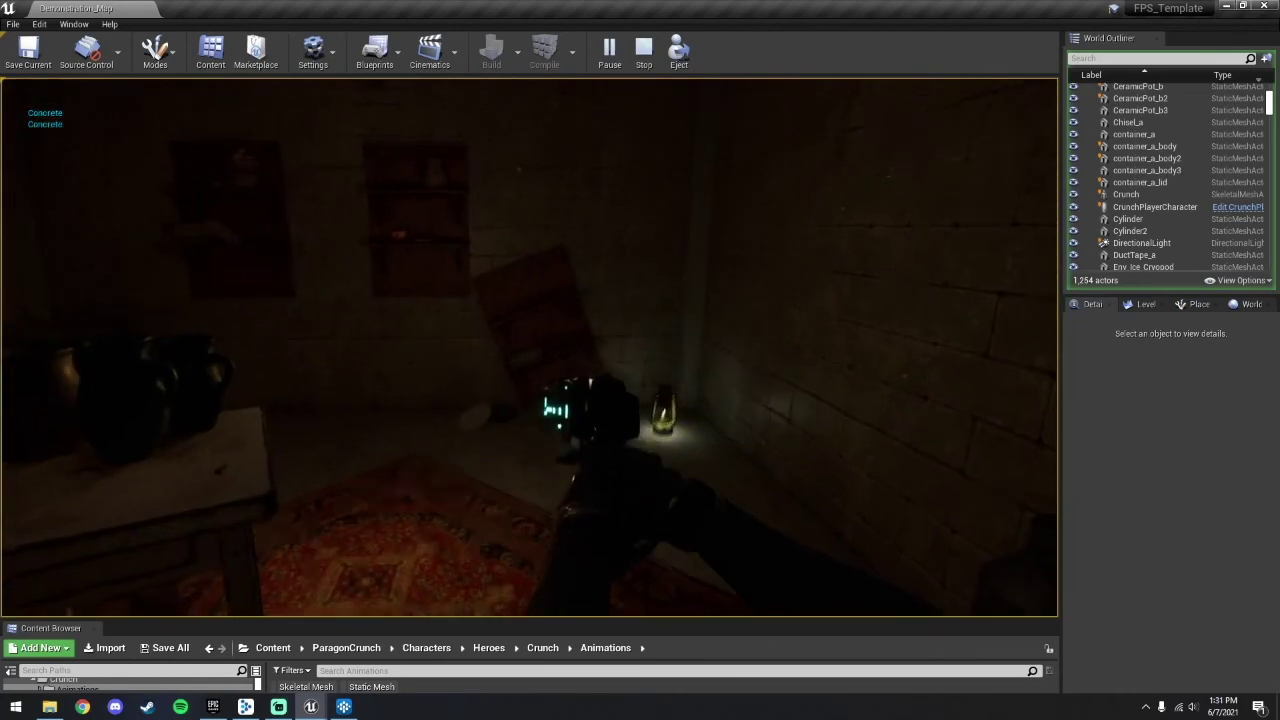
pyautogui.press('w')
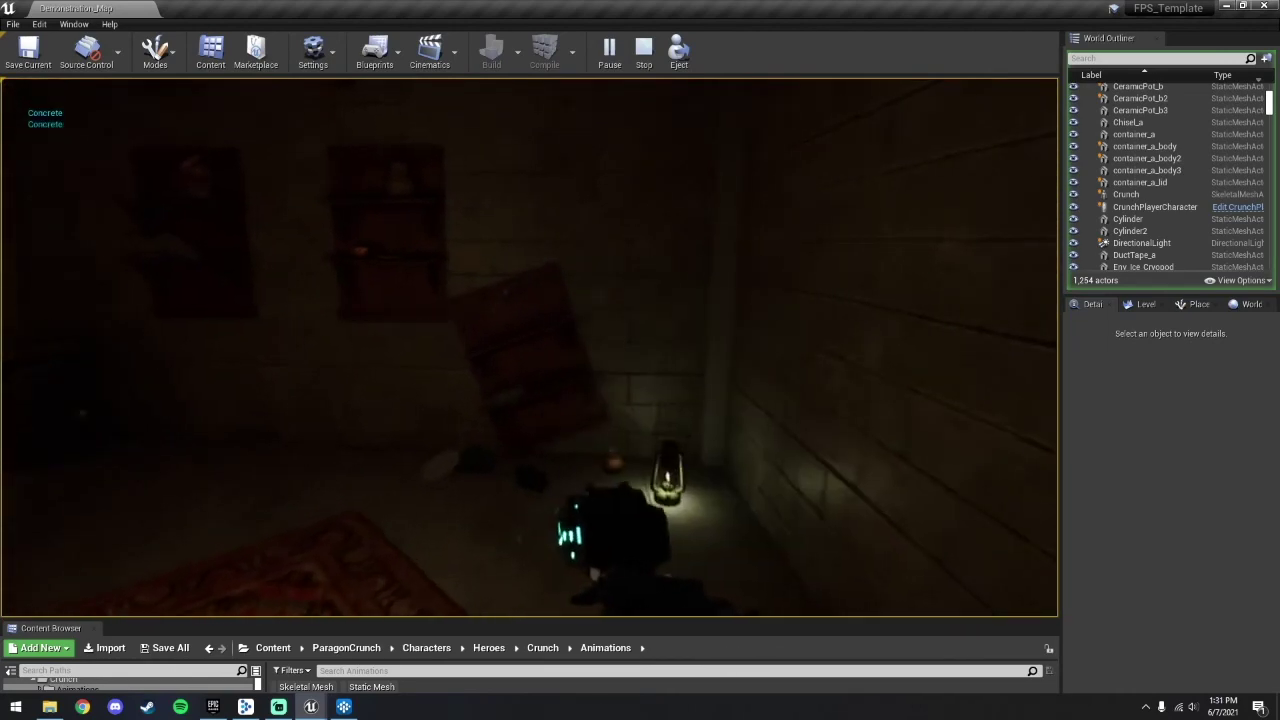
pyautogui.press('w')
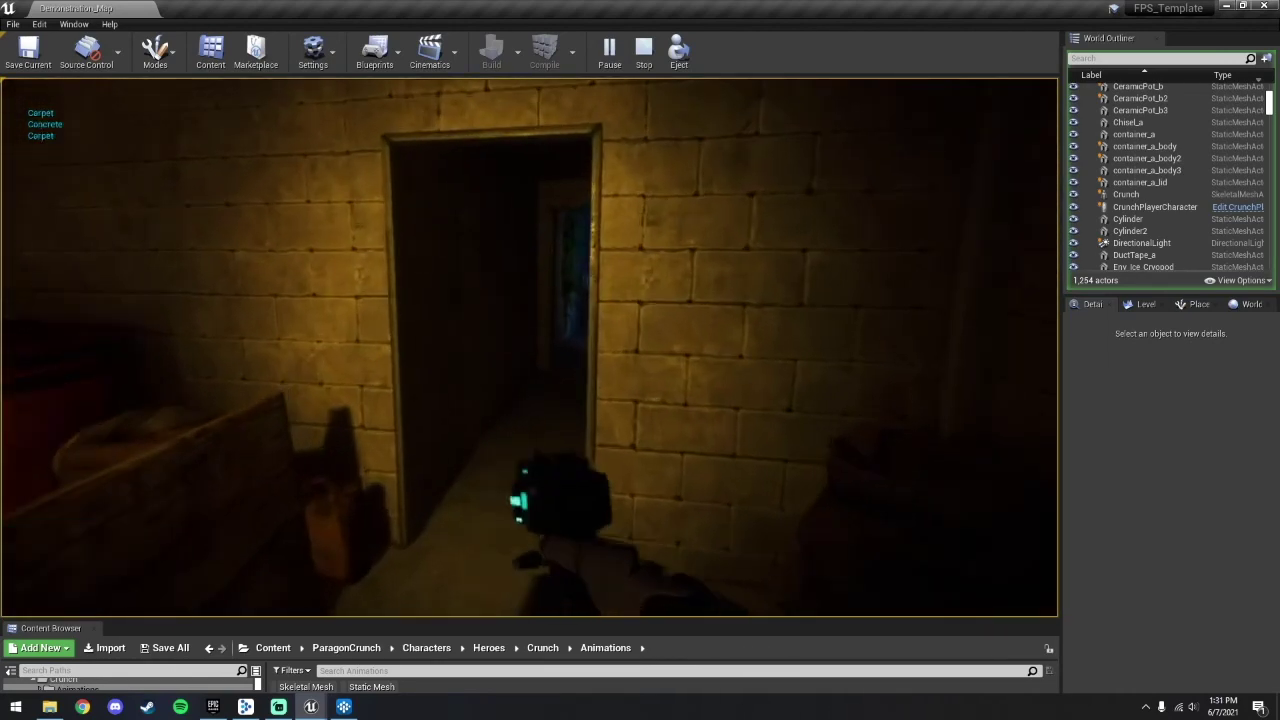
pyautogui.press('w')
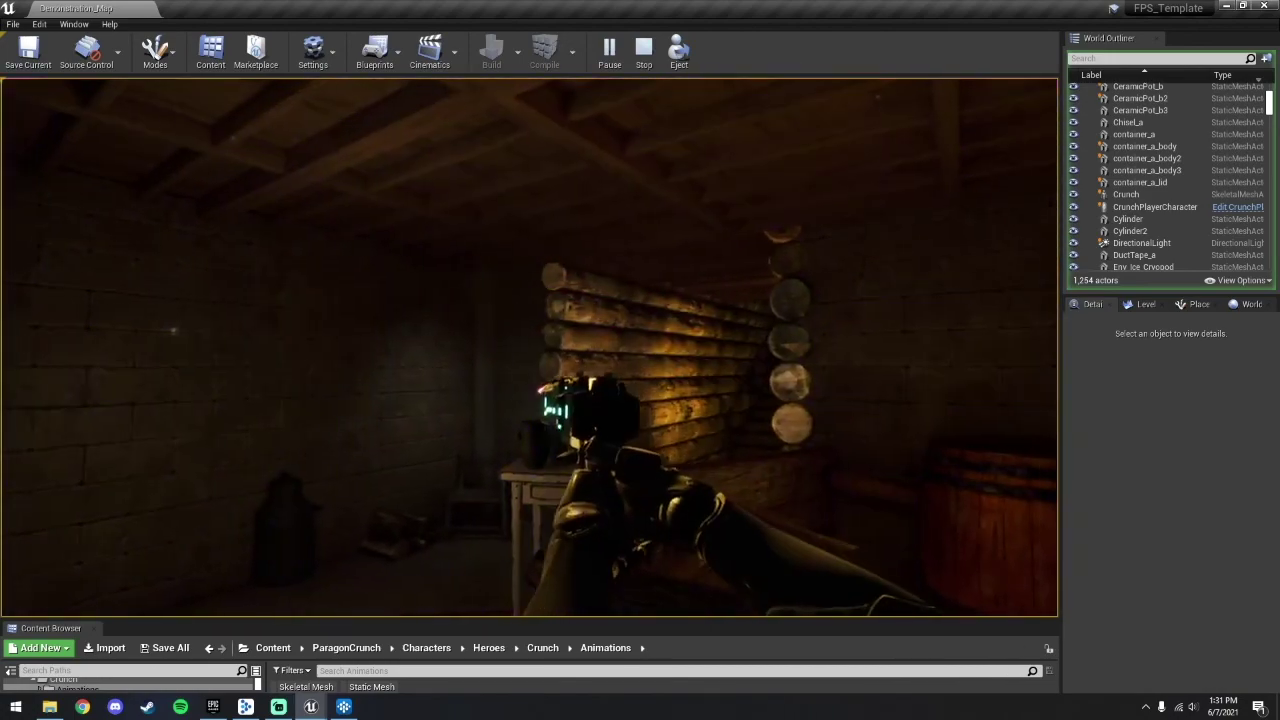
pyautogui.press('w')
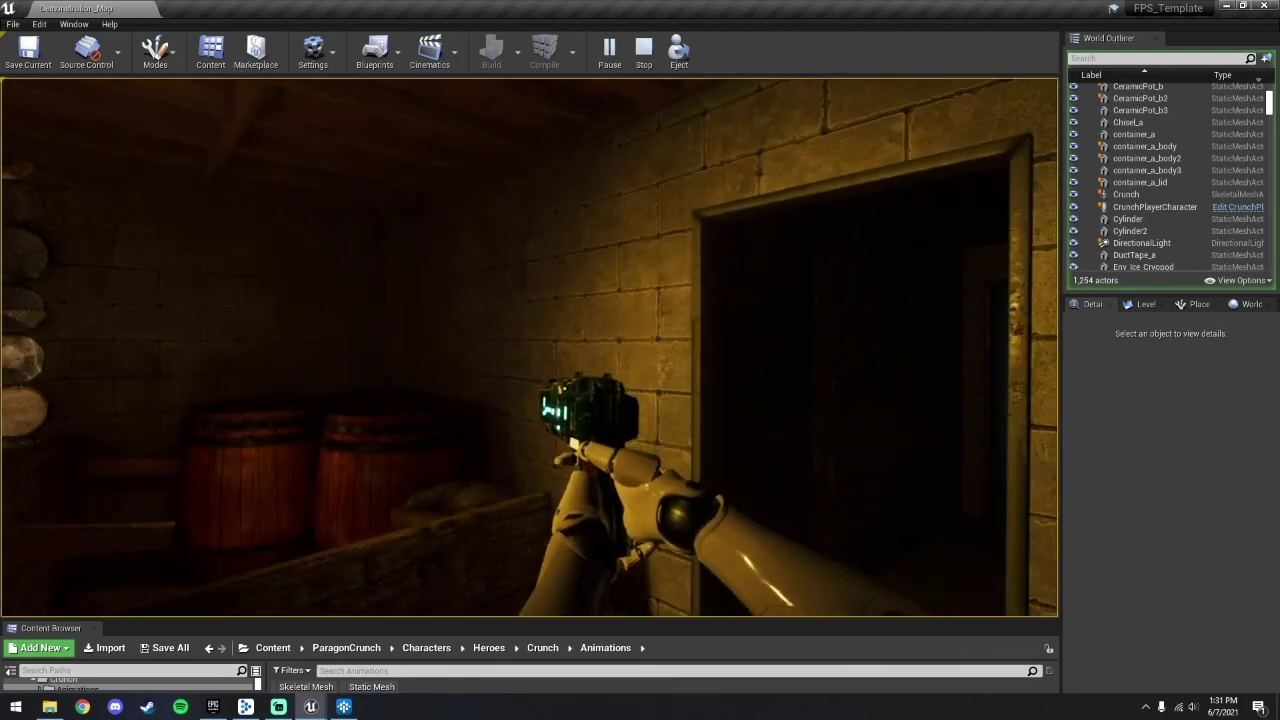
pyautogui.press('Escape')
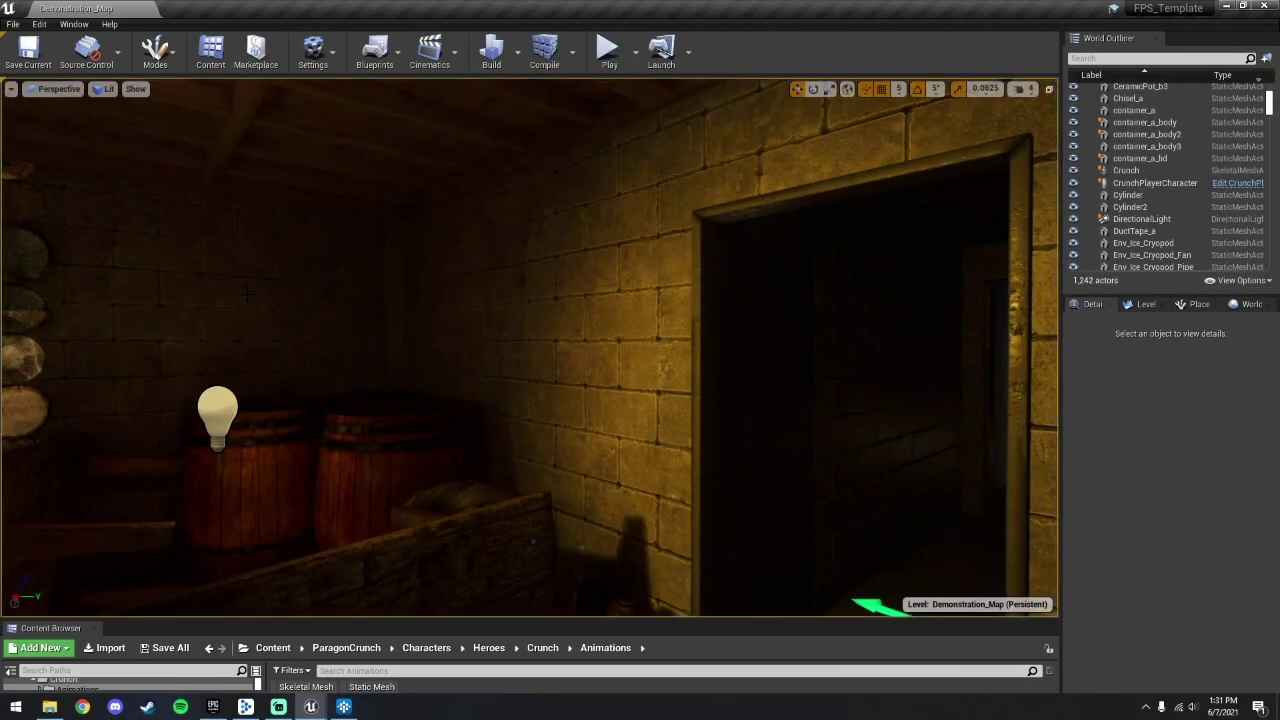